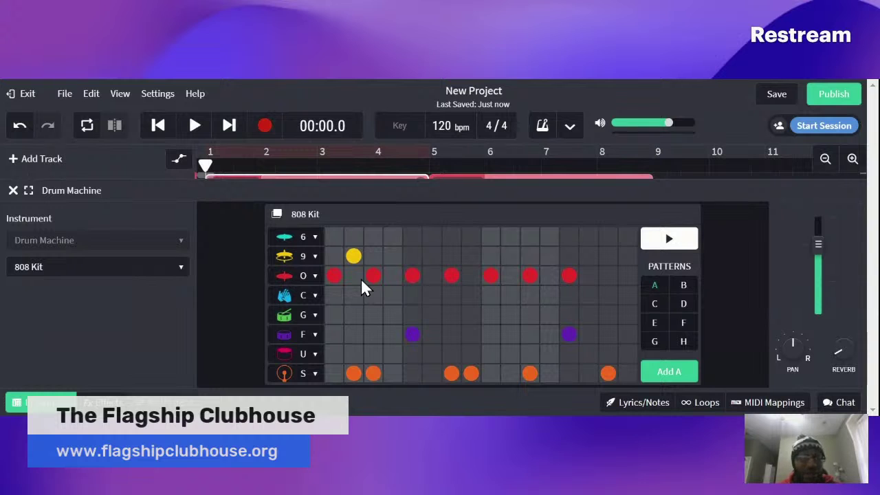
pyautogui.click(321, 258)
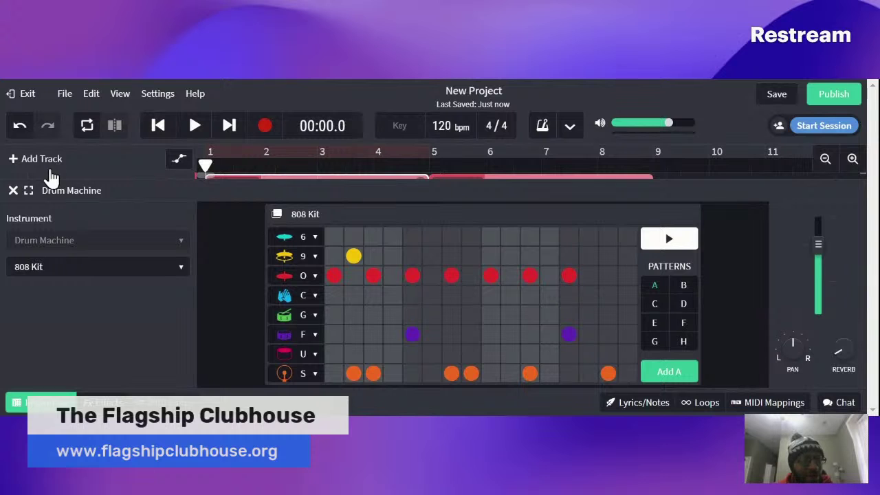
pyautogui.click(12, 159)
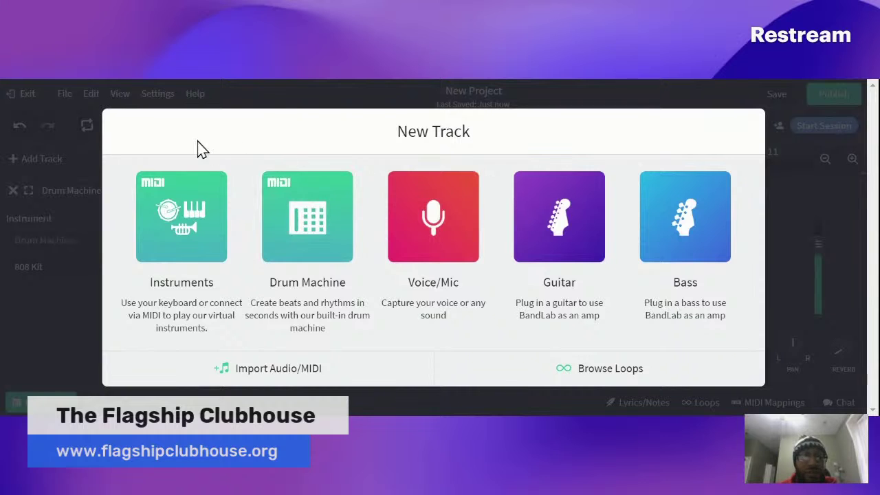
pyautogui.click(81, 235)
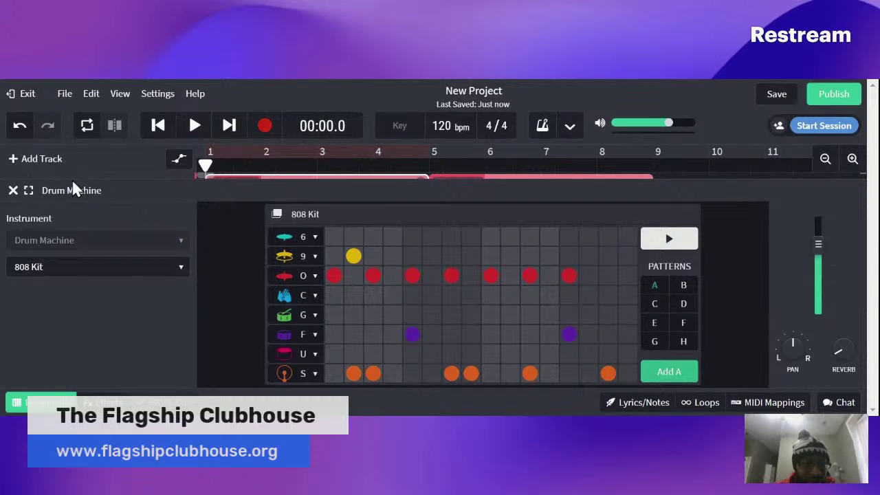
# Close the drum machine editor and add a second Drum Machine track to the project
pyautogui.scroll(-2, 70, 176)
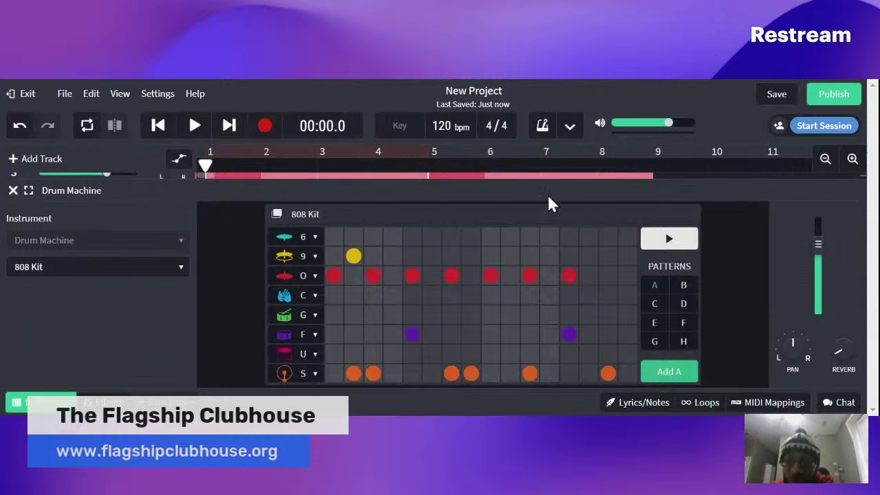
pyautogui.click(852, 165)
pyautogui.click(831, 165)
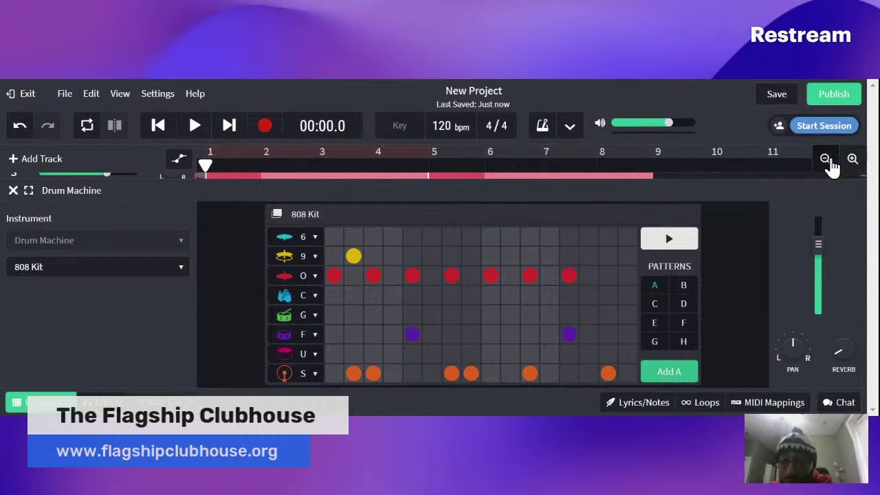
pyautogui.click(830, 165)
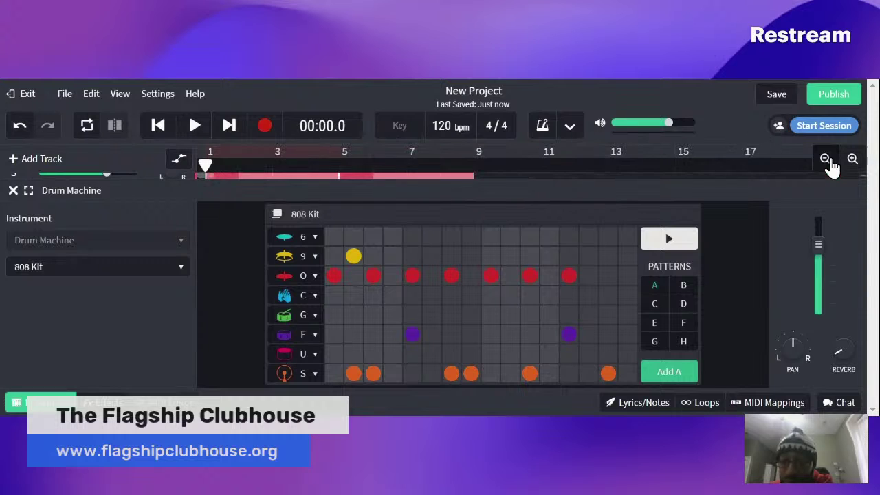
pyautogui.click(12, 190)
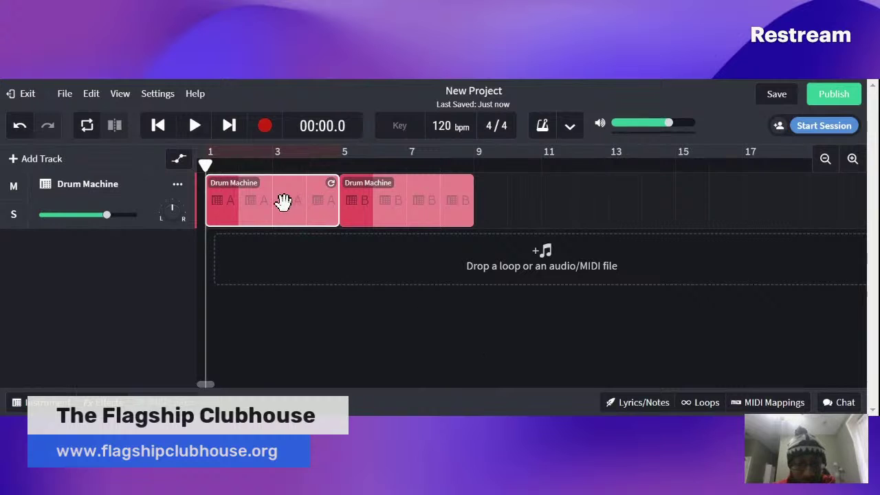
pyautogui.click(222, 213)
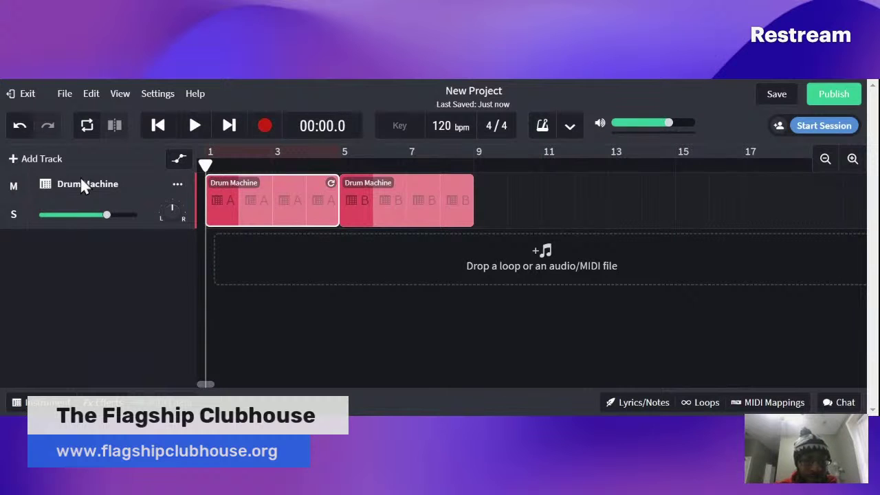
pyautogui.click(11, 164)
pyautogui.click(323, 235)
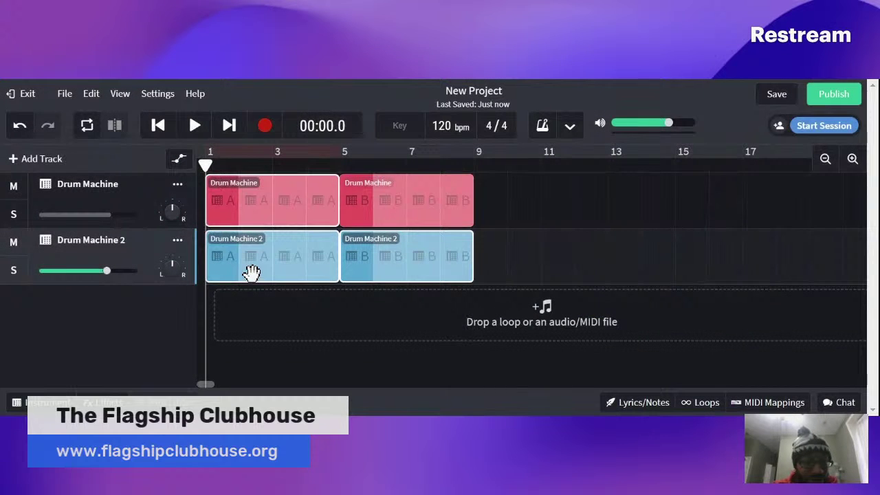
# Select the pattern A region on the Drum Machine 2 track and open the track's instrument editor
pyautogui.click(251, 271)
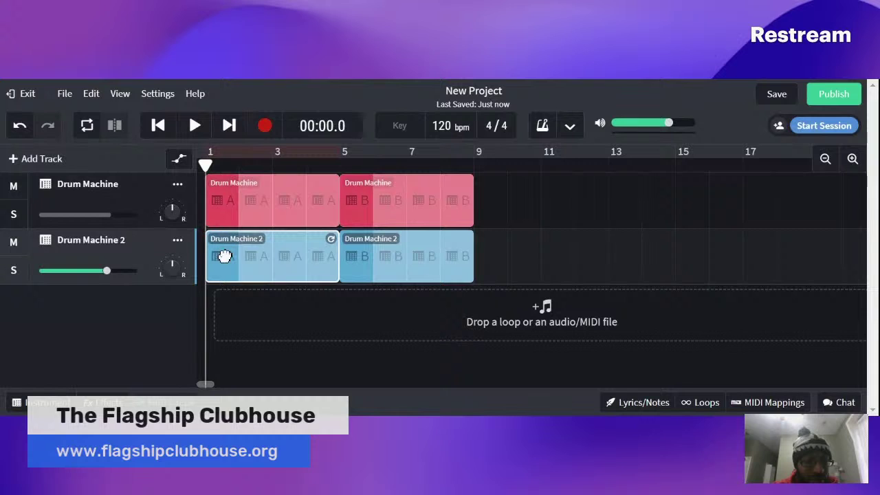
pyautogui.doubleClick(261, 239)
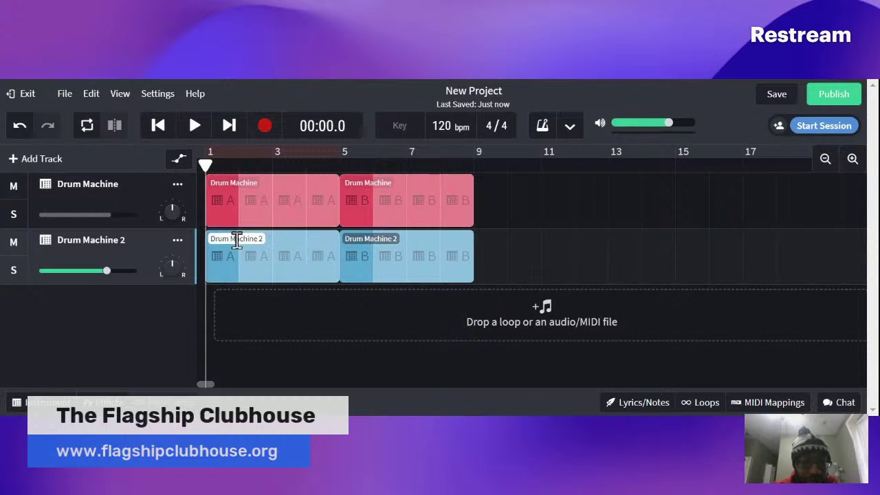
pyautogui.click(299, 251)
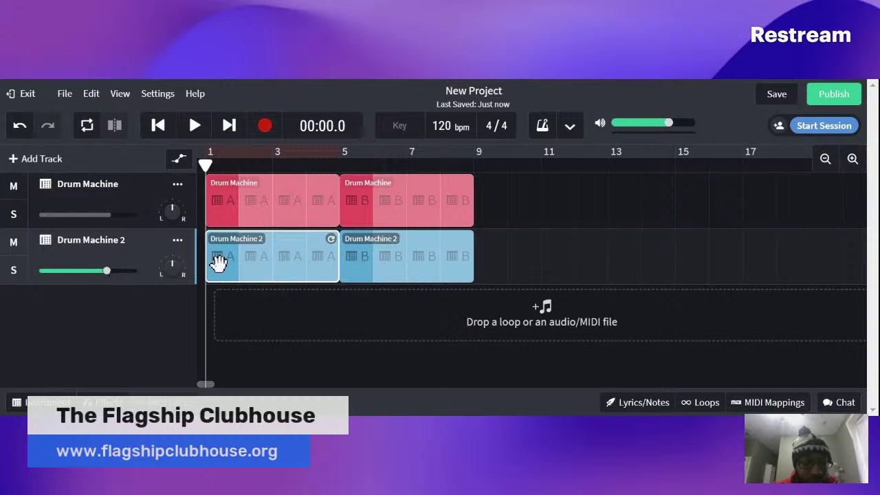
pyautogui.moveTo(219, 265); pyautogui.dragTo(169, 347)
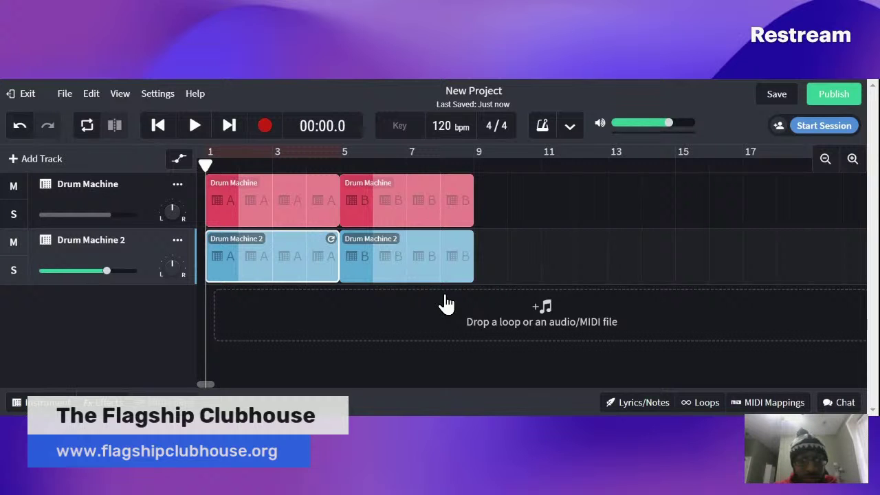
pyautogui.click(16, 404)
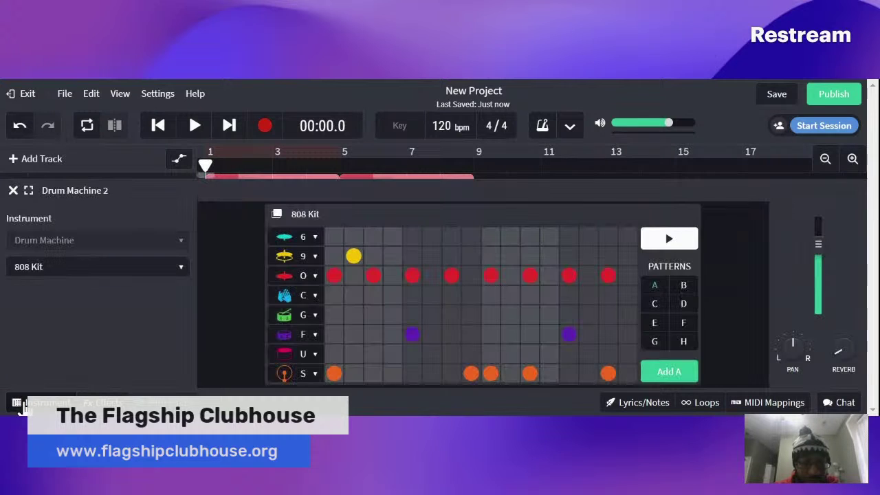
# Hide and reopen the Drum Machine 2 instrument editor several times
pyautogui.click(18, 404)
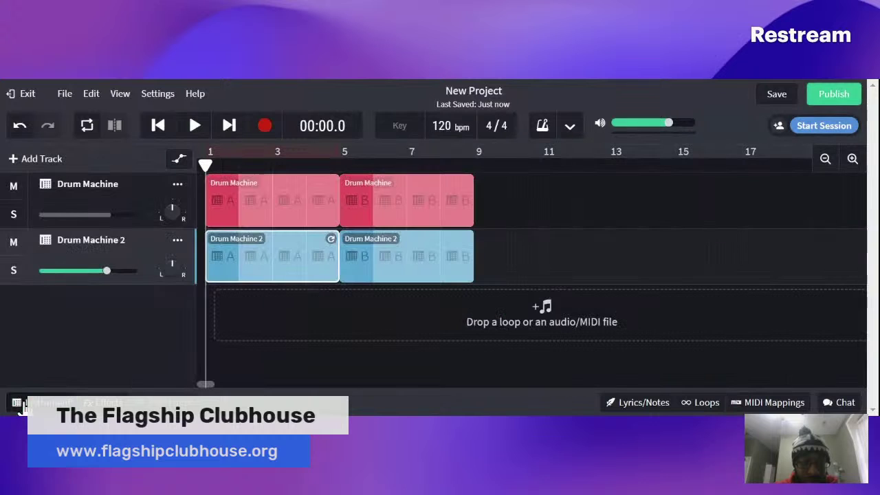
pyautogui.click(18, 404)
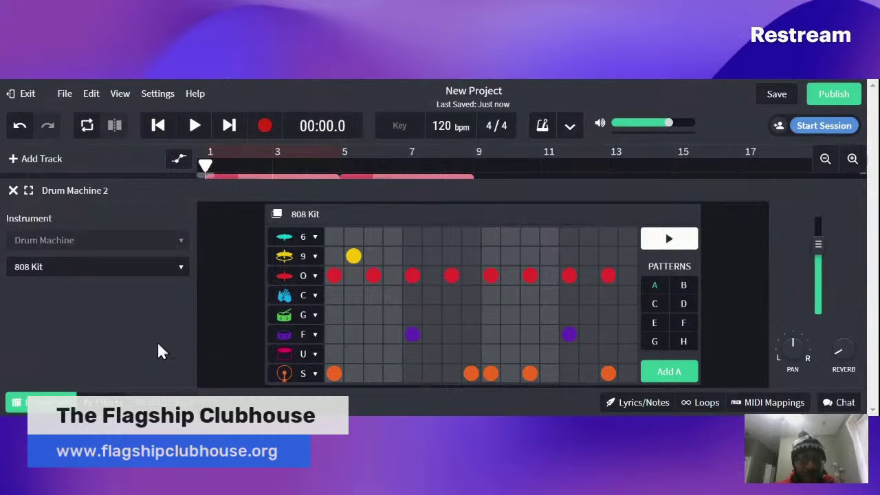
pyautogui.click(18, 404)
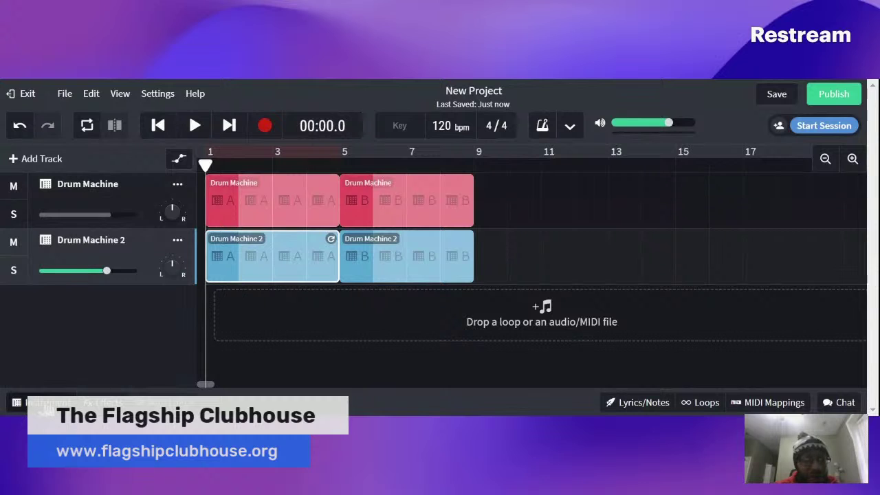
pyautogui.click(41, 402)
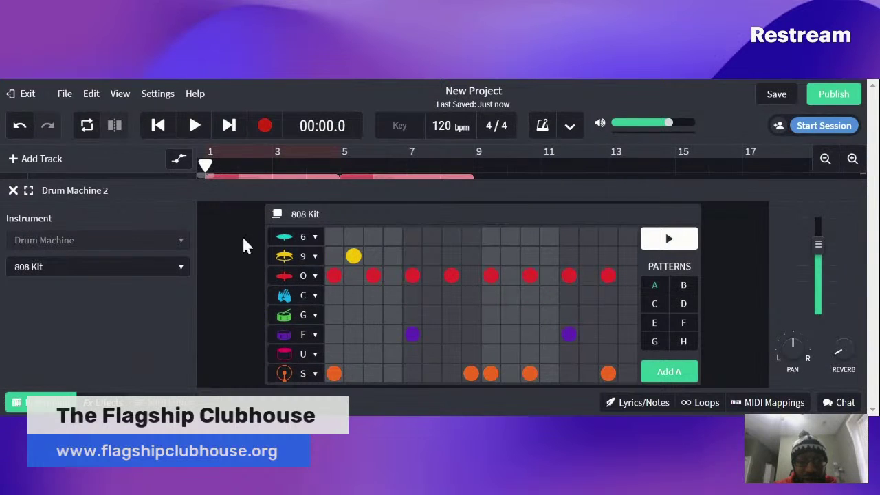
pyautogui.click(20, 403)
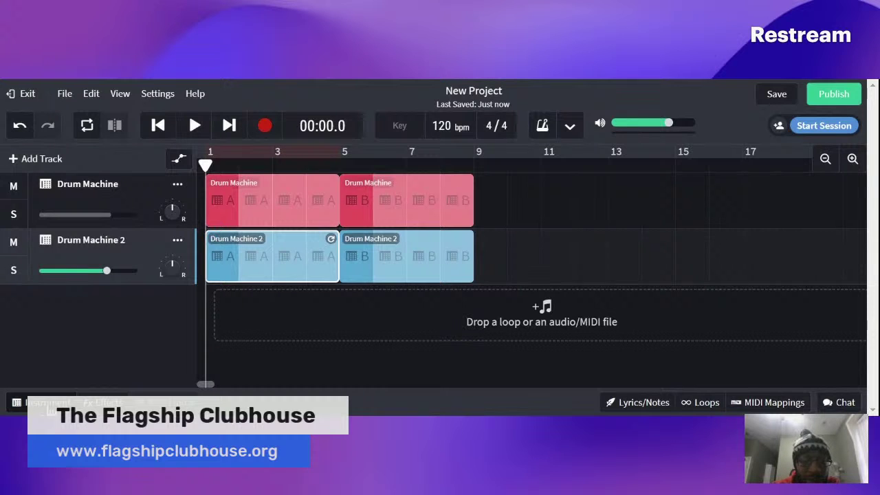
pyautogui.click(48, 402)
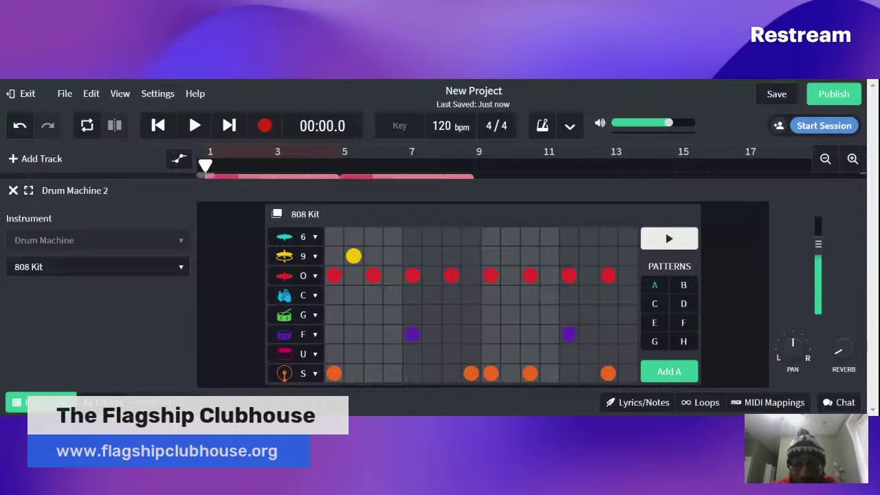
# Play pattern A of Drum Machine 2 several times to listen to its beat, stopping playback each time
pyautogui.click(665, 239)
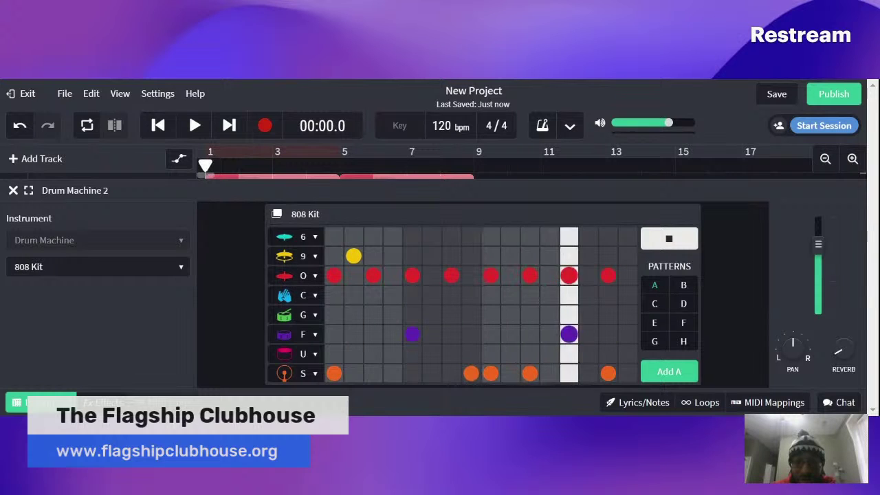
pyautogui.click(663, 240)
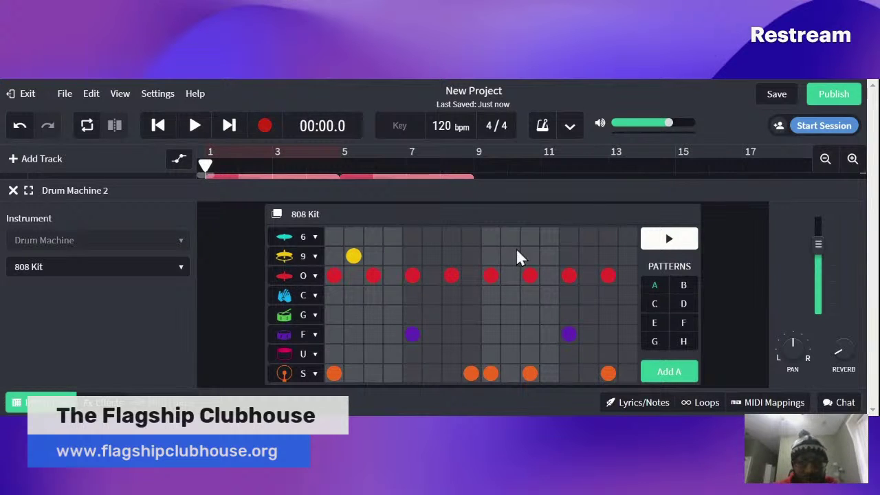
pyautogui.click(671, 249)
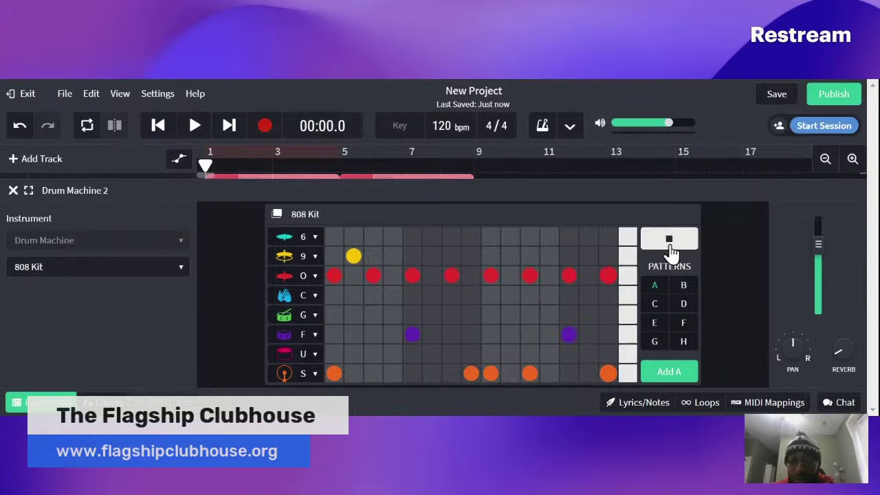
pyautogui.click(671, 249)
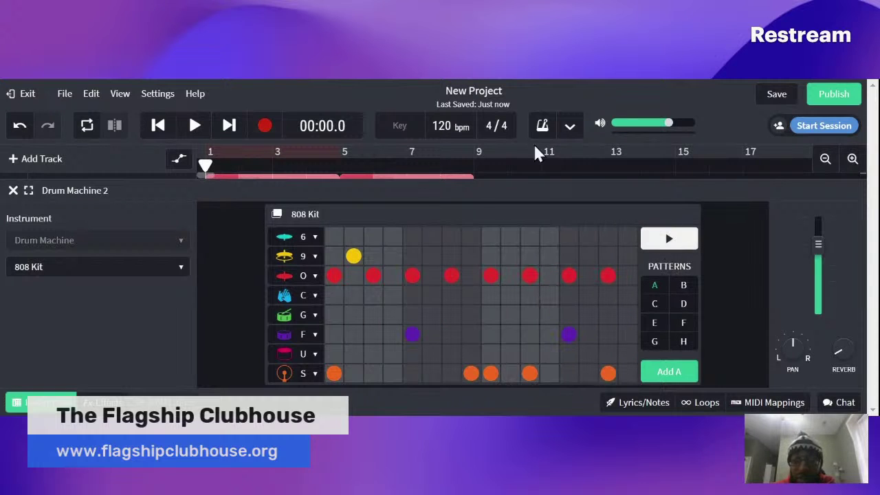
pyautogui.click(668, 241)
pyautogui.click(668, 241)
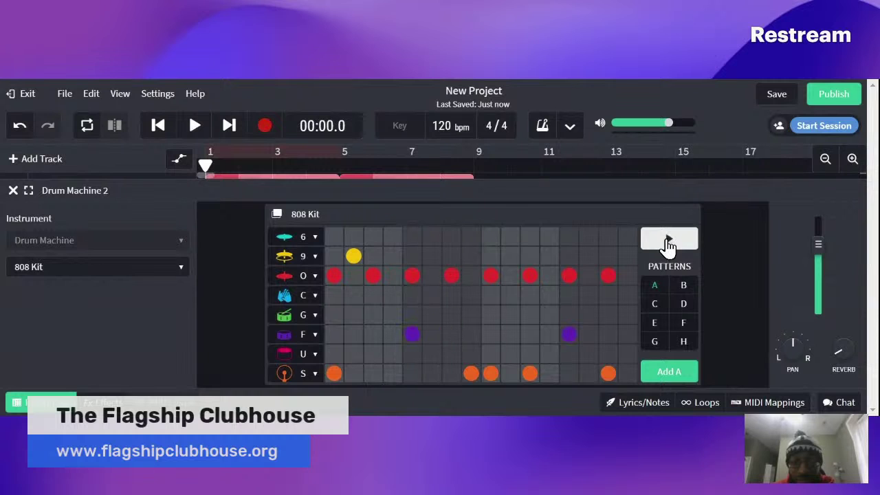
pyautogui.click(669, 241)
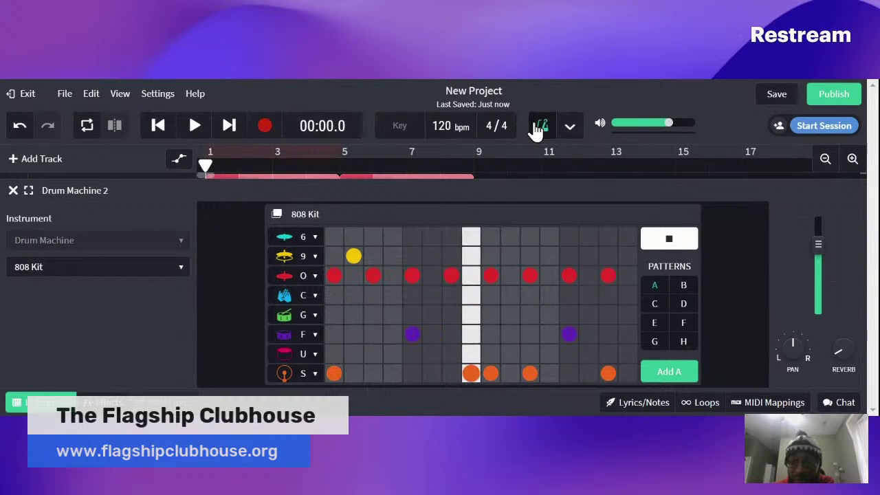
pyautogui.click(667, 240)
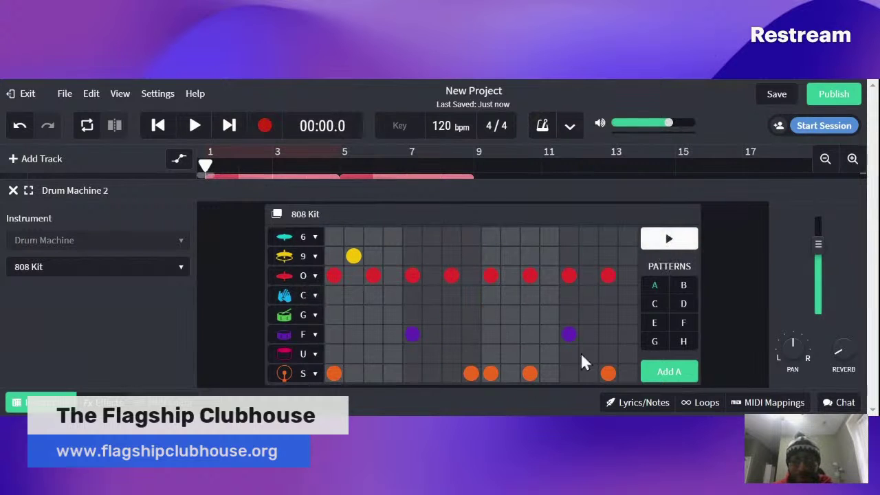
pyautogui.click(675, 244)
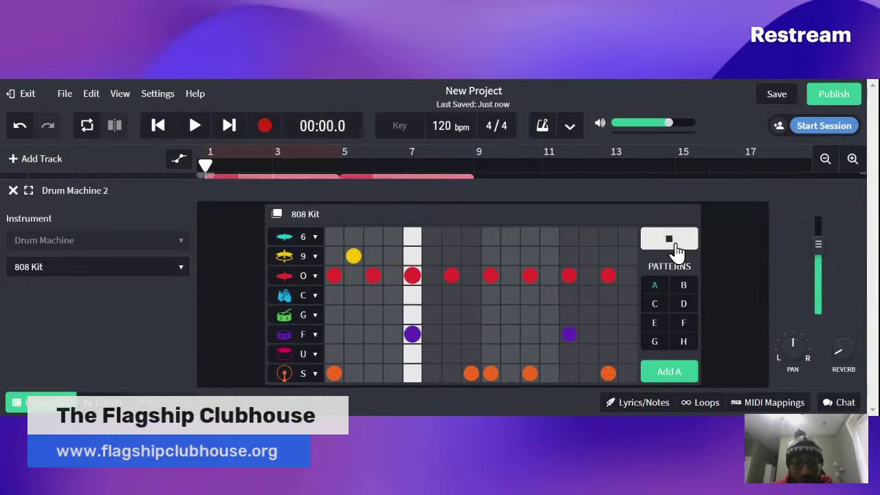
pyautogui.click(676, 245)
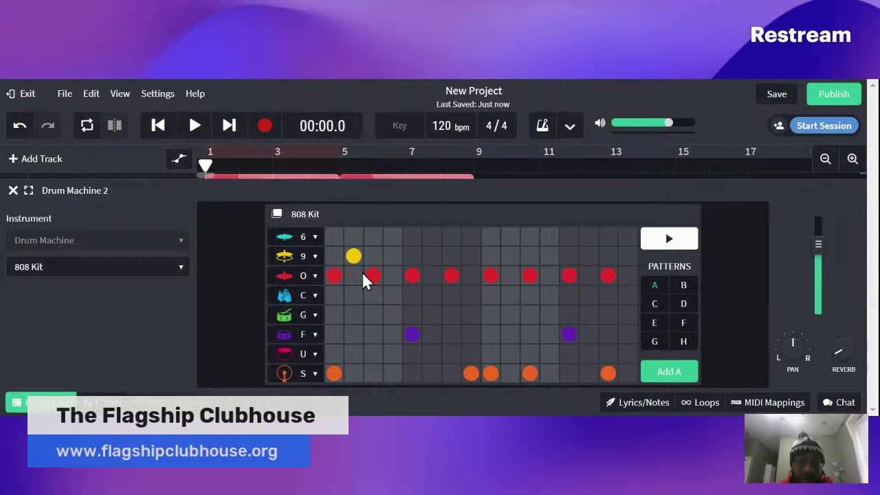
# View the drum sounds available for the Closed Hi-Hat row, keeping its current sound
pyautogui.click(314, 280)
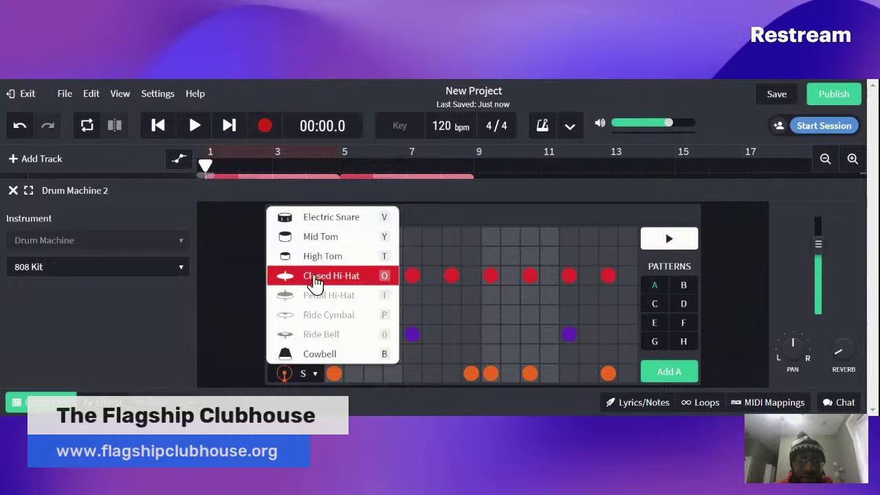
pyautogui.click(759, 241)
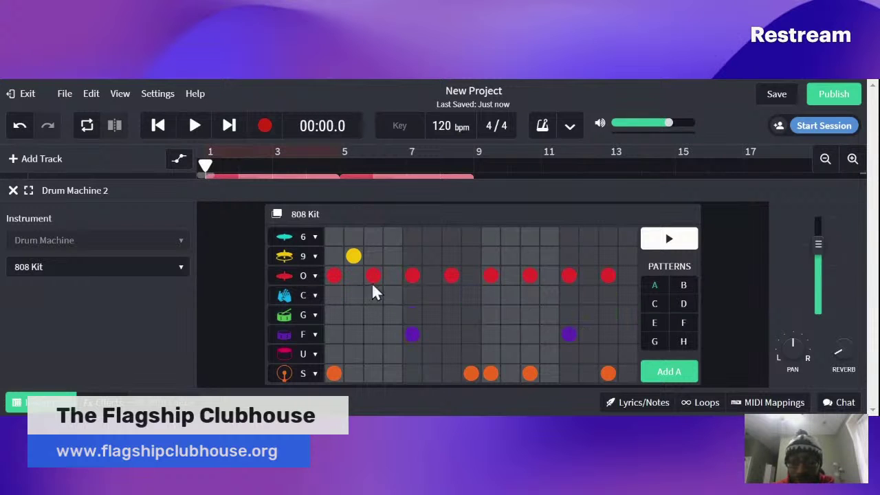
pyautogui.click(314, 278)
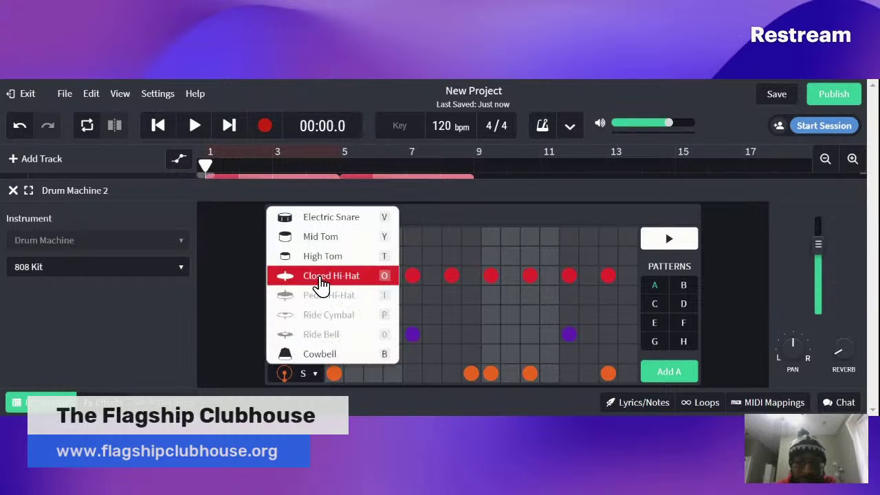
pyautogui.click(226, 284)
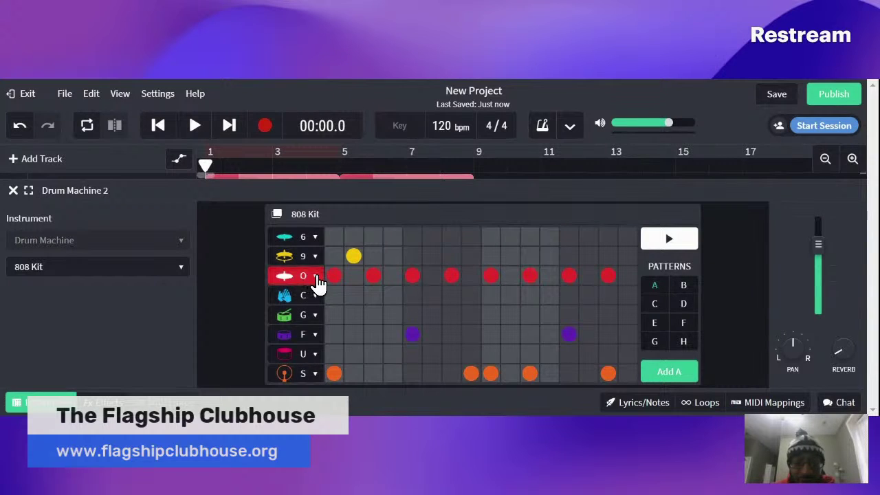
pyautogui.click(315, 277)
pyautogui.click(232, 271)
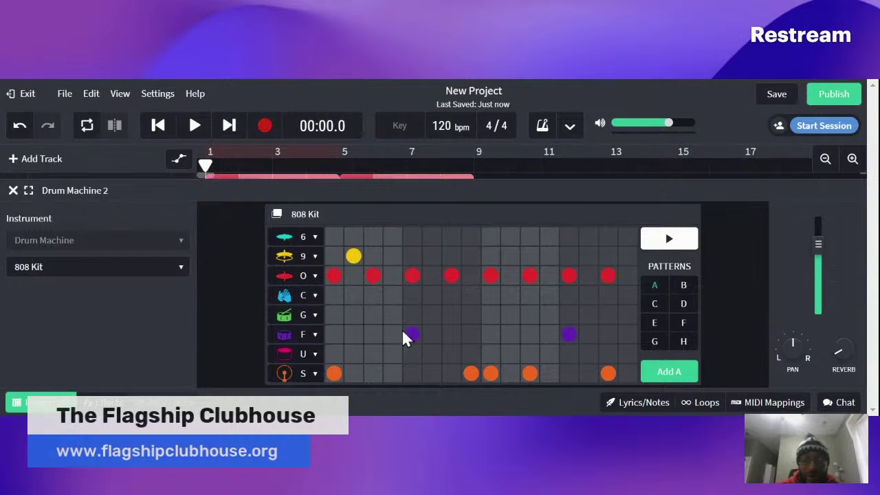
# Remove the closed hi-hat hit on step 11 of pattern A
pyautogui.click(534, 279)
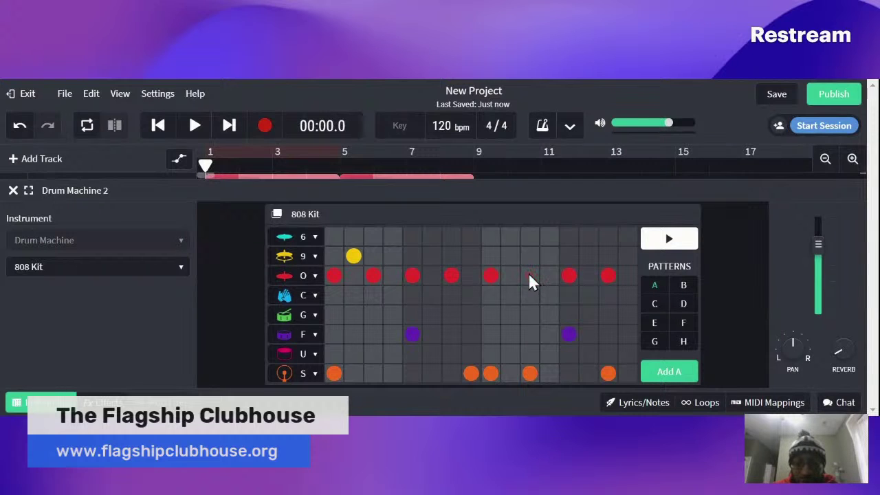
# Restore the closed hi-hat hit on step 11, and switch that row's sound to High Tom and back to Closed Hi-Hat
pyautogui.click(527, 274)
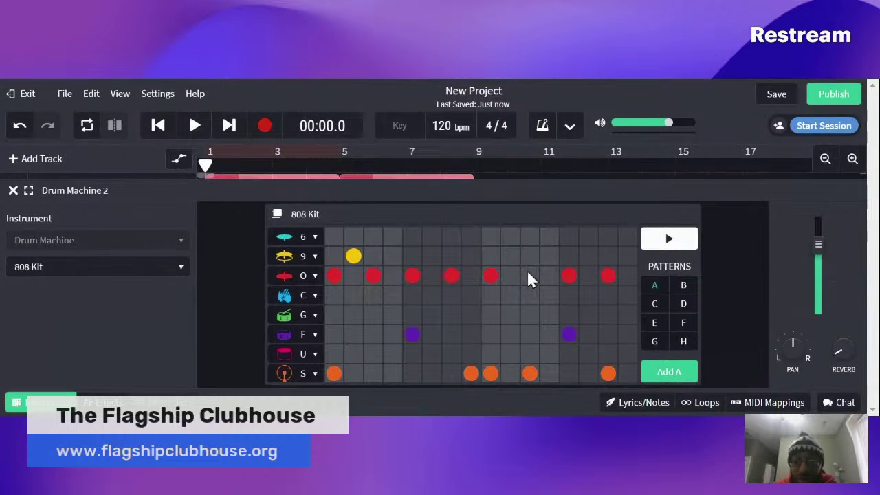
pyautogui.click(313, 277)
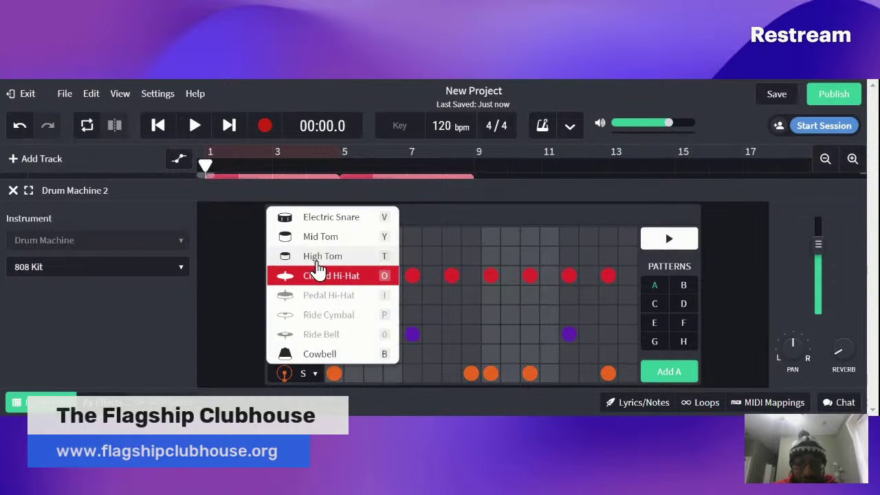
pyautogui.click(324, 256)
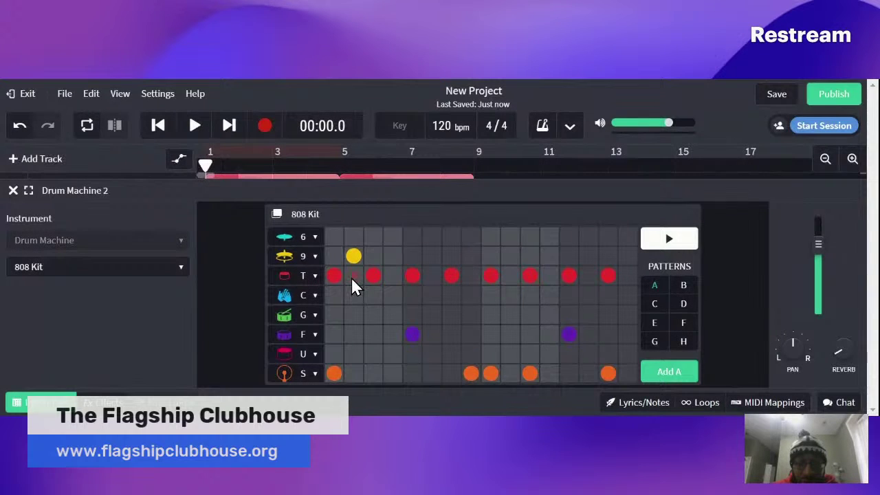
pyautogui.click(314, 283)
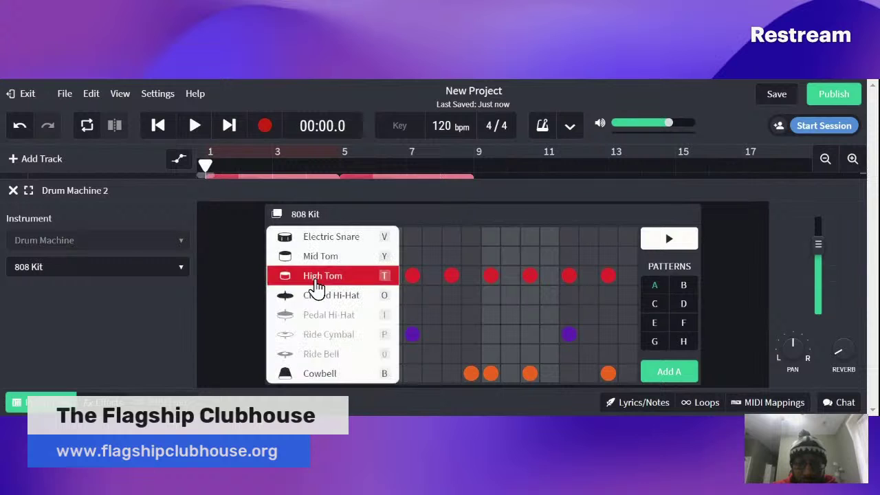
pyautogui.click(317, 297)
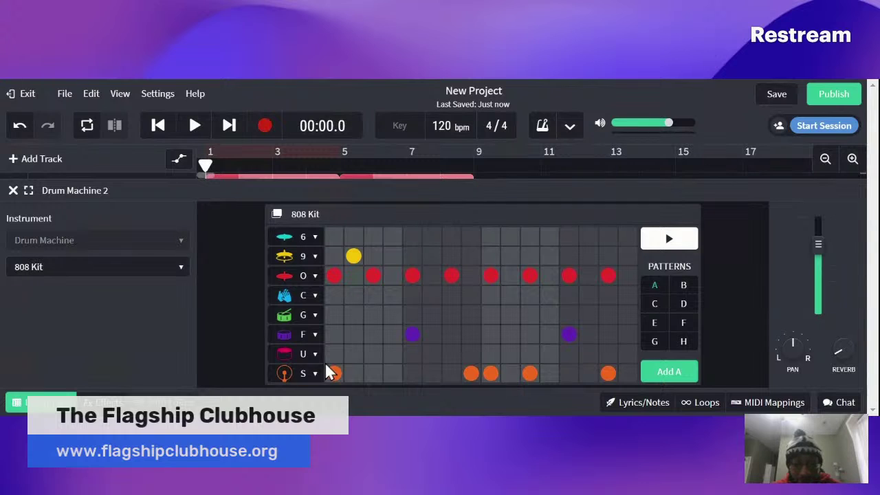
# Audition the kick (S) and the purple drum (F) sounds alternately several times
pyautogui.press('s')
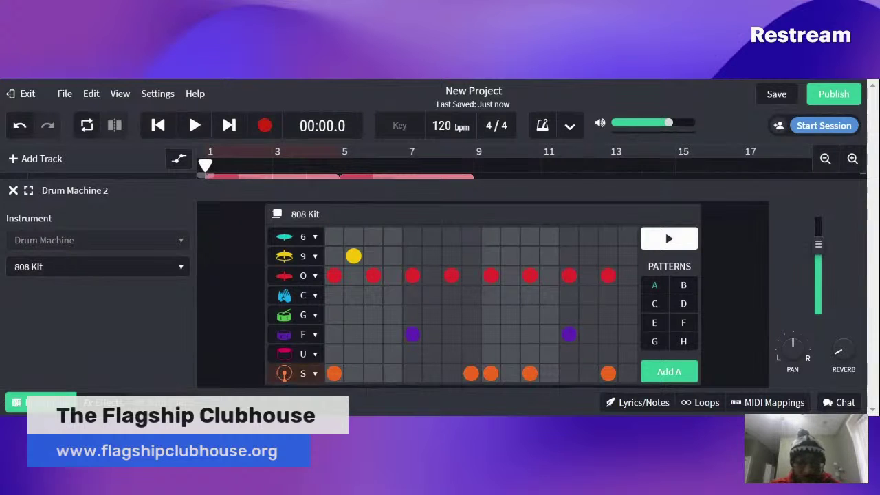
pyautogui.press('f')
pyautogui.press('s')
pyautogui.press('f')
pyautogui.press('s')
pyautogui.press('f')
pyautogui.press('s')
pyautogui.press('f')
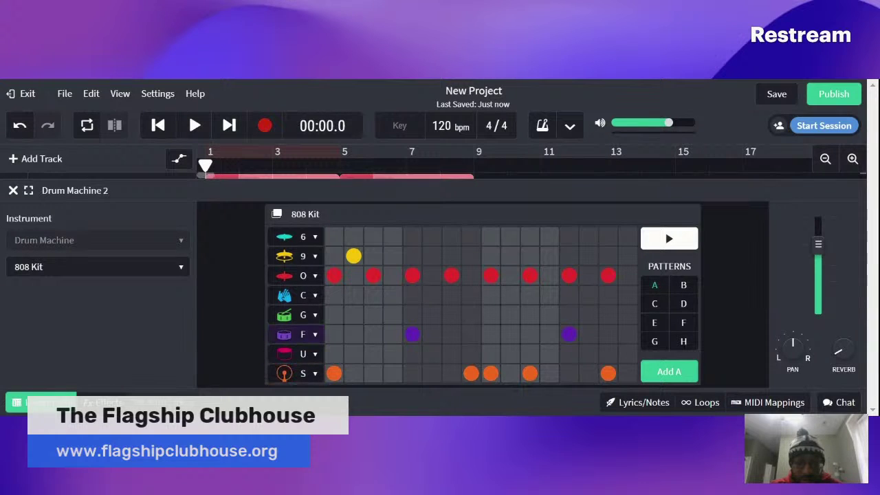
pyautogui.press('f')
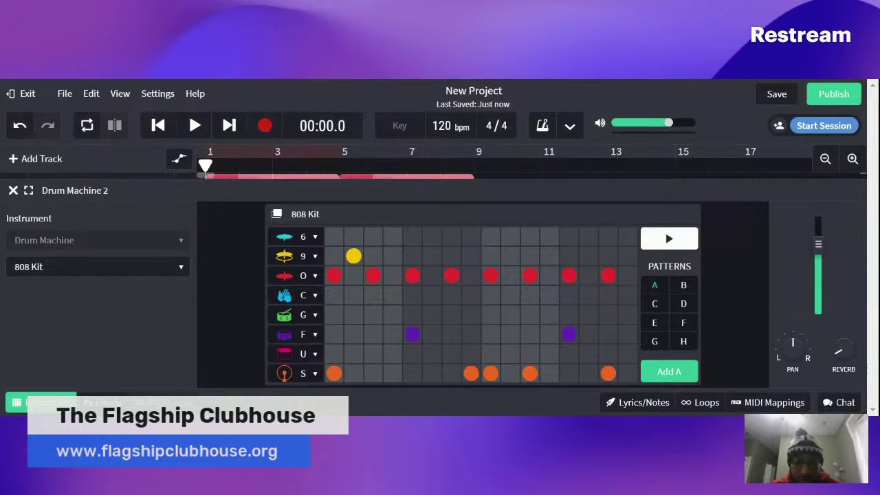
pyautogui.press('f')
pyautogui.press('s')
pyautogui.press('f')
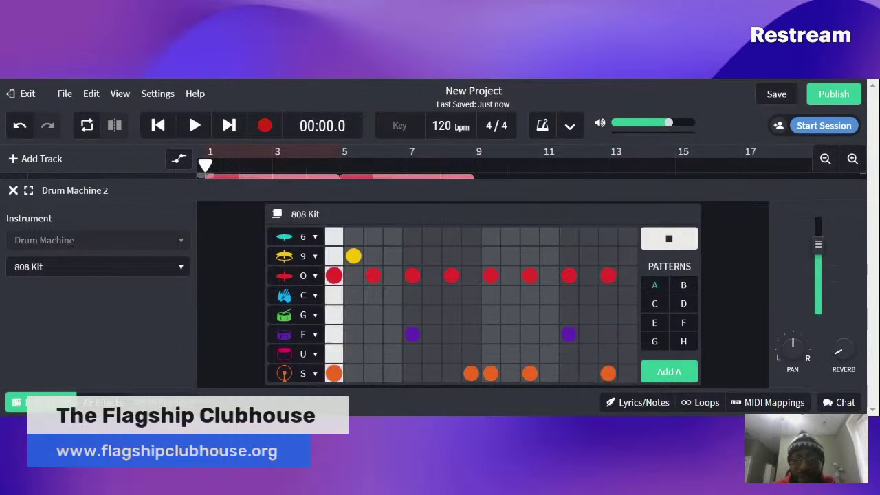
# Clear all kick hits from pattern A and replay the pattern without them
pyautogui.click(664, 240)
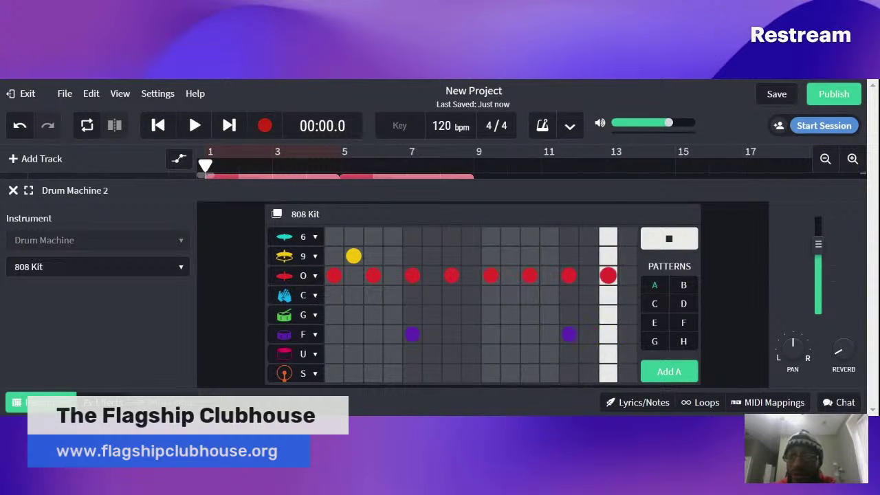
pyautogui.click(667, 238)
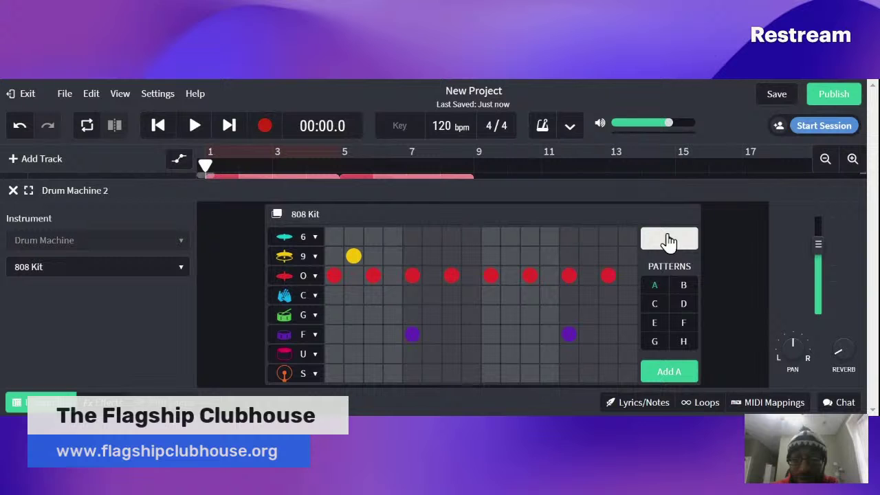
pyautogui.click(668, 238)
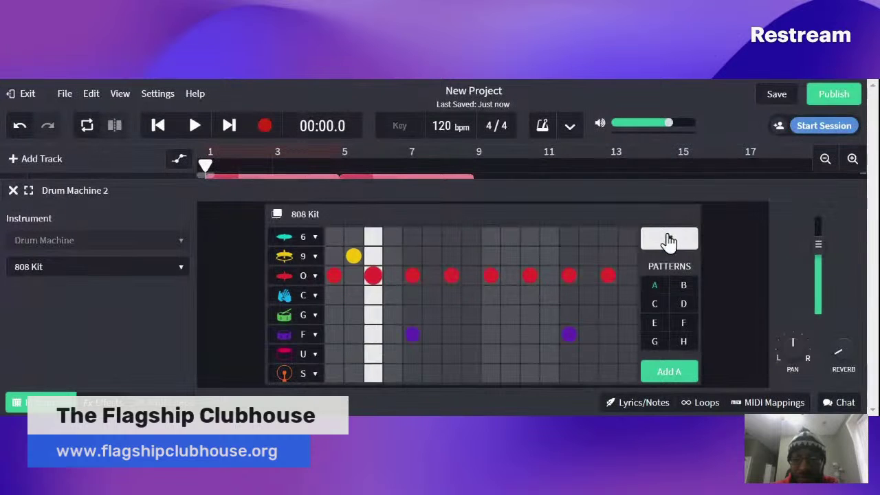
# Add a hit on step 12 of the yellow cymbal row (9), and try another on step 14
pyautogui.click(543, 253)
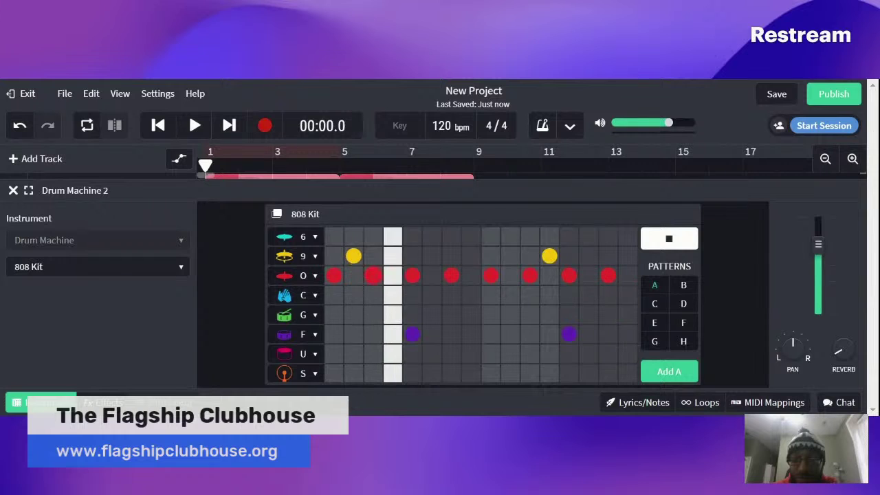
pyautogui.click(588, 258)
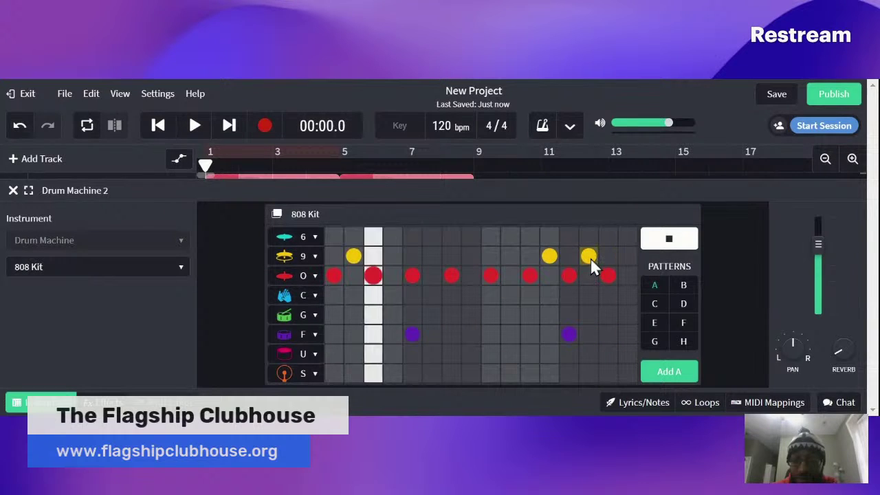
pyautogui.click(588, 256)
# Remove the closed hi-hat hit on step 9 of pattern A, trying hits in rows F and C on the same step
pyautogui.click(491, 335)
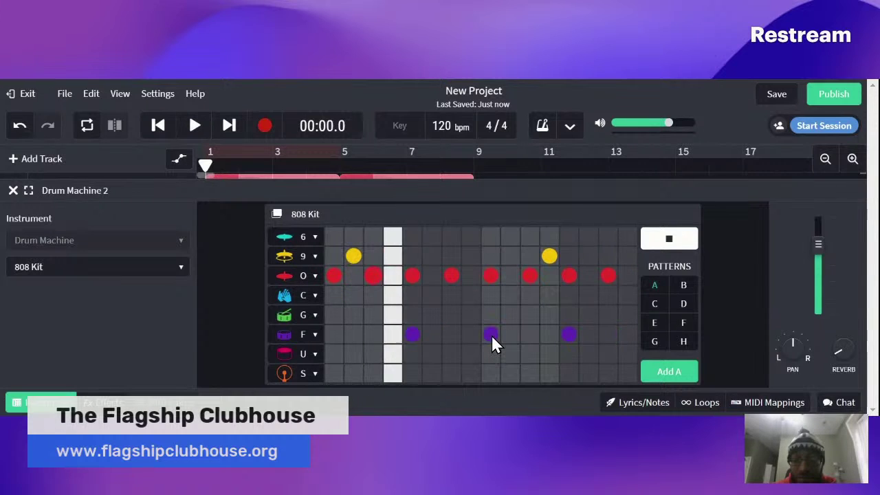
pyautogui.click(492, 334)
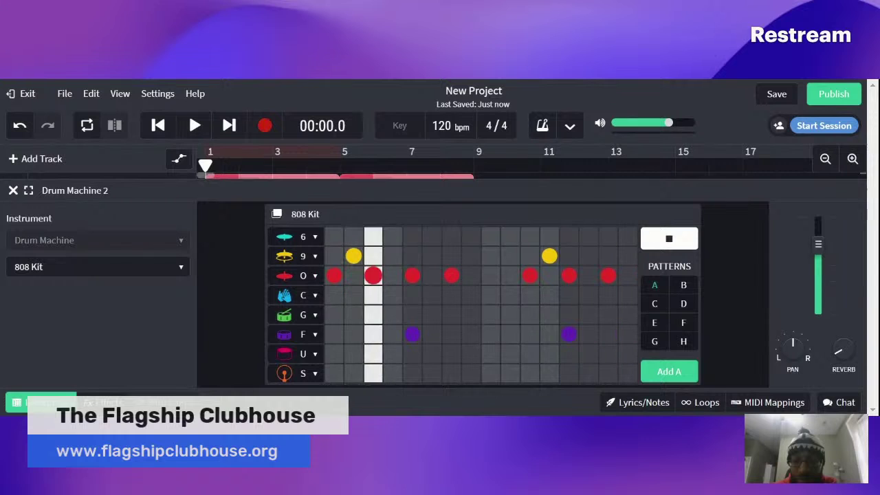
pyautogui.click(490, 275)
pyautogui.click(490, 295)
pyautogui.click(492, 275)
pyautogui.click(494, 295)
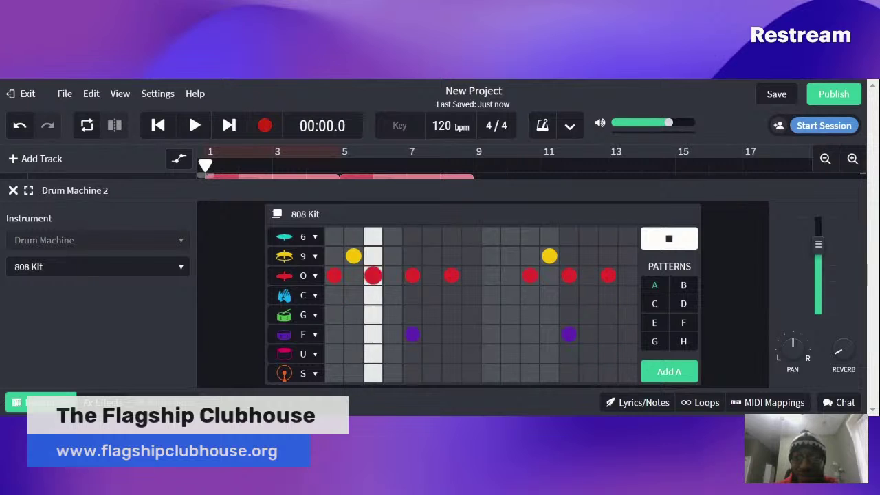
# Try hits on steps 2, 6, 7, 8 and 12 of row U in pattern A, removing each one again
pyautogui.click(354, 351)
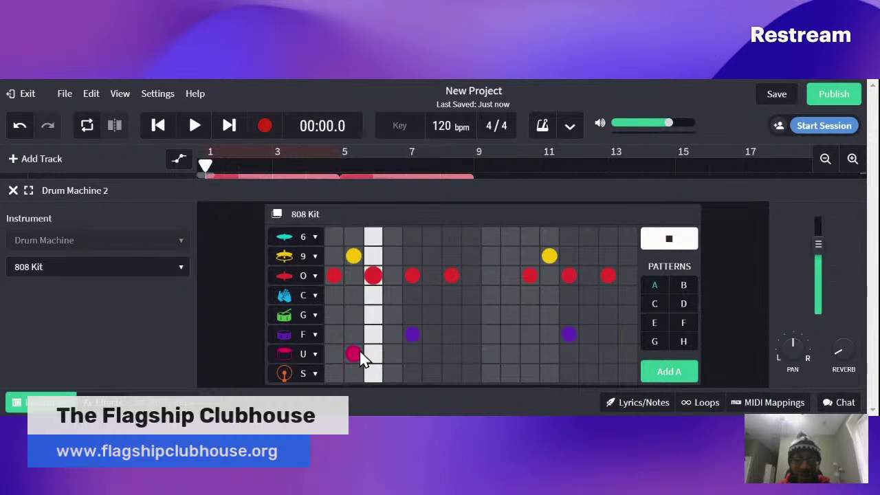
pyautogui.click(435, 354)
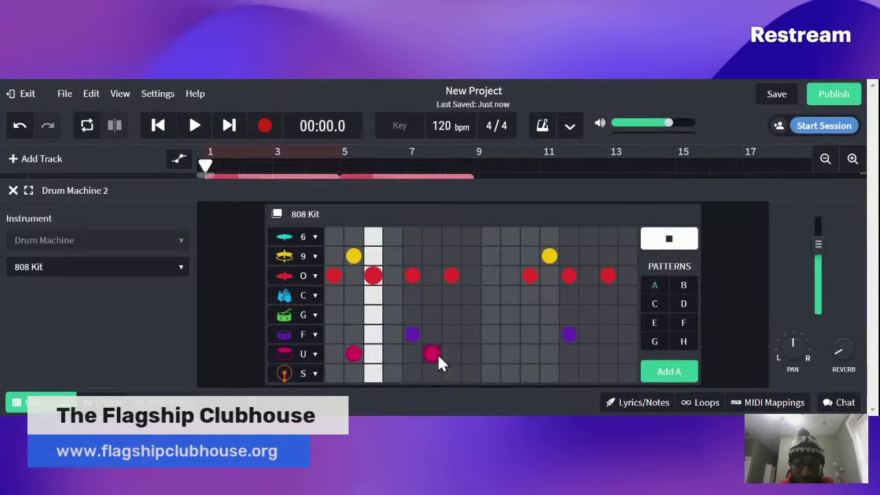
pyautogui.click(438, 353)
pyautogui.click(457, 353)
pyautogui.click(548, 354)
pyautogui.click(452, 354)
pyautogui.click(470, 354)
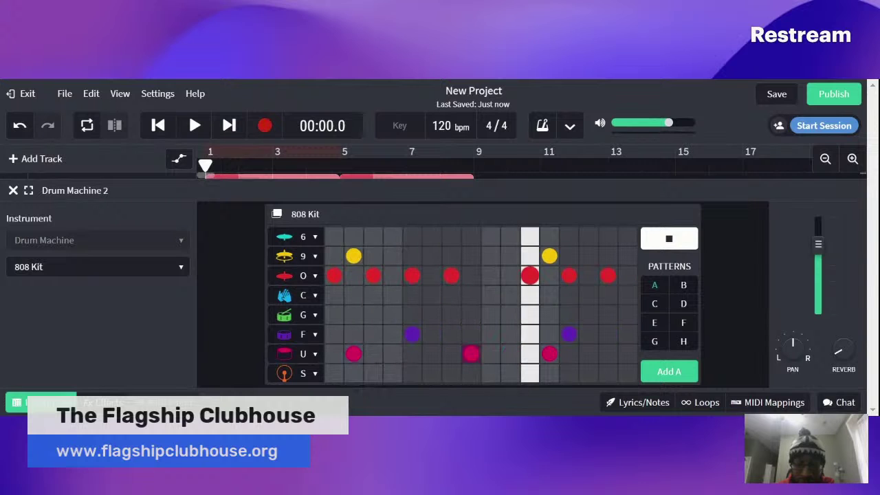
pyautogui.click(470, 354)
pyautogui.click(353, 354)
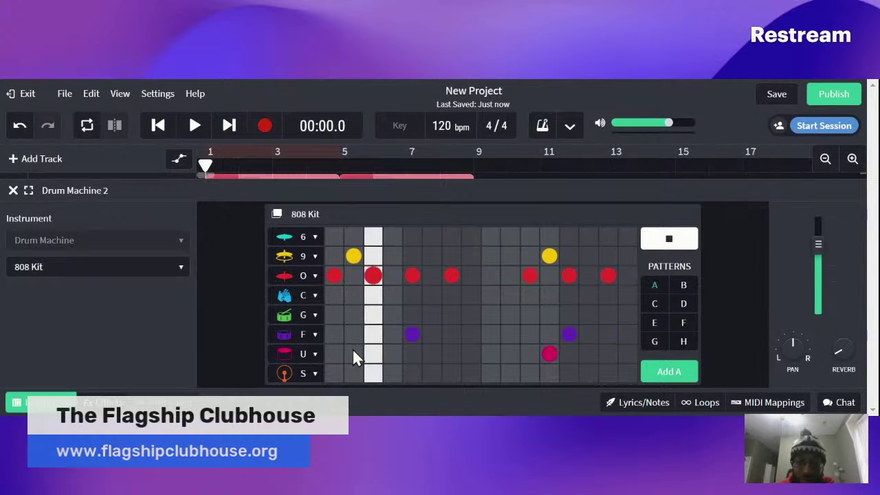
pyautogui.click(551, 356)
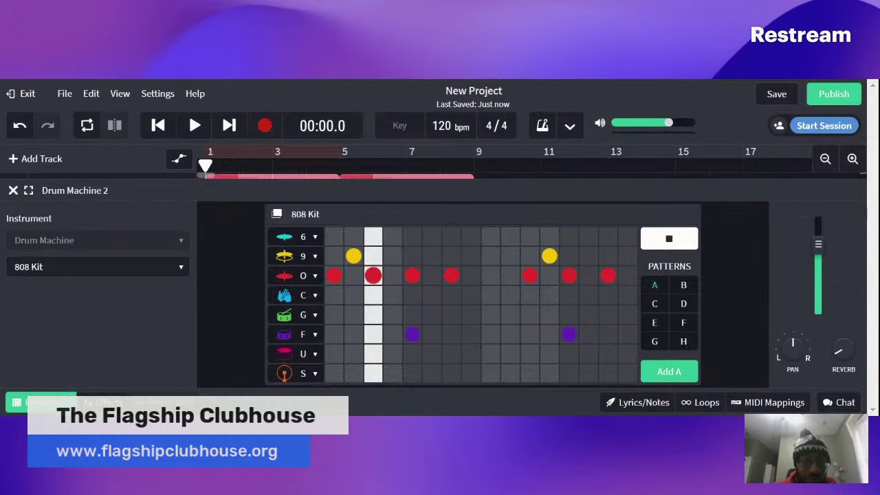
# Open the Drum Machine 2 pattern B region in the instrument editor and play its beat
pyautogui.click(13, 190)
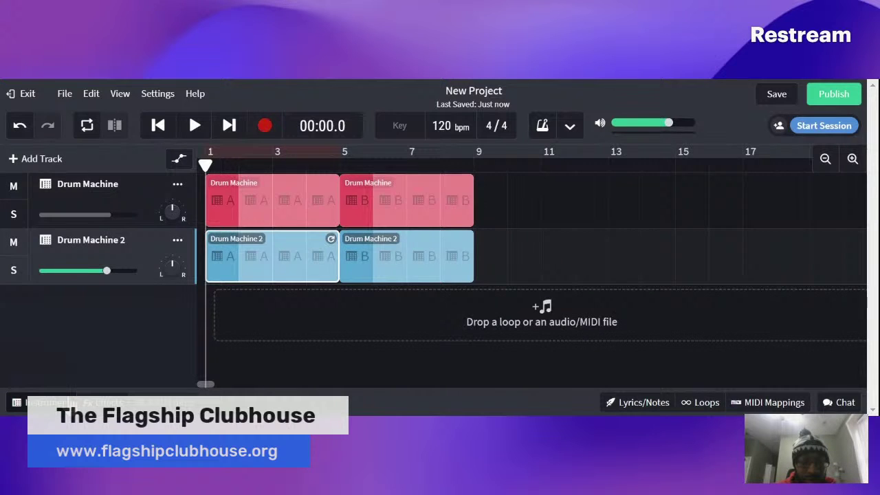
pyautogui.click(72, 401)
pyautogui.click(75, 399)
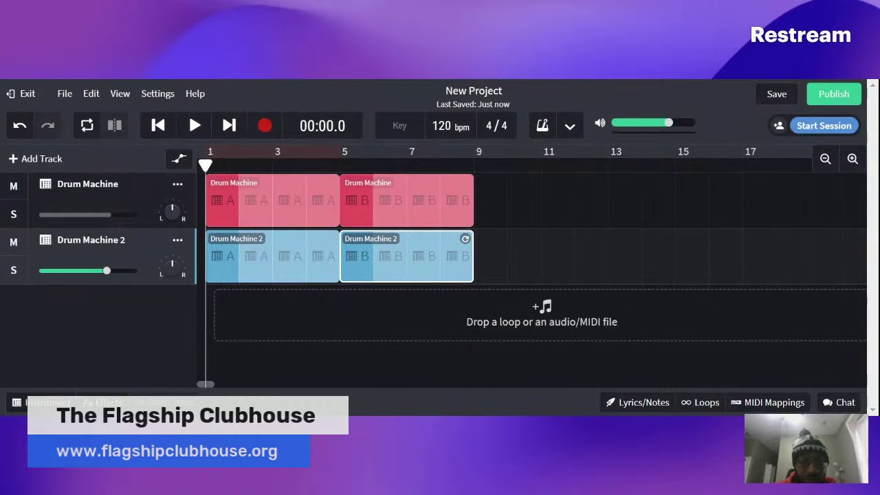
pyautogui.click(42, 403)
pyautogui.click(43, 403)
pyautogui.click(35, 404)
pyautogui.click(647, 244)
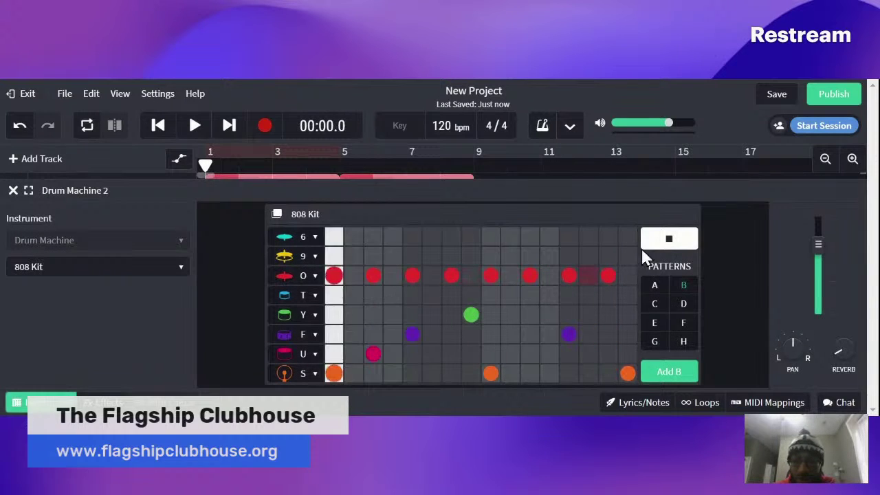
# Delete the pattern B region from the Drum Machine 2 track
pyautogui.click(26, 410)
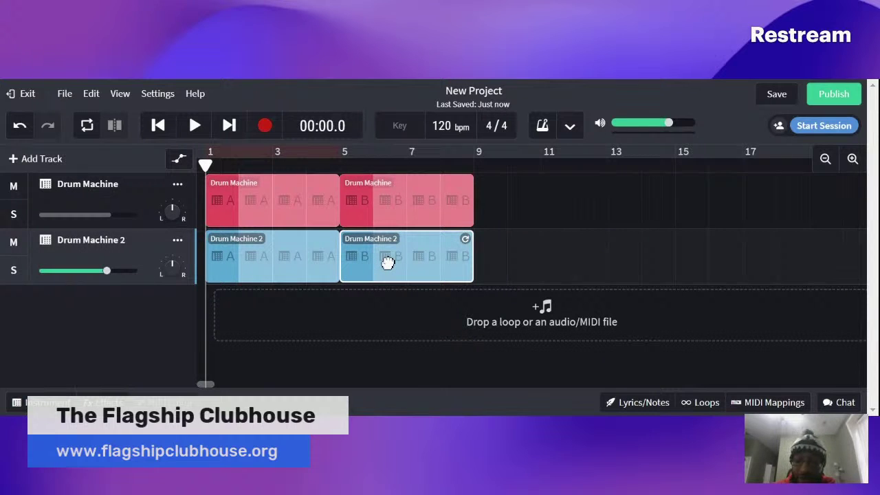
pyautogui.press('Delete')
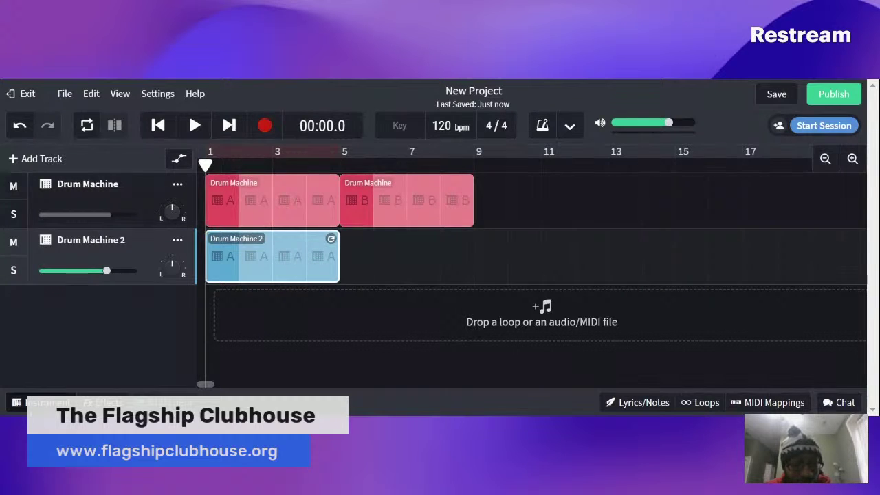
# Reopen pattern A of Drum Machine 2, play it, and change the Kick row's sound to Mid Tom
pyautogui.click(41, 402)
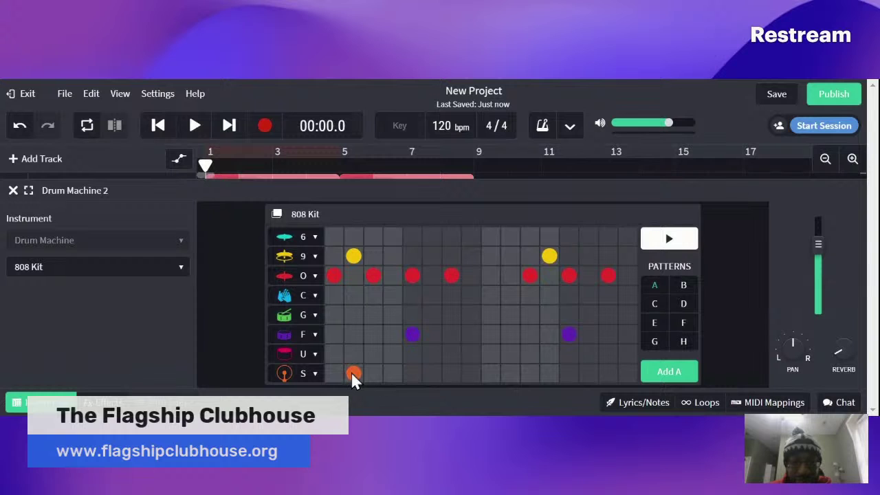
pyautogui.click(663, 240)
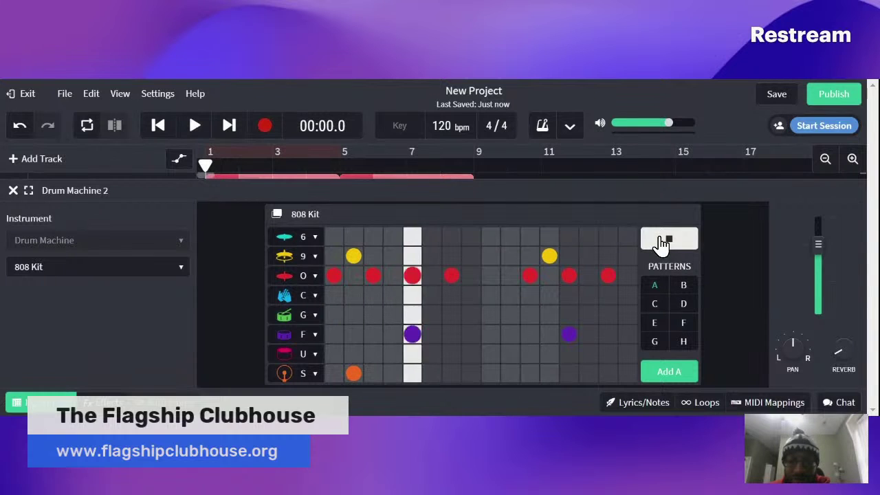
pyautogui.click(315, 374)
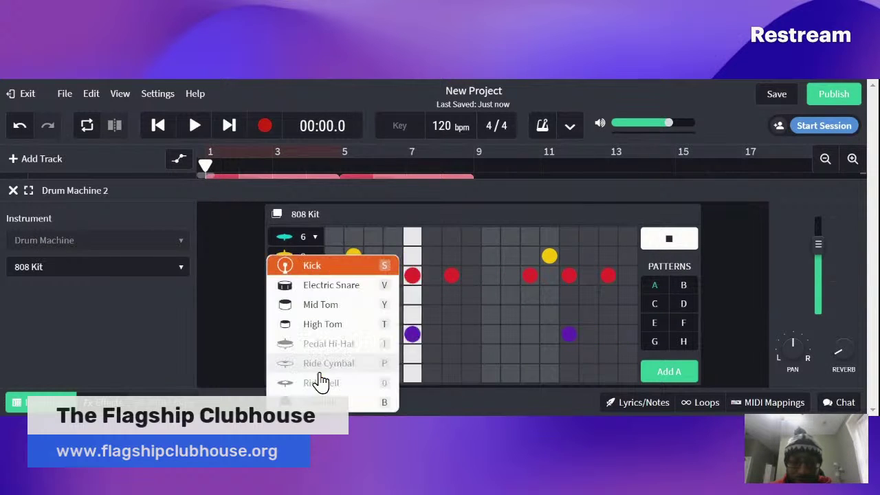
pyautogui.click(307, 305)
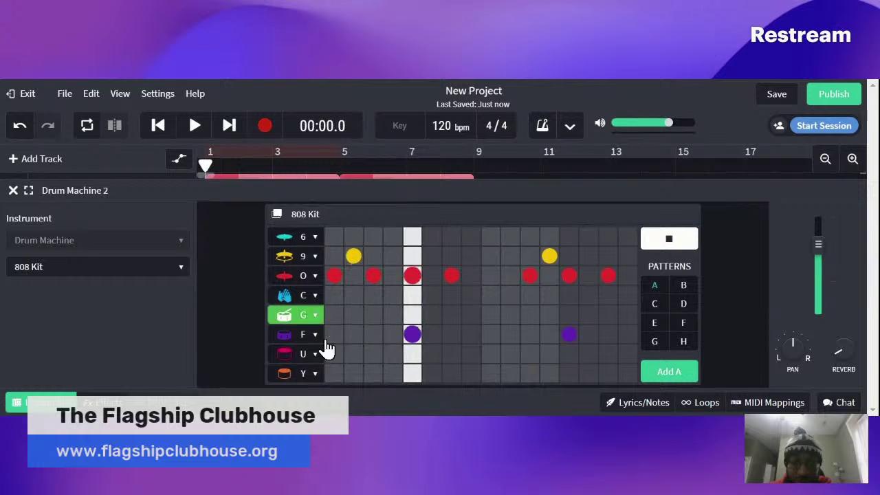
# Add Mid Tom hits on steps 2, 3, 7, 11, 12, 13 and 14 of pattern A
pyautogui.click(350, 372)
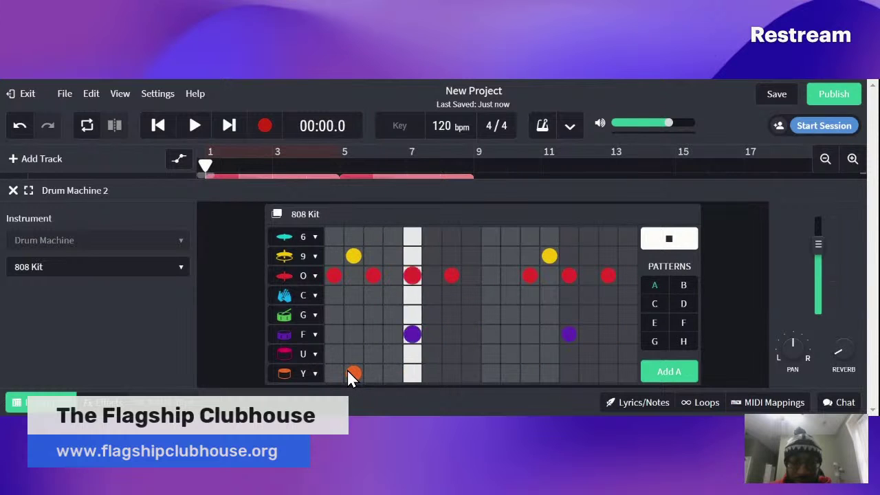
pyautogui.click(368, 374)
pyautogui.click(452, 377)
pyautogui.click(547, 372)
pyautogui.click(569, 373)
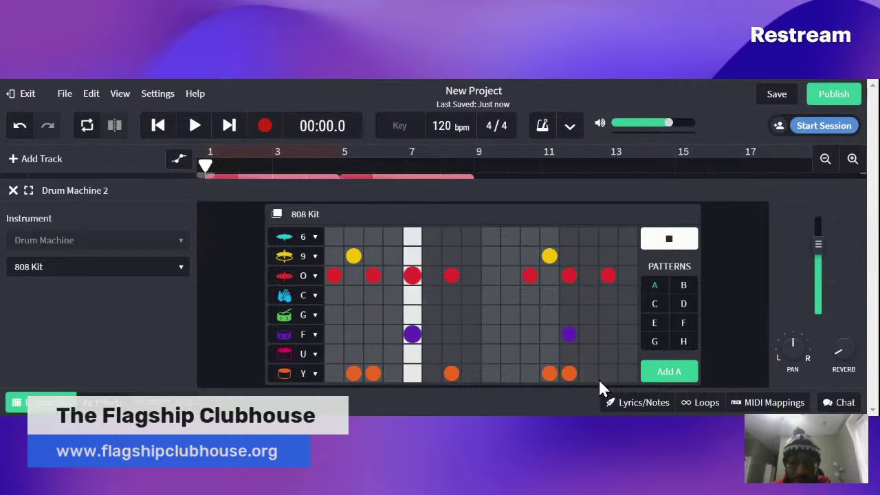
pyautogui.click(591, 375)
pyautogui.click(528, 373)
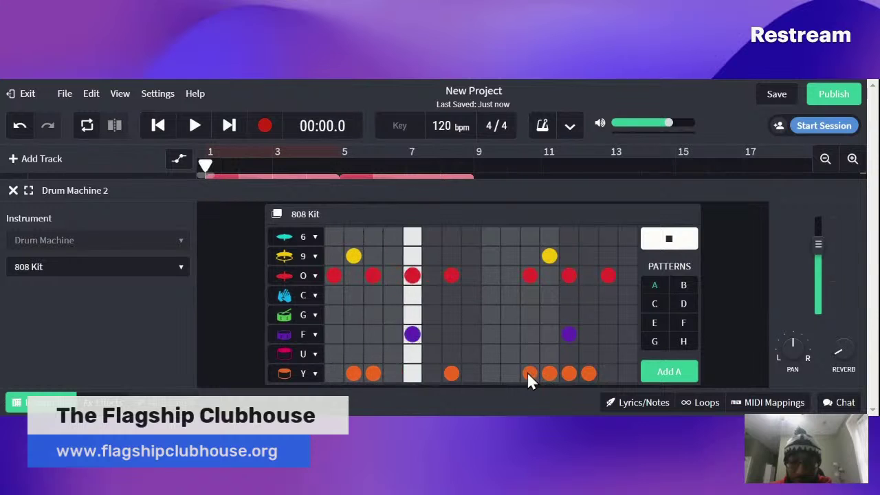
pyautogui.click(589, 373)
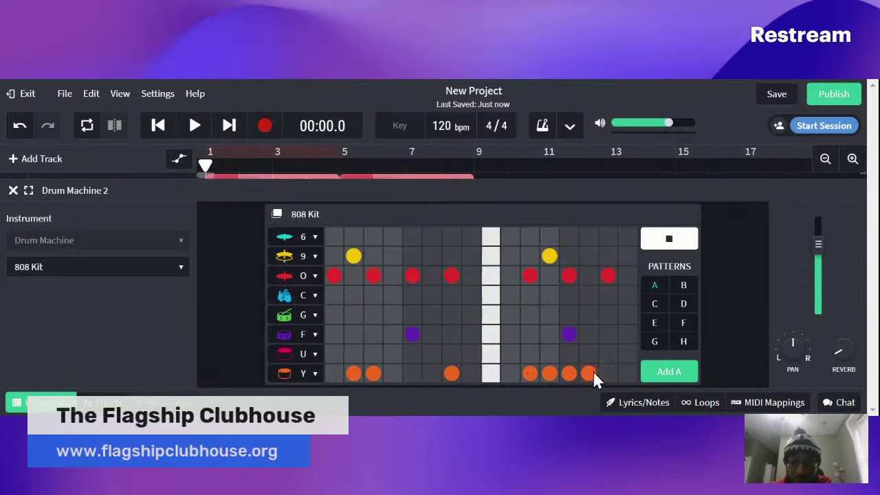
# Remove all the Mid Tom hits from pattern A of Drum Machine 2
pyautogui.click(530, 373)
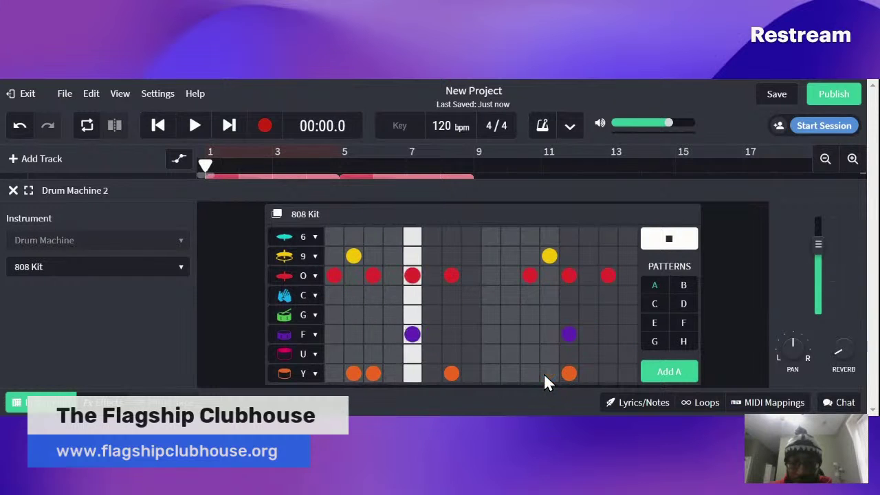
pyautogui.click(547, 373)
pyautogui.click(591, 373)
pyautogui.click(589, 373)
pyautogui.click(567, 373)
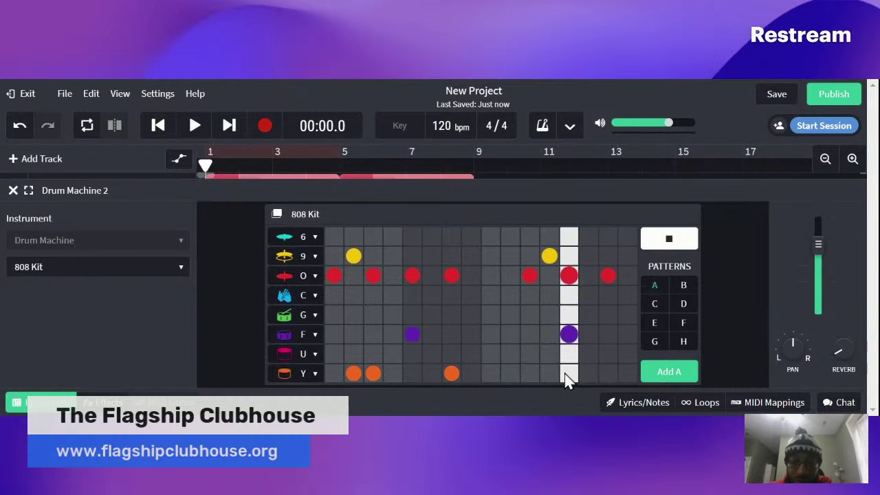
pyautogui.click(451, 372)
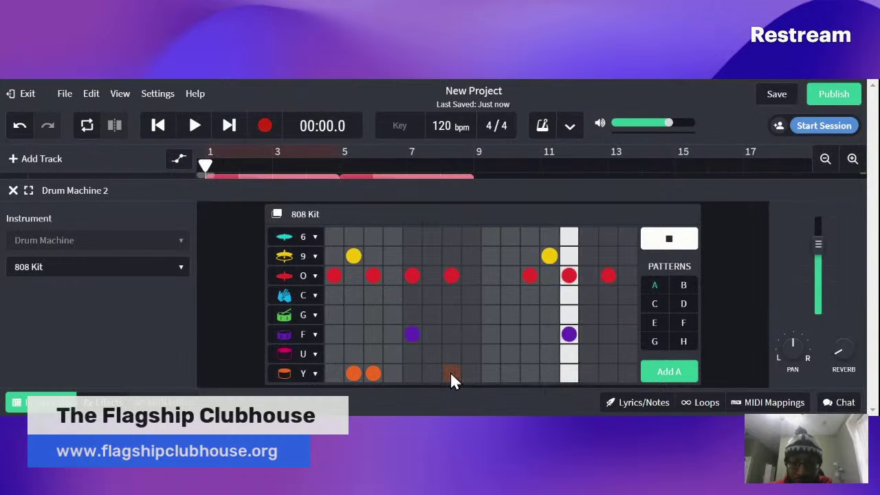
pyautogui.click(359, 369)
pyautogui.click(372, 374)
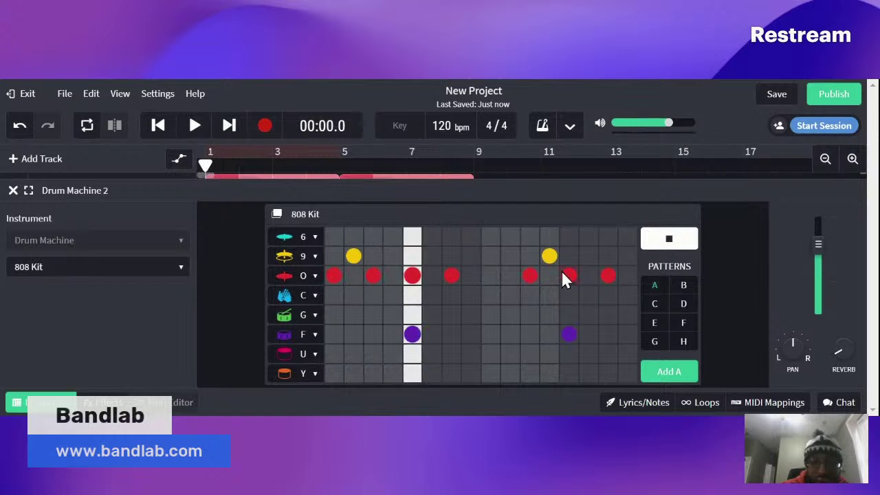
pyautogui.click(351, 299)
pyautogui.click(381, 300)
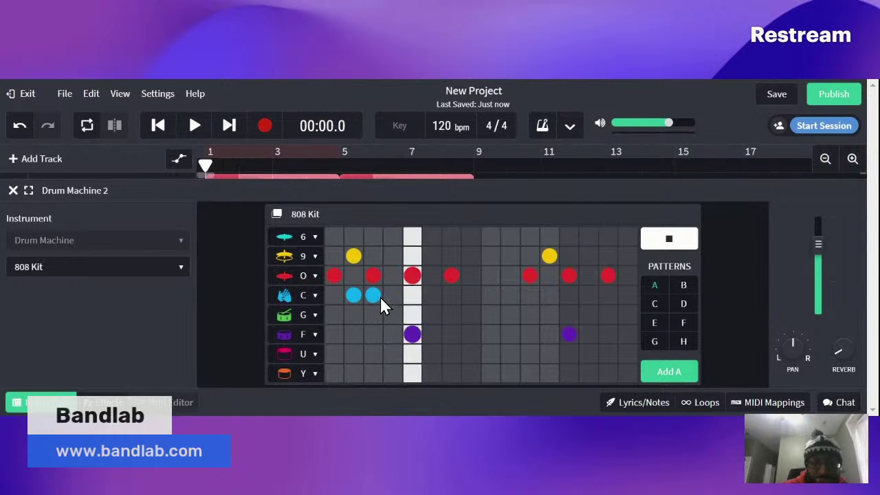
pyautogui.click(380, 296)
pyautogui.click(352, 295)
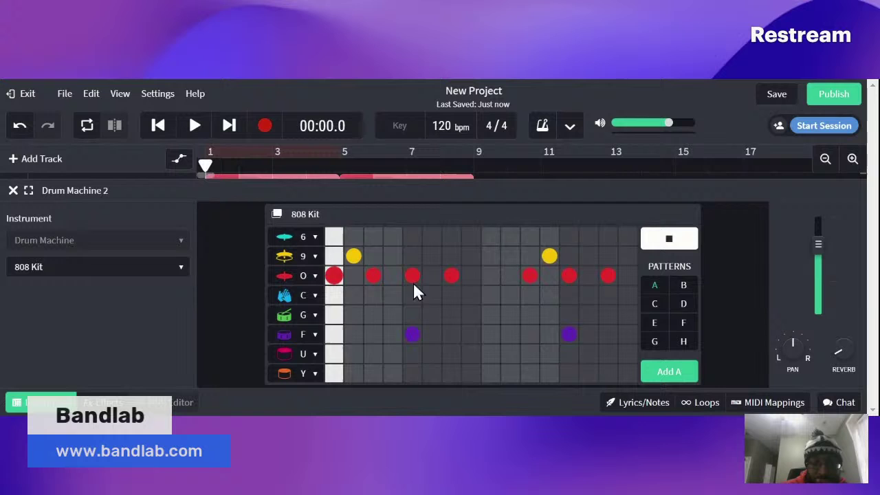
pyautogui.click(511, 296)
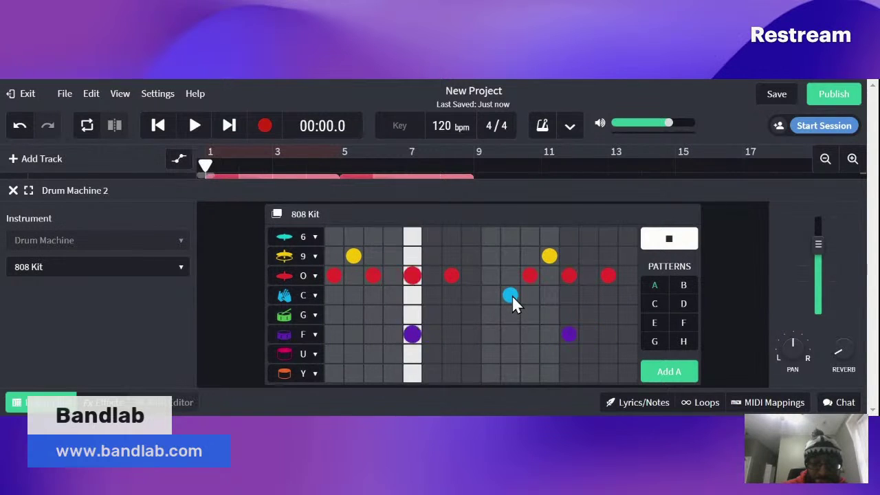
pyautogui.click(512, 295)
# Add clap hits on steps 7 and 11 and green snare-row hits on steps 1, 2, 3, 7, 9 and 10 of pattern A
pyautogui.click(452, 295)
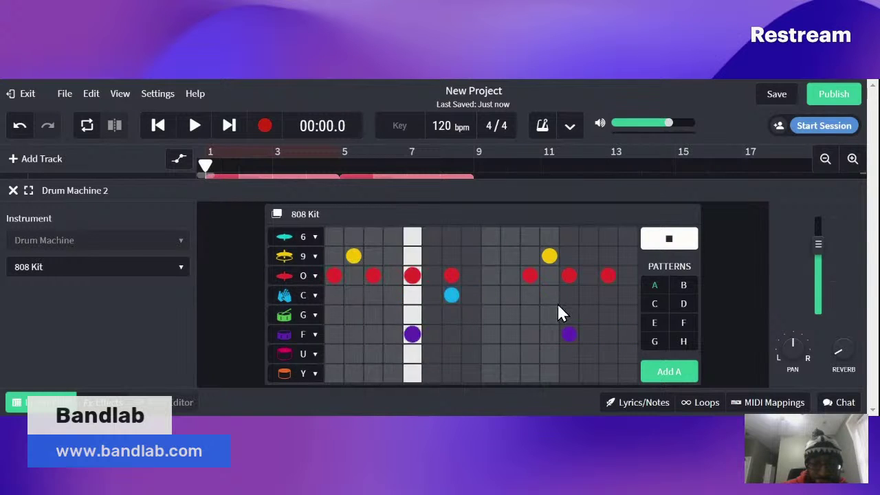
pyautogui.click(526, 293)
pyautogui.click(333, 315)
pyautogui.click(353, 315)
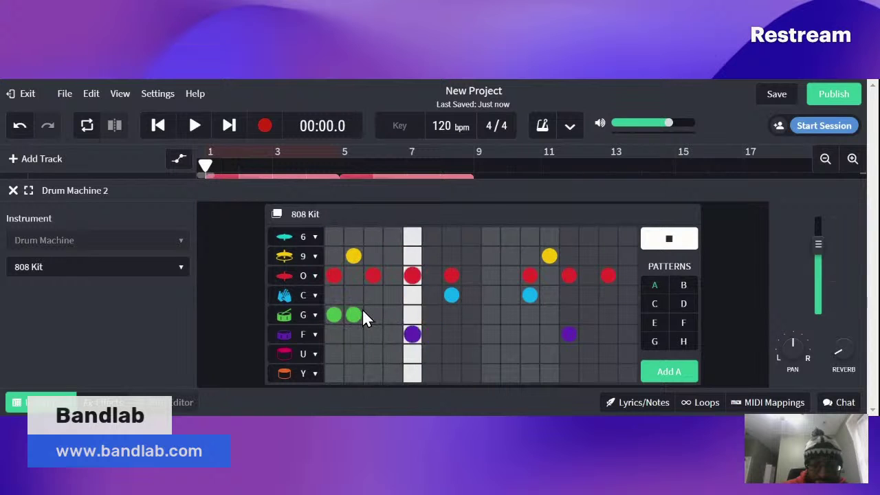
pyautogui.click(372, 315)
pyautogui.click(432, 315)
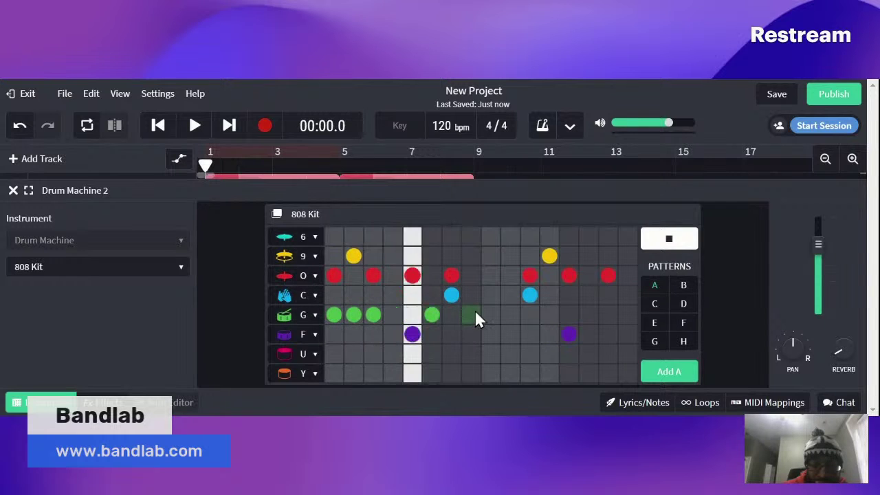
pyautogui.click(432, 315)
pyautogui.click(450, 316)
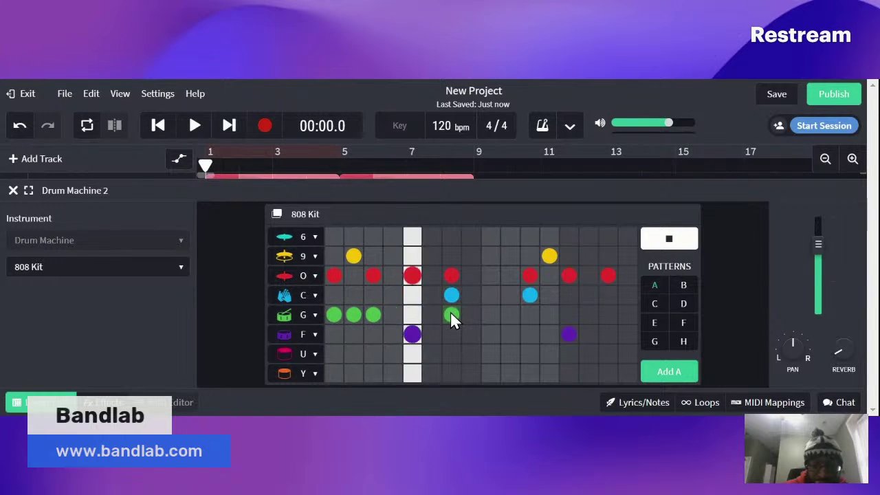
pyautogui.click(495, 316)
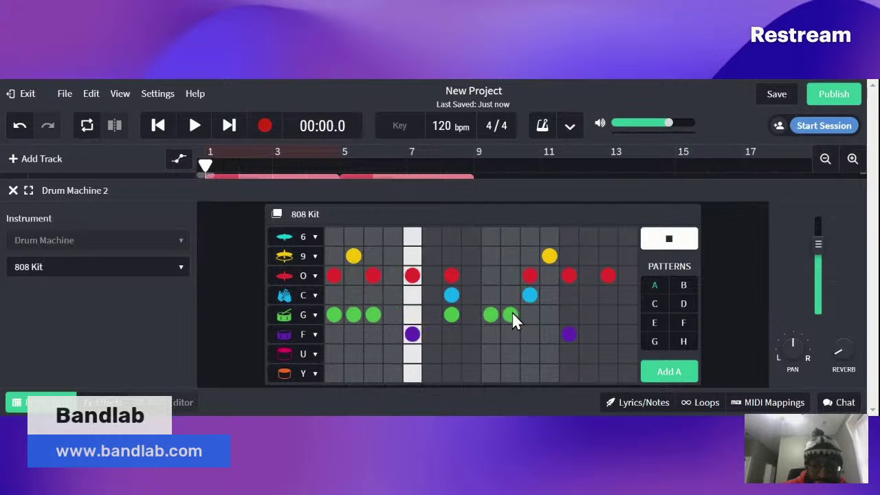
pyautogui.click(511, 316)
pyautogui.click(570, 316)
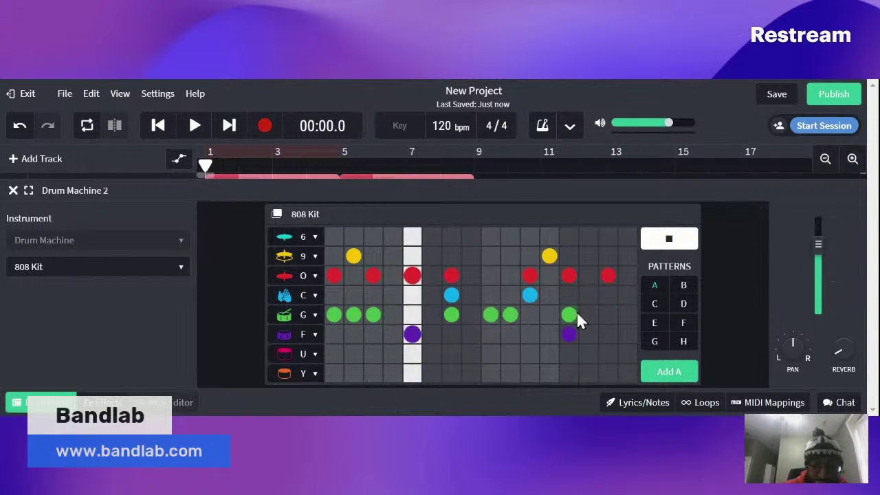
pyautogui.click(574, 313)
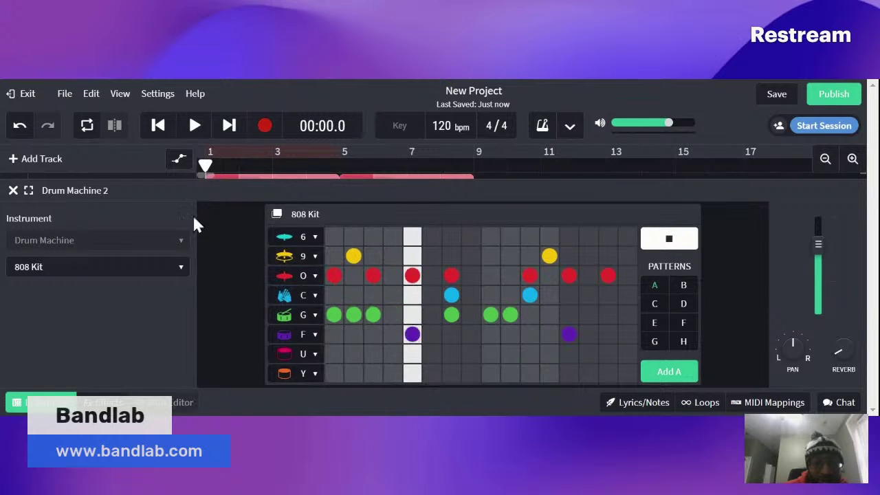
# Stop the pattern playback and open pattern A of the first Drum Machine track in the expanded instrument editor
pyautogui.click(670, 244)
pyautogui.click(27, 403)
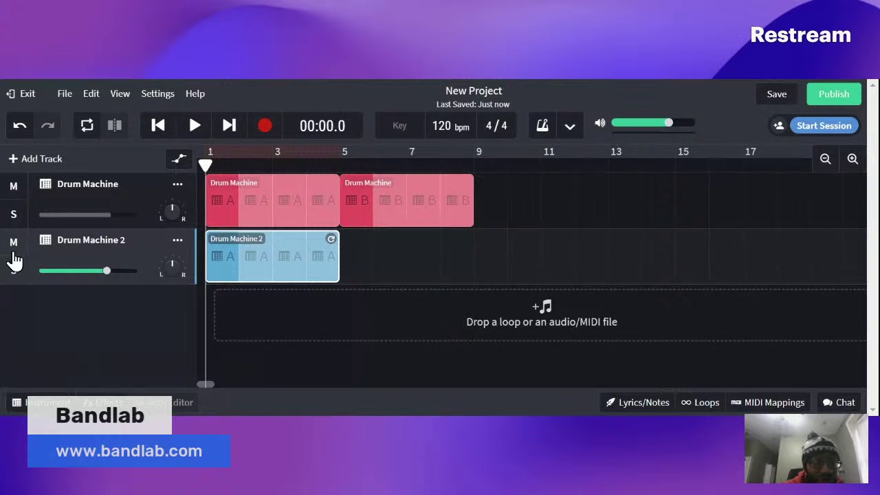
pyautogui.click(243, 206)
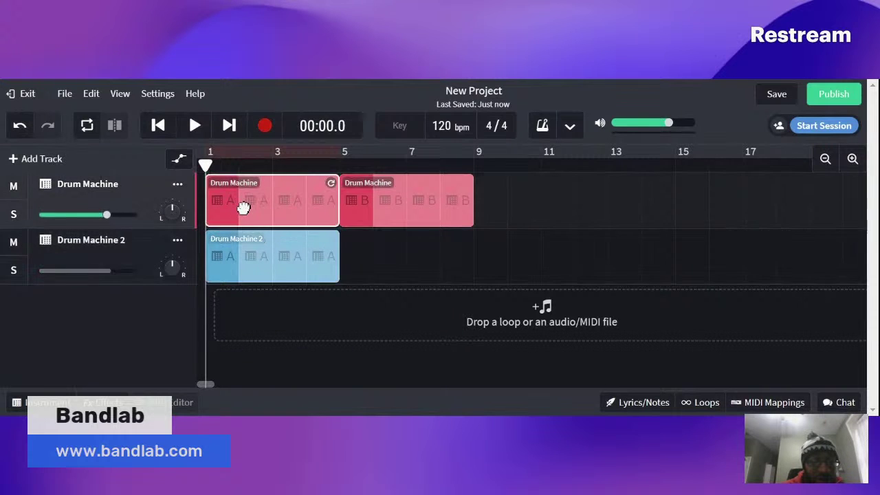
pyautogui.click(177, 187)
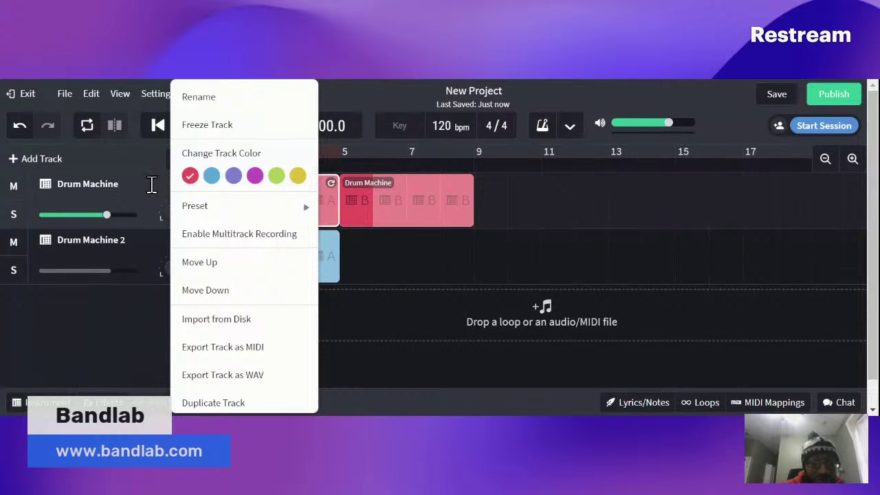
pyautogui.click(152, 186)
pyautogui.click(44, 192)
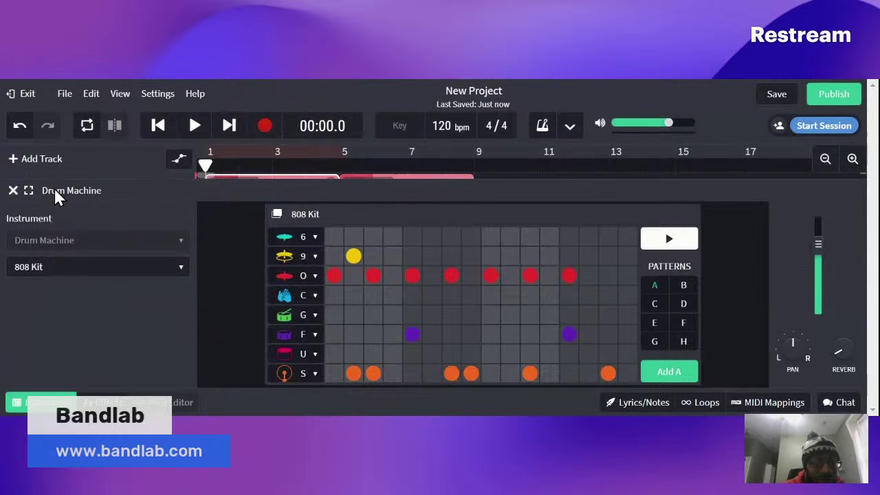
pyautogui.click(29, 193)
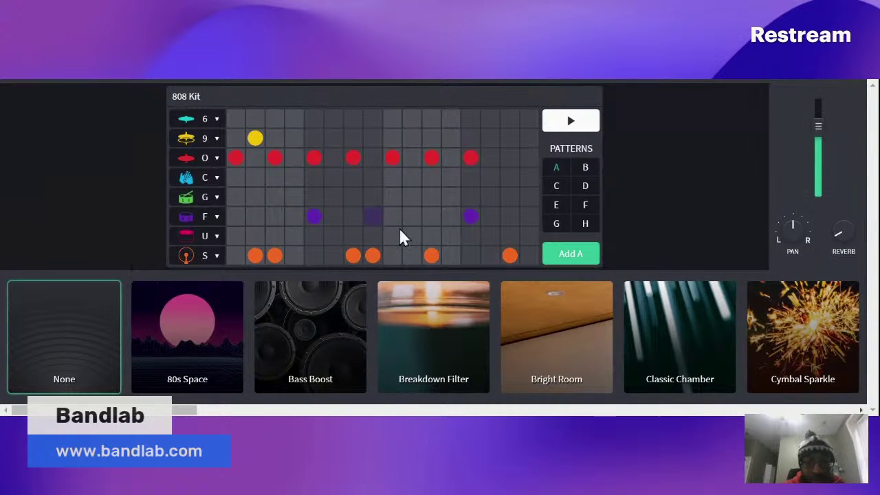
# Try the 80s Space effect preset on the Drum Machine track, reset it to None, and browse the other presets
pyautogui.click(232, 354)
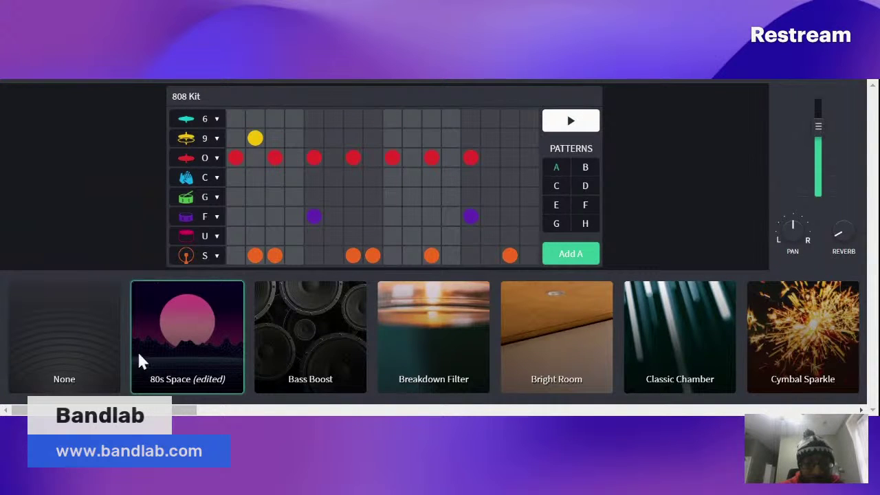
pyautogui.click(74, 352)
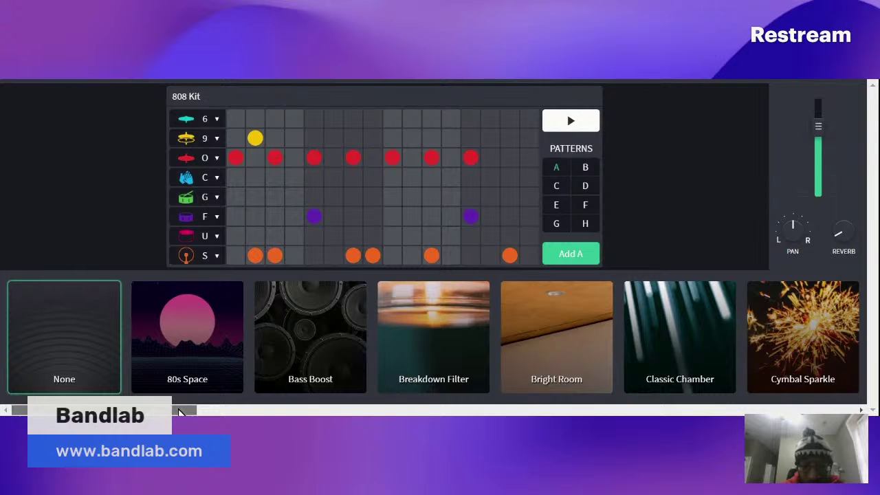
pyautogui.moveTo(178, 412); pyautogui.dragTo(838, 411)
pyautogui.hscroll(-15, 636, 378)
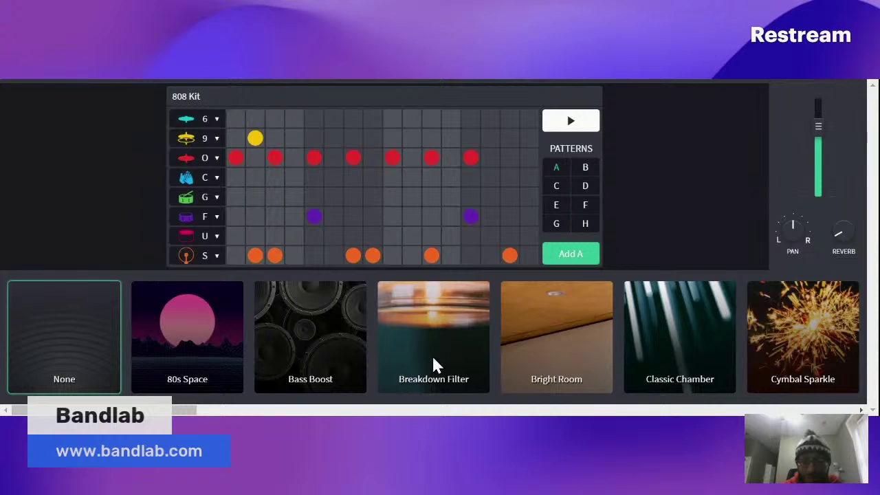
# Play pattern A while auditioning the 80s Space, Bass Boost, Breakdown Filter and Bright Room effect presets, and stop playback
pyautogui.click(584, 119)
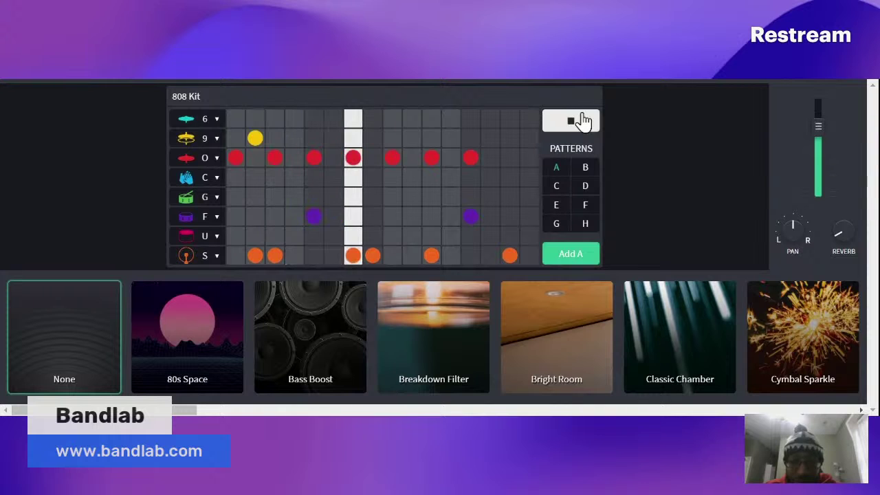
pyautogui.click(177, 354)
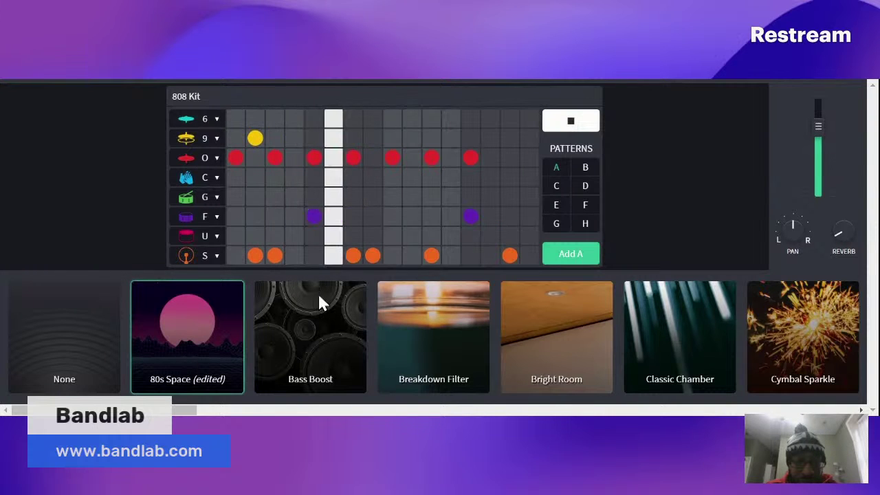
pyautogui.click(326, 362)
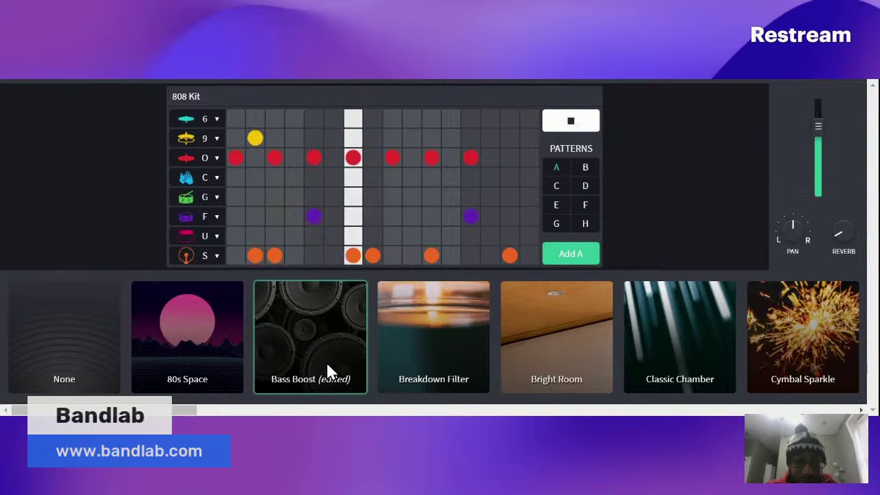
pyautogui.click(391, 362)
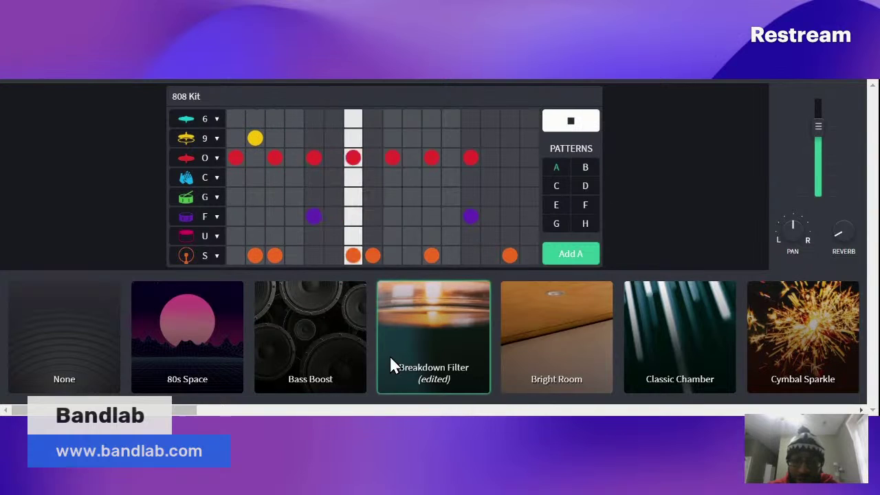
pyautogui.click(544, 336)
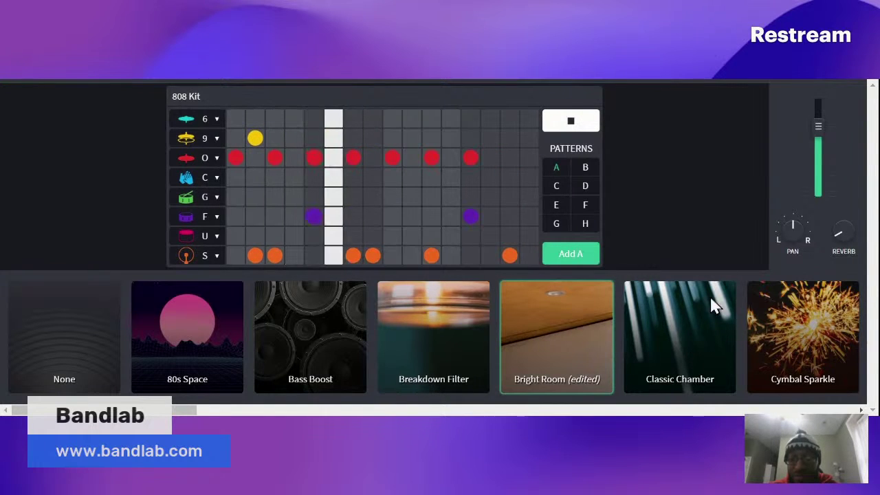
pyautogui.click(573, 122)
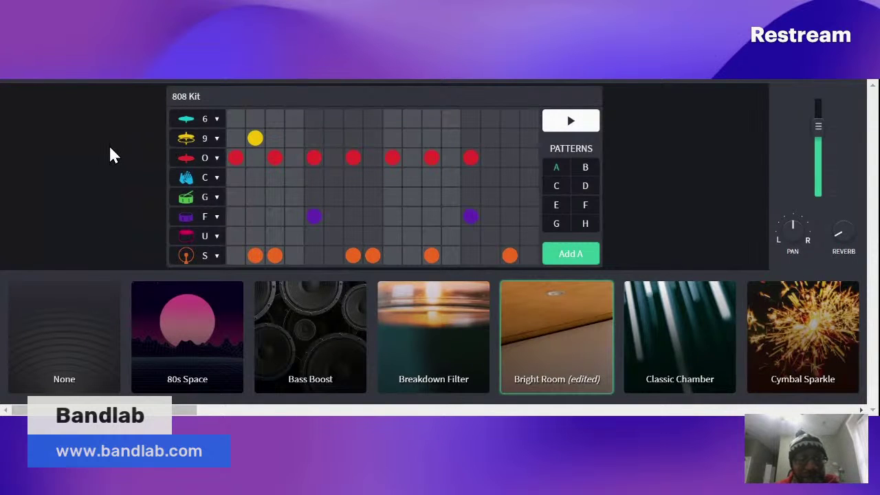
# Try the Classic Chamber, Cymbal Sparkle and Tight Dynamics effect presets on the Drum Machine track
pyautogui.click(650, 332)
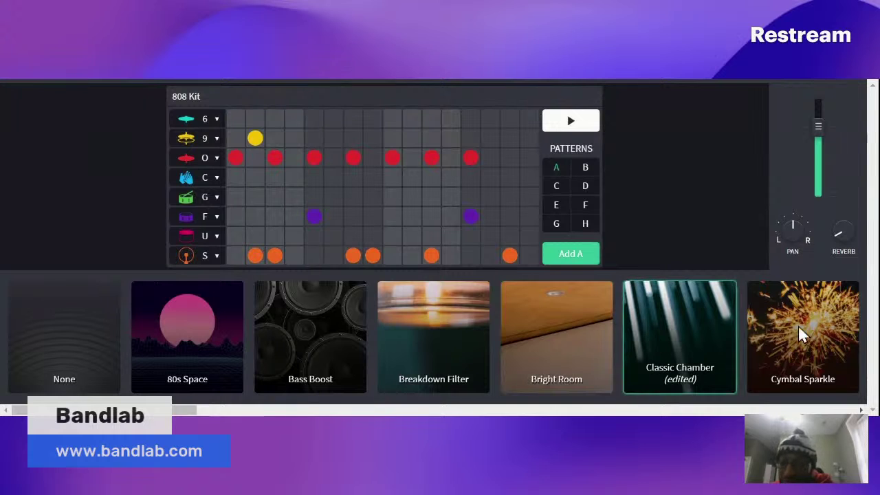
pyautogui.click(804, 328)
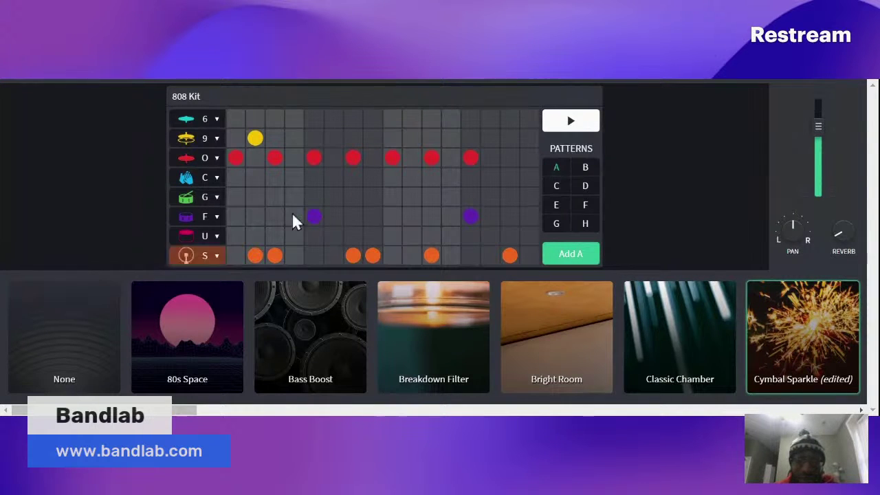
pyautogui.hscroll(3, 806, 316)
pyautogui.hscroll(5, 808, 308)
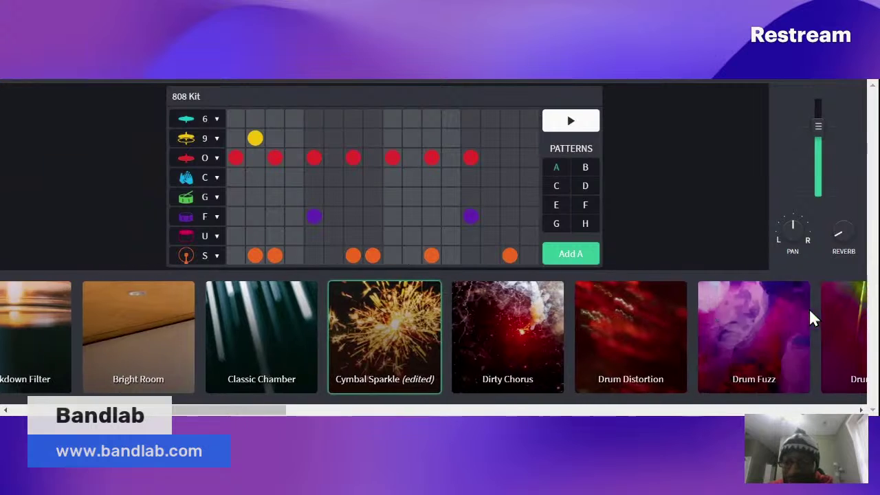
pyautogui.hscroll(10, 435, 337)
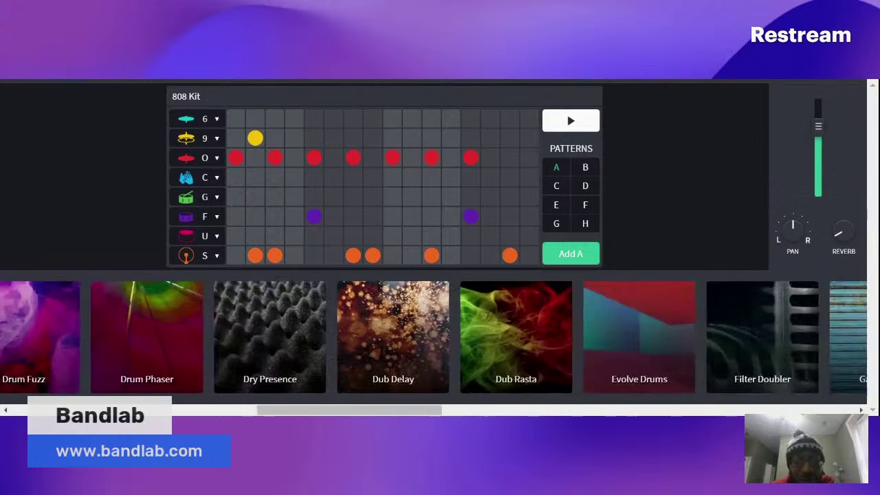
pyautogui.hscroll(10, 435, 337)
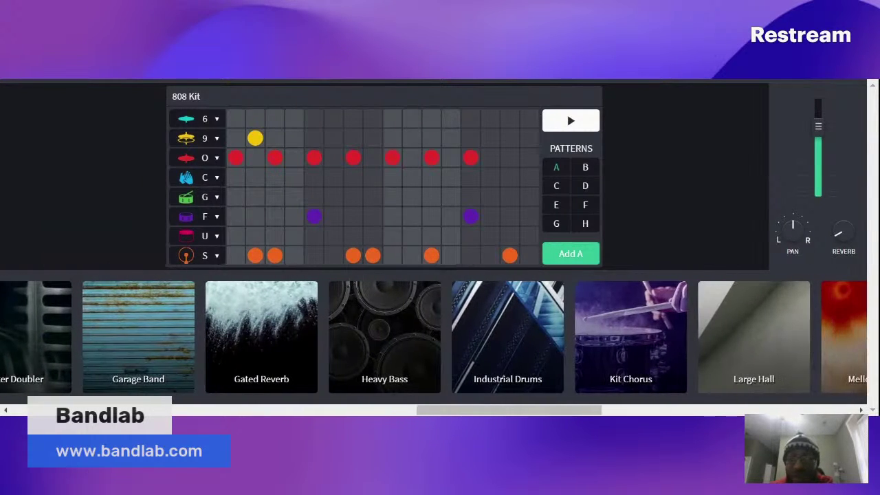
pyautogui.hscroll(2, 435, 336)
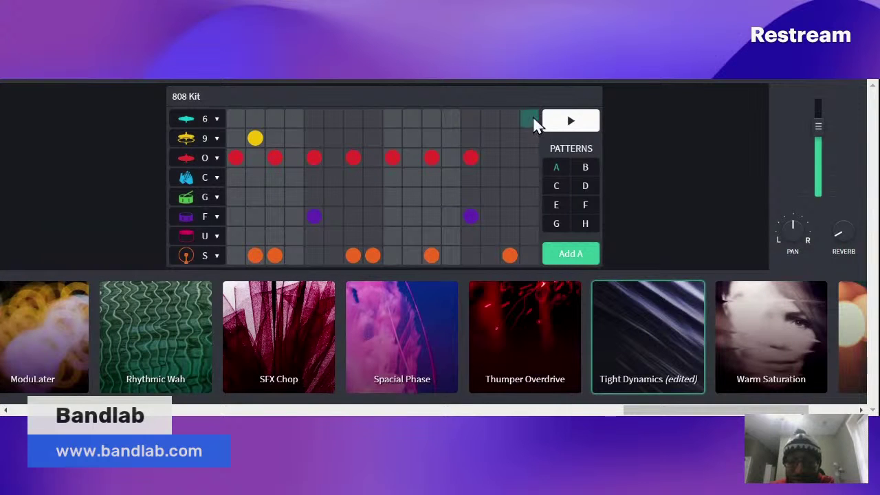
# Play pattern A while auditioning the SFX Chop, Heavy Bass, Garage Band and Filter Doubler effect presets
pyautogui.click(565, 122)
pyautogui.click(255, 341)
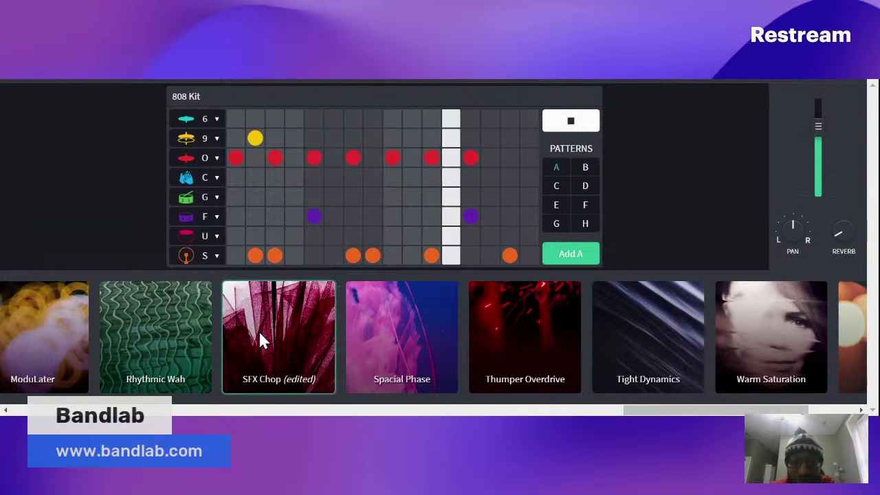
pyautogui.hscroll(-10, 258, 337)
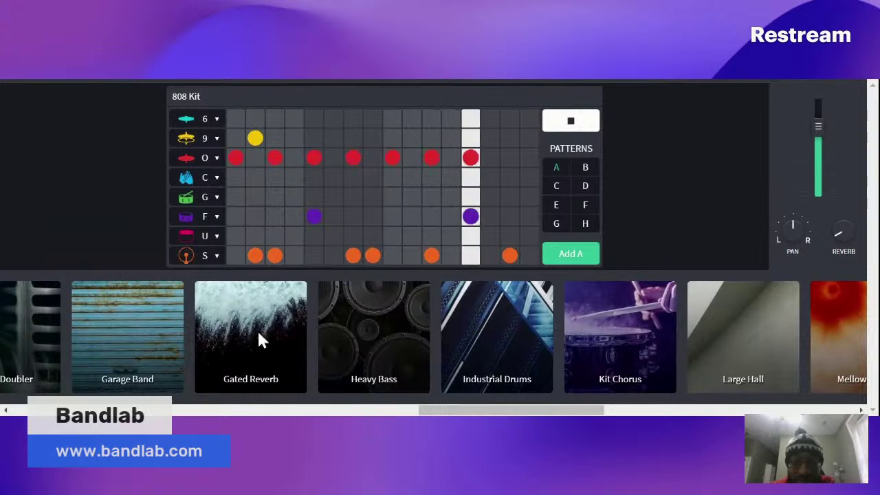
pyautogui.click(398, 351)
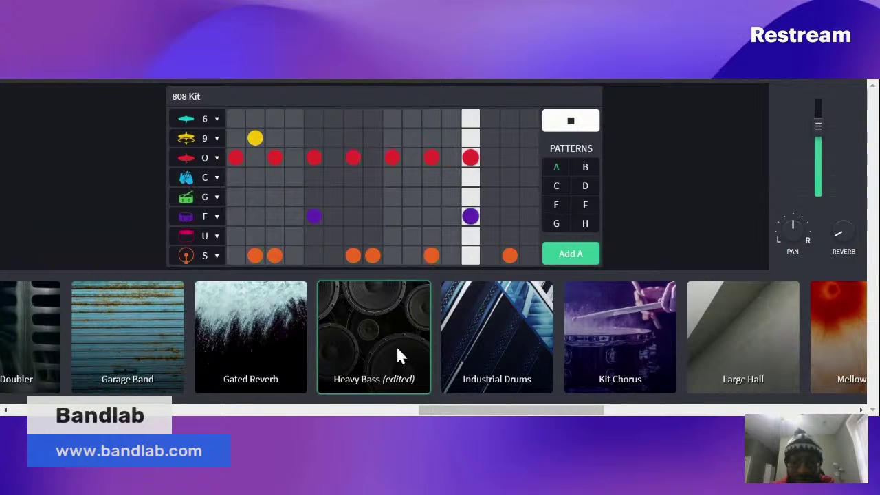
pyautogui.hscroll(-5, 397, 348)
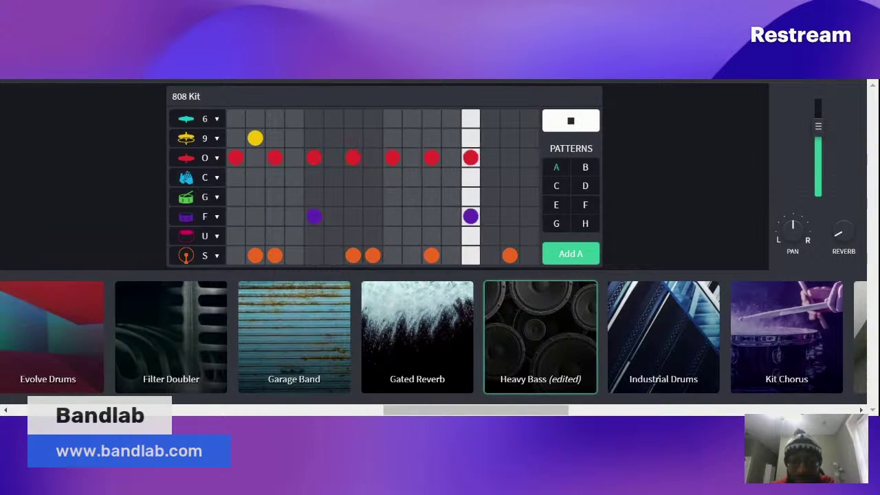
pyautogui.click(305, 359)
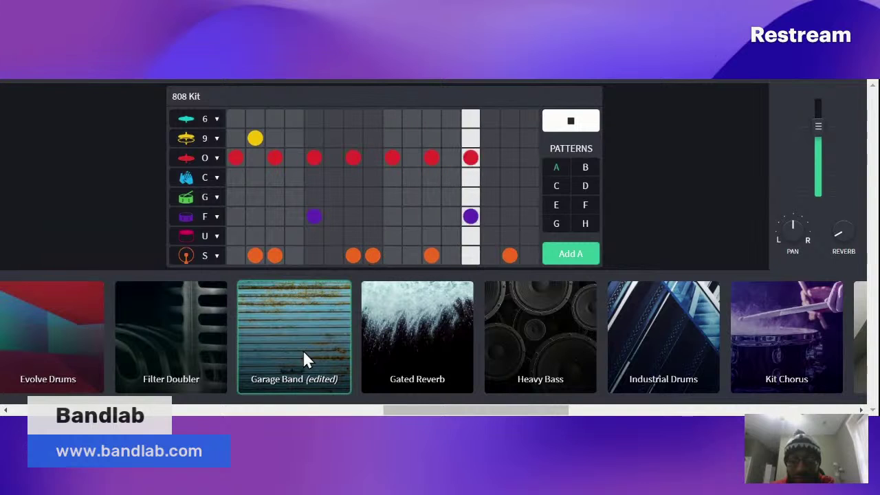
pyautogui.click(174, 320)
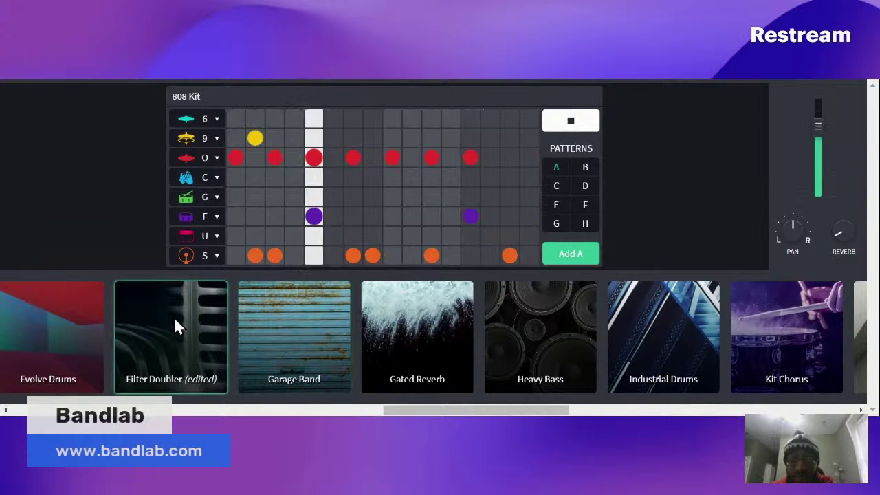
# Return to the Garage Band effect preset, and audition Dub Rasta and Evolve Drums on the playing pattern
pyautogui.click(297, 318)
pyautogui.hscroll(-3, 298, 318)
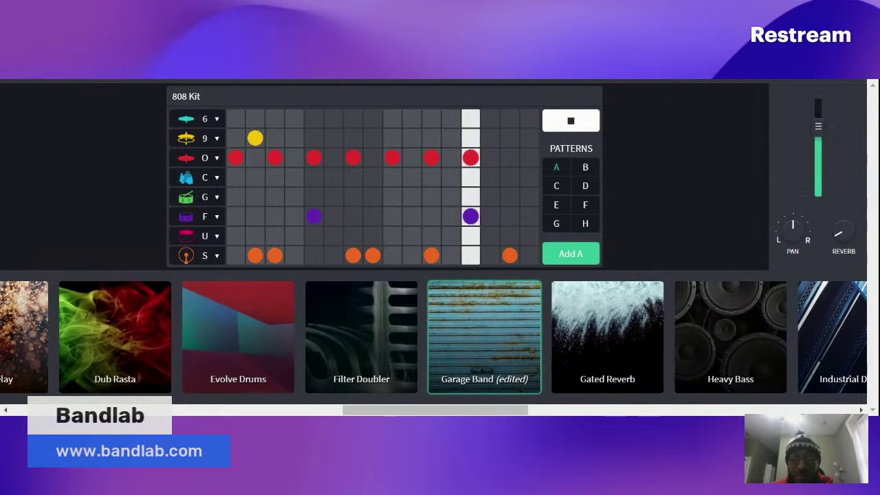
pyautogui.hscroll(-3, 237, 327)
pyautogui.click(236, 334)
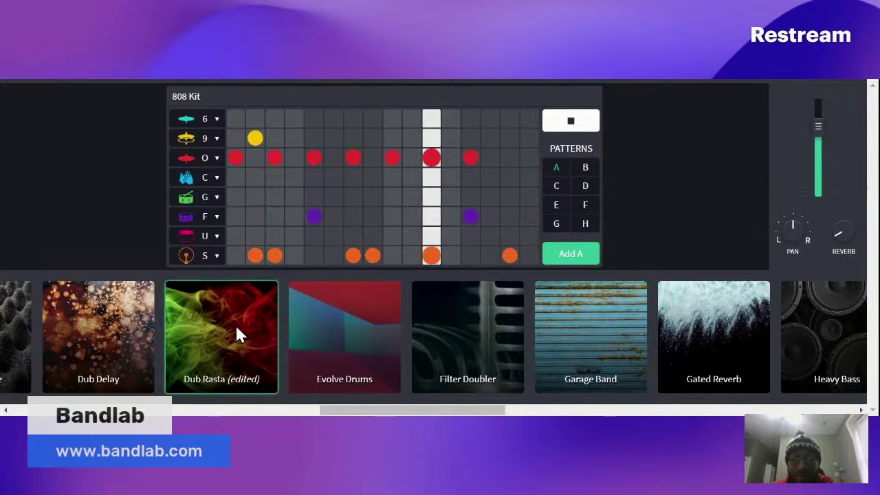
pyautogui.click(361, 337)
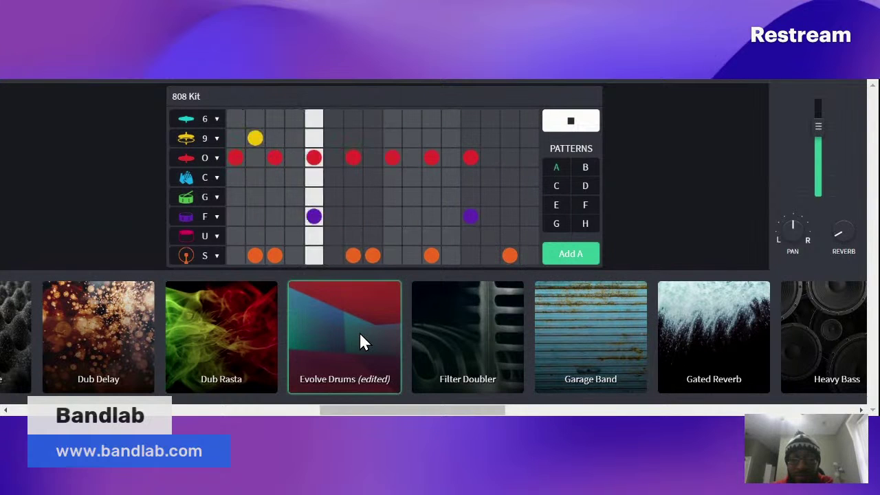
# Apply the Garage Band effect preset to the Drum Machine track, stop the pattern playback and close the instrument editor
pyautogui.click(615, 340)
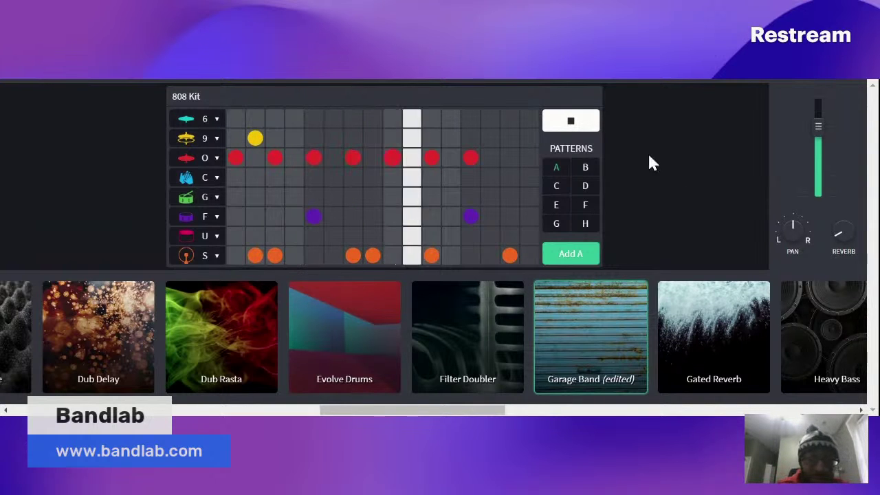
pyautogui.click(581, 122)
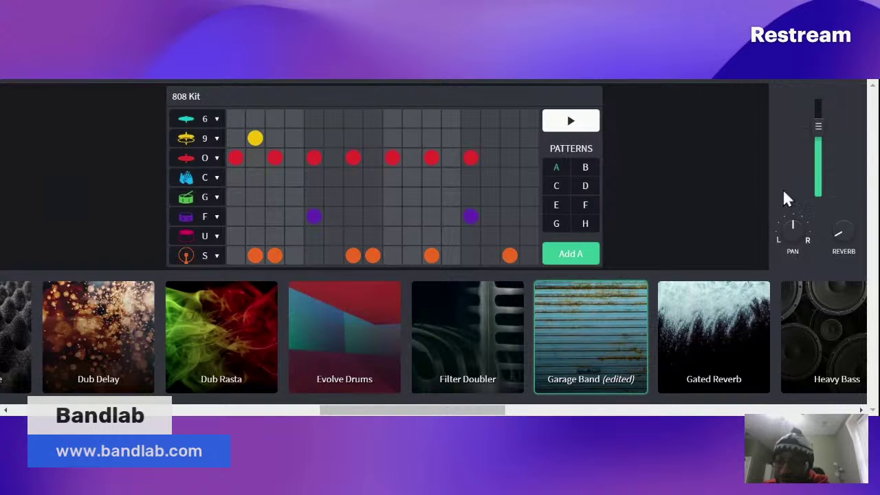
pyautogui.moveTo(823, 141)
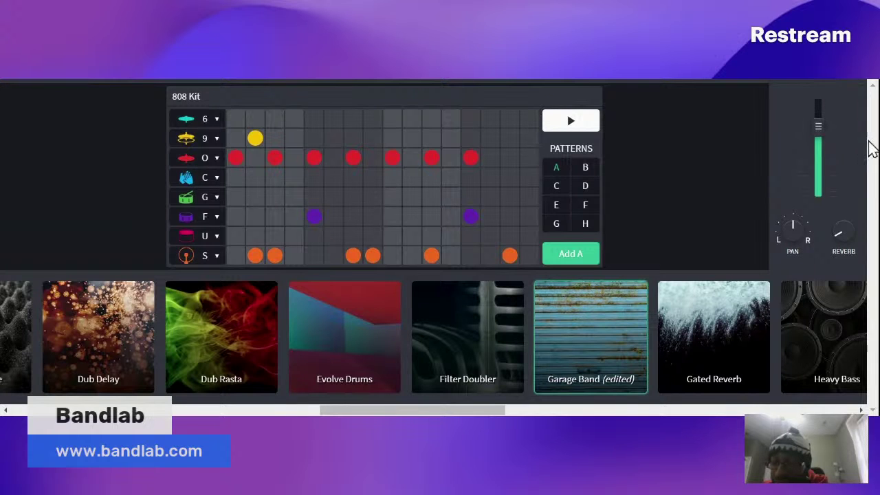
pyautogui.scroll(1, 871, 144)
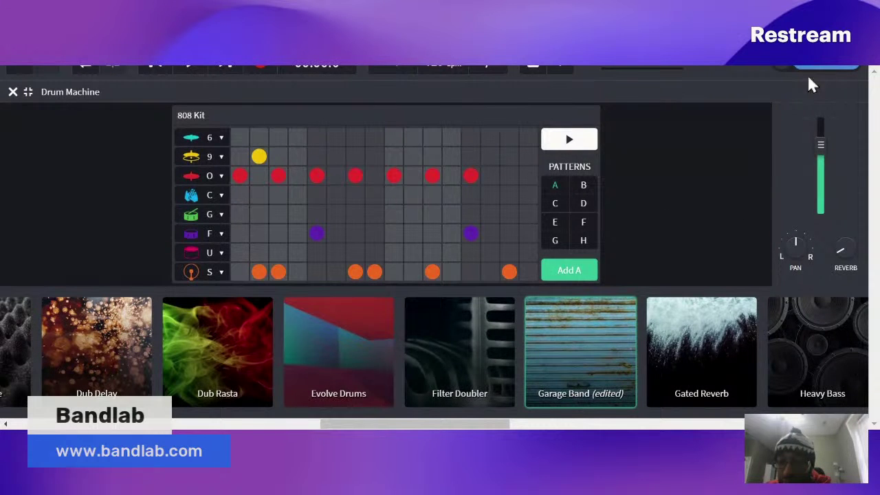
pyautogui.click(13, 92)
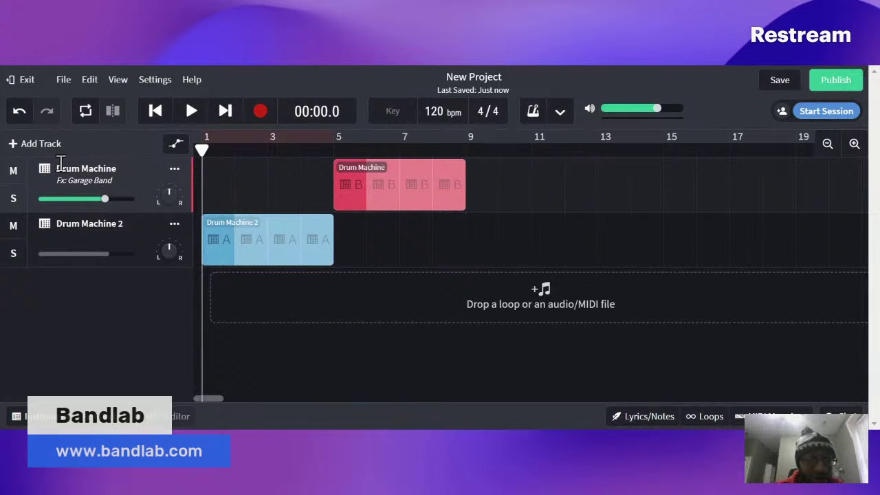
# Add a new Instruments track below the two Drum Machine tracks and open its virtual instrument keyboard
pyautogui.hscroll(2, 99, 161)
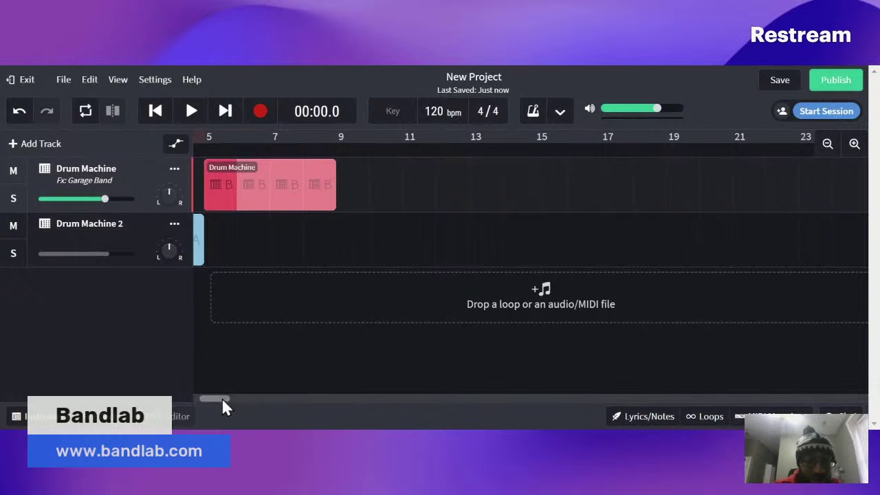
pyautogui.moveTo(222, 398); pyautogui.dragTo(171, 407)
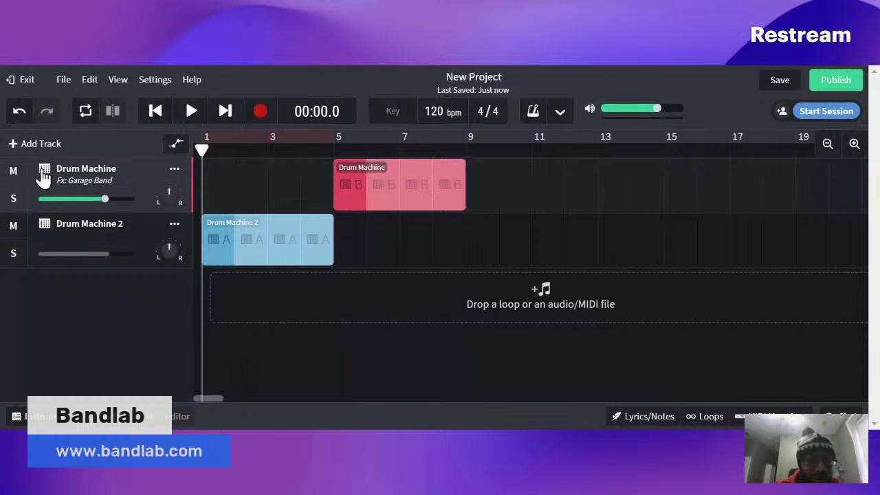
pyautogui.click(12, 152)
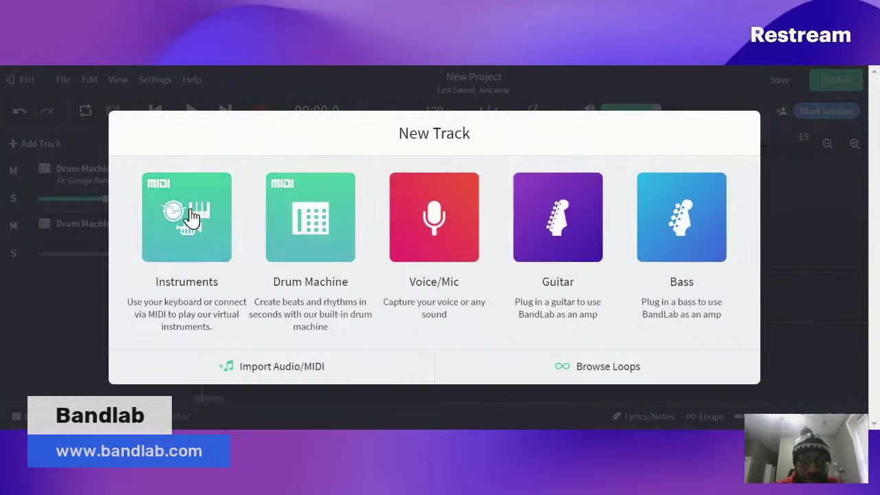
pyautogui.click(189, 217)
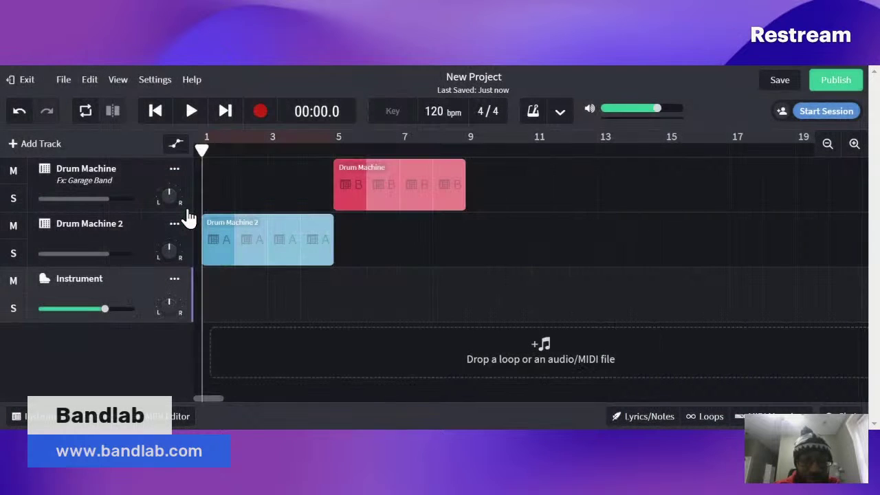
pyautogui.click(175, 282)
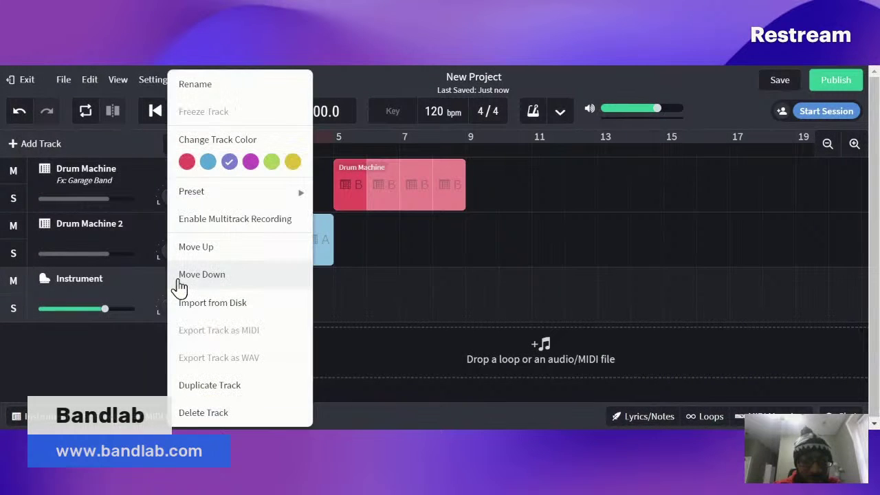
pyautogui.click(96, 277)
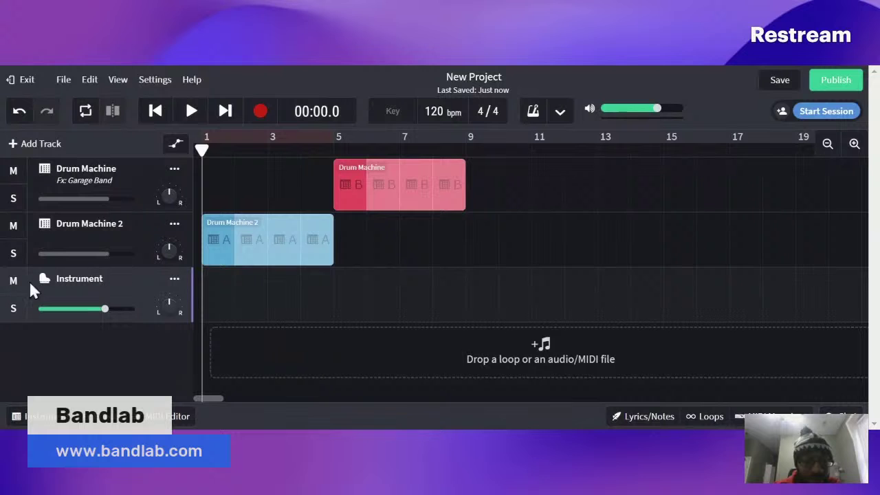
pyautogui.click(29, 282)
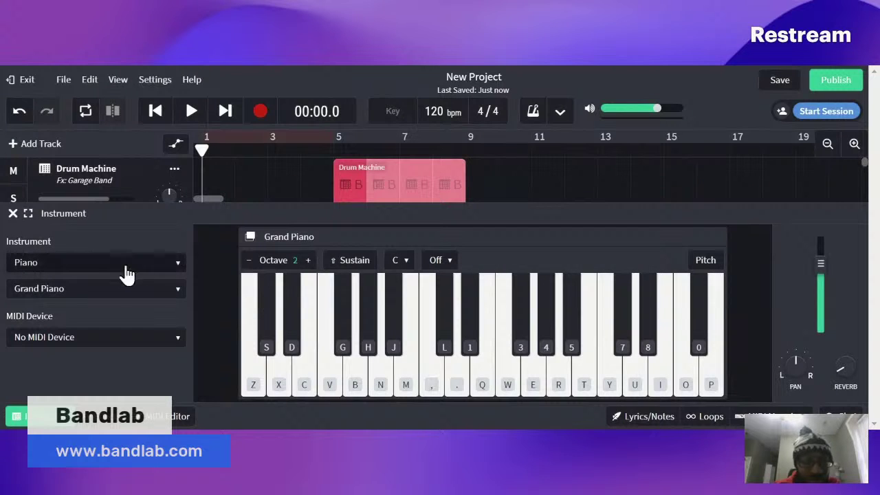
# Set the new track's instrument category to Bass
pyautogui.click(158, 266)
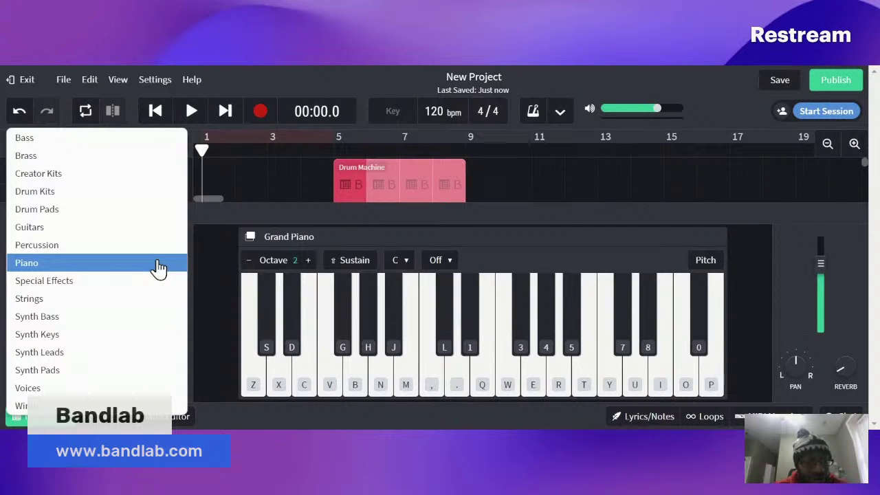
pyautogui.click(218, 242)
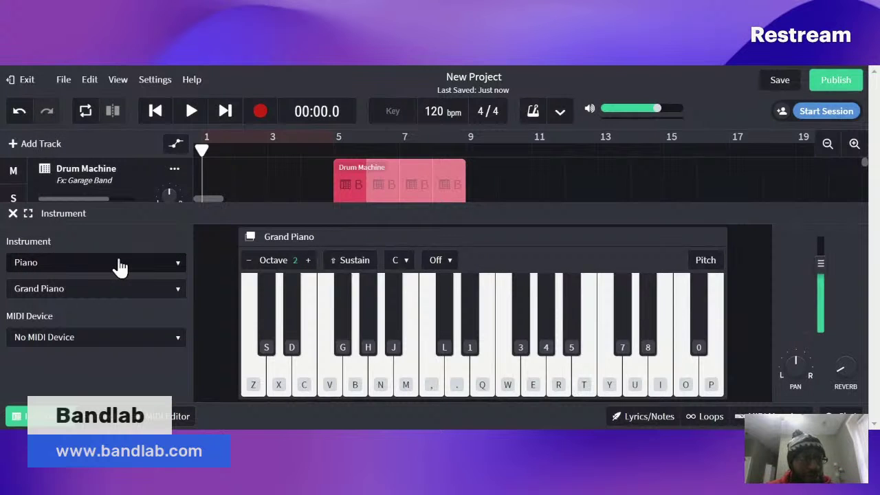
pyautogui.click(120, 268)
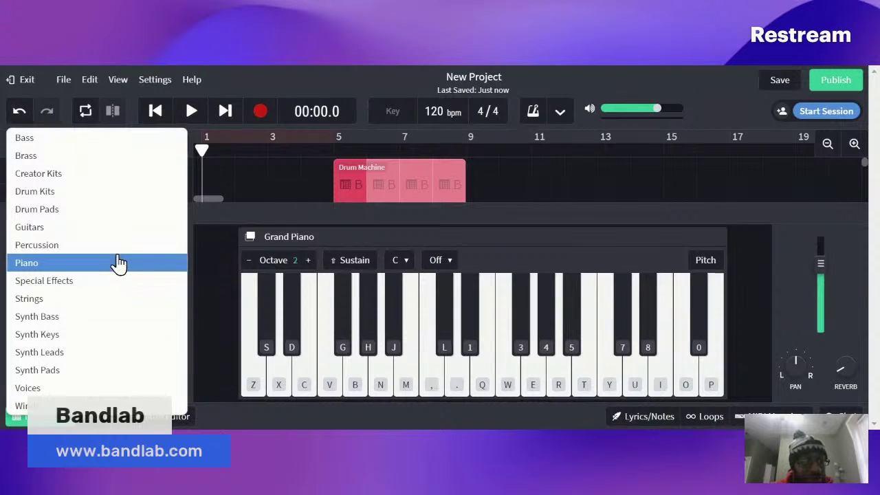
pyautogui.click(55, 139)
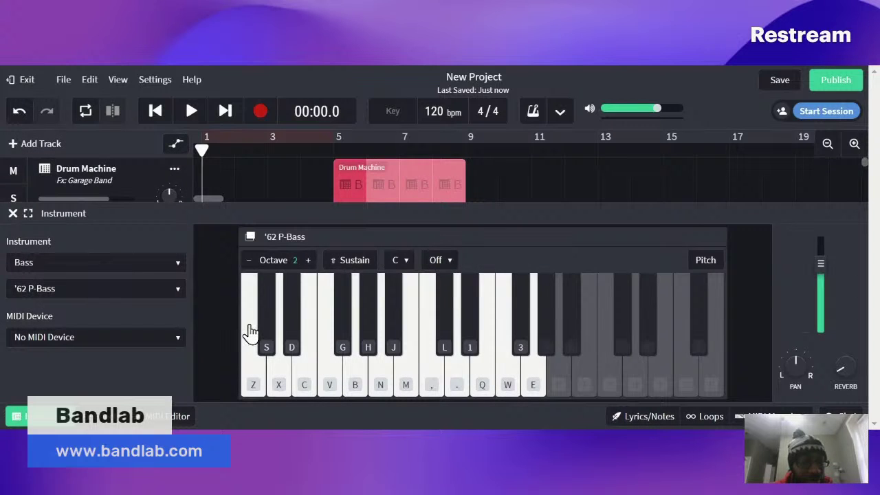
# Play a series of test notes on the virtual keyboard to audition the '62 P-Bass sound
pyautogui.press('z')
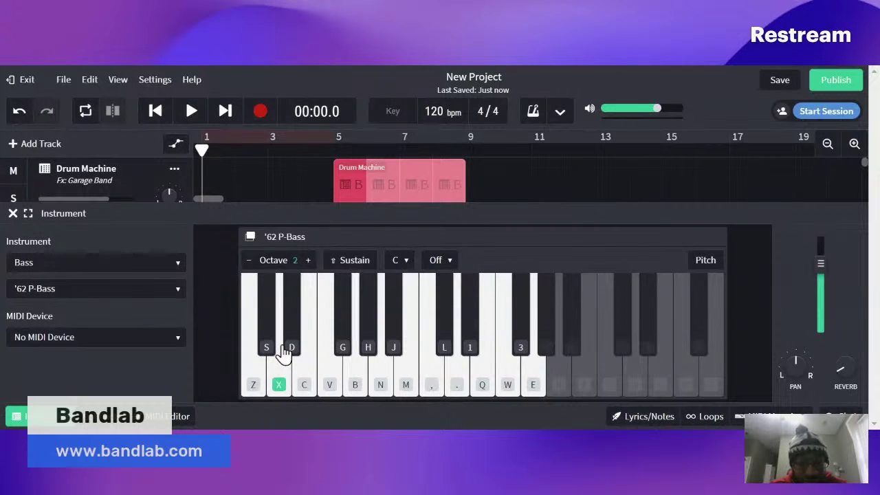
pyautogui.click(282, 350)
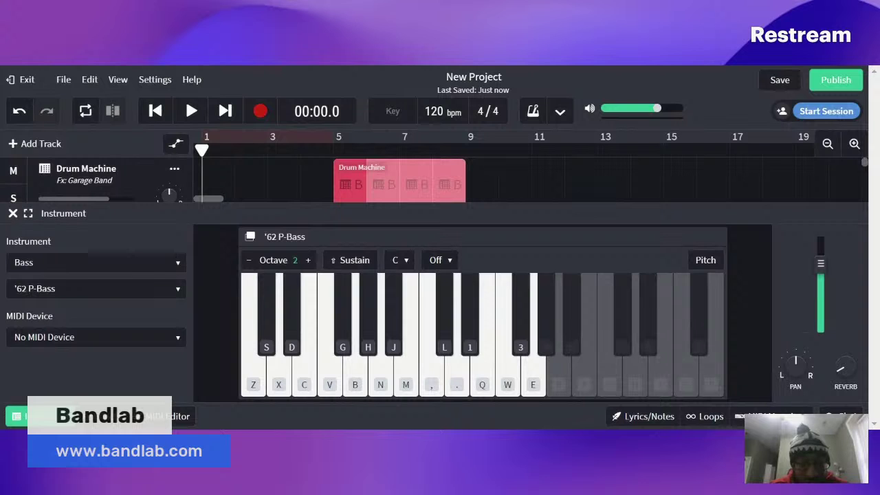
pyautogui.press('x')
pyautogui.press(',')
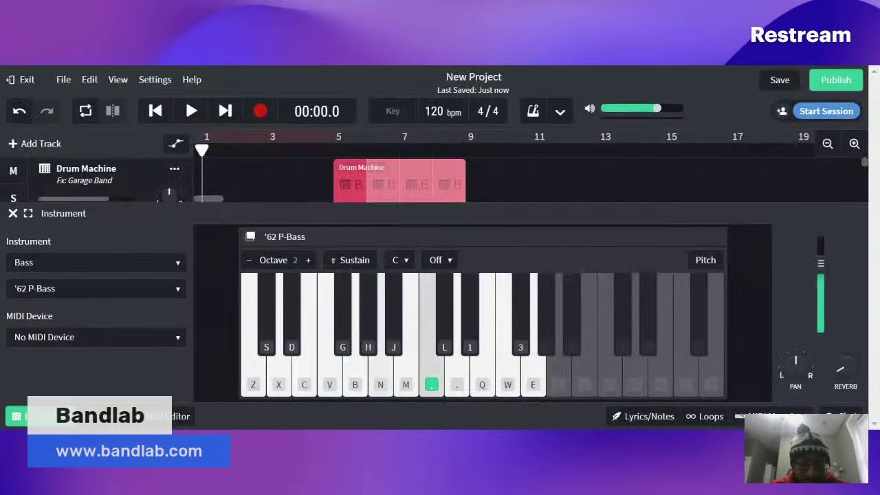
pyautogui.press('x')
pyautogui.press('n')
pyautogui.press('c')
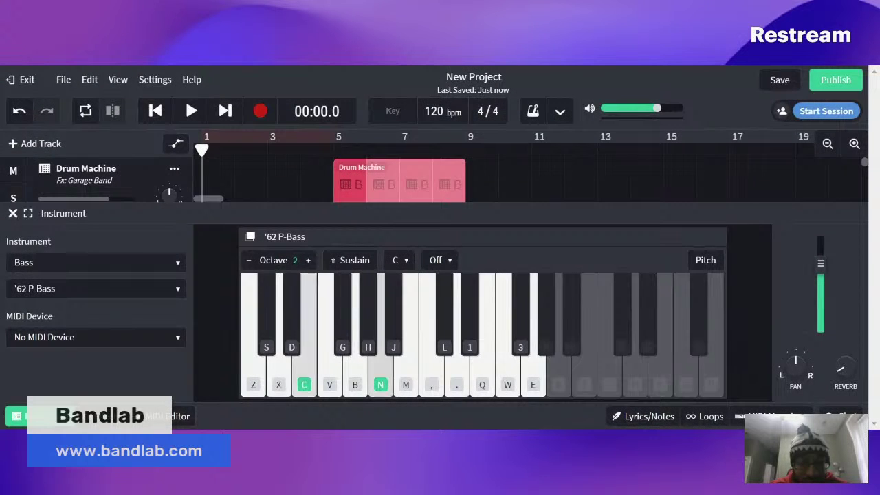
pyautogui.press('e')
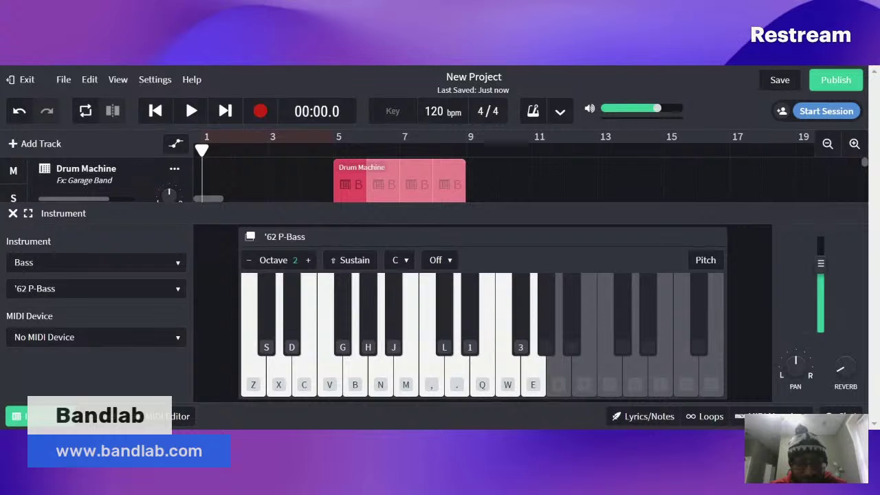
pyautogui.press('s')
pyautogui.press('d')
pyautogui.press('x')
pyautogui.press('c')
pyautogui.press('m')
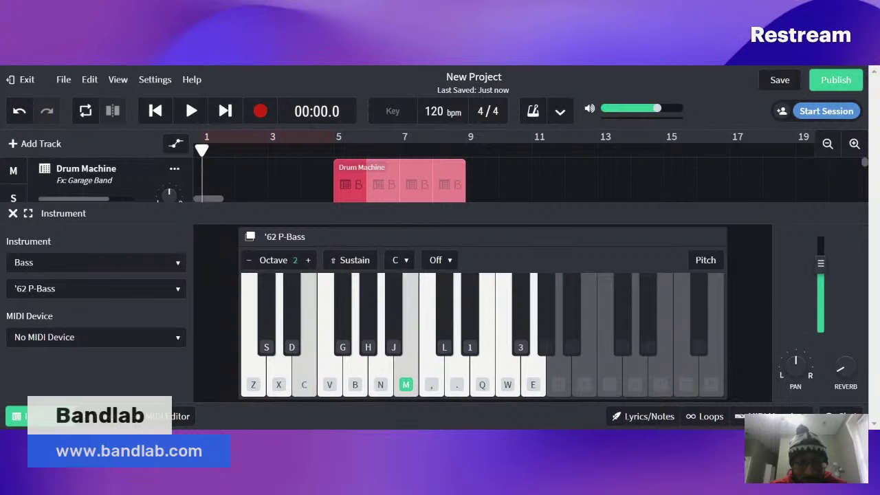
pyautogui.press(',')
pyautogui.press('v')
pyautogui.press('s')
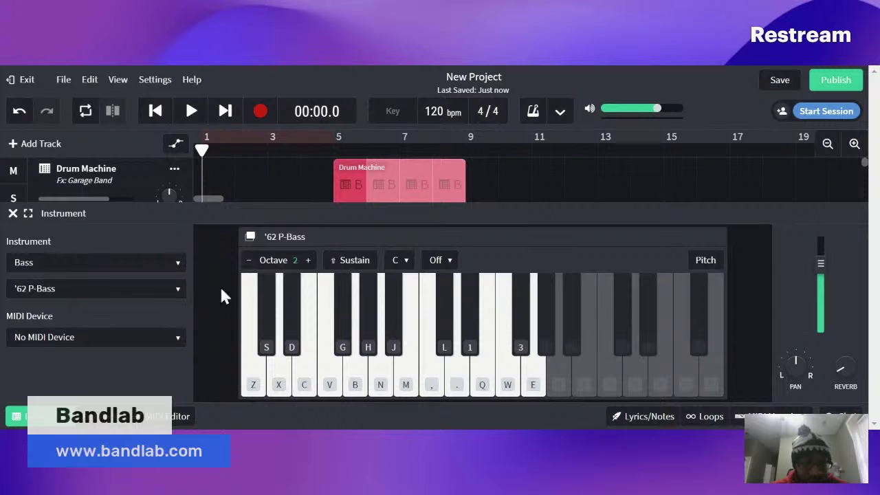
pyautogui.press('s')
# Change the Bass instrument's sound to Dub Bass
pyautogui.click(172, 289)
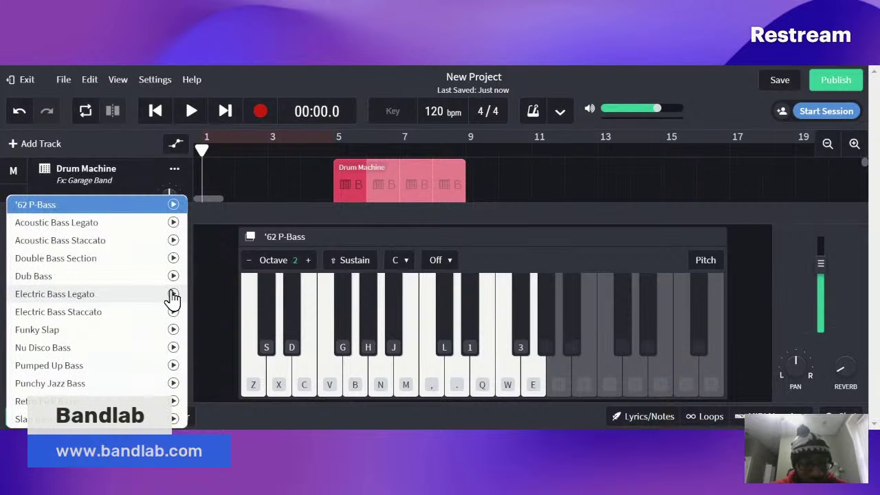
pyautogui.click(207, 299)
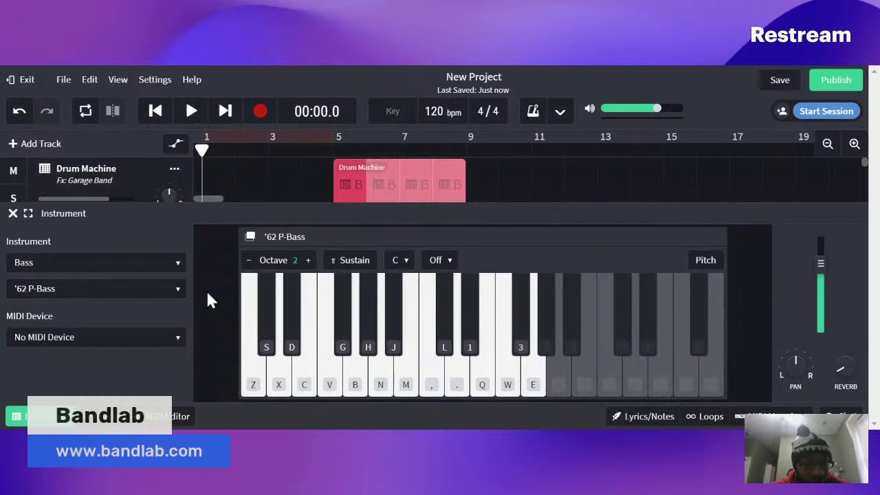
pyautogui.click(171, 292)
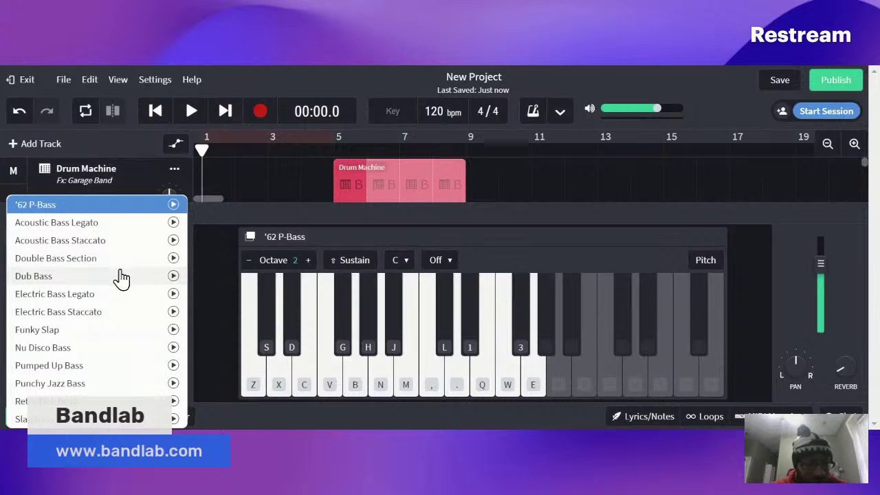
pyautogui.click(42, 275)
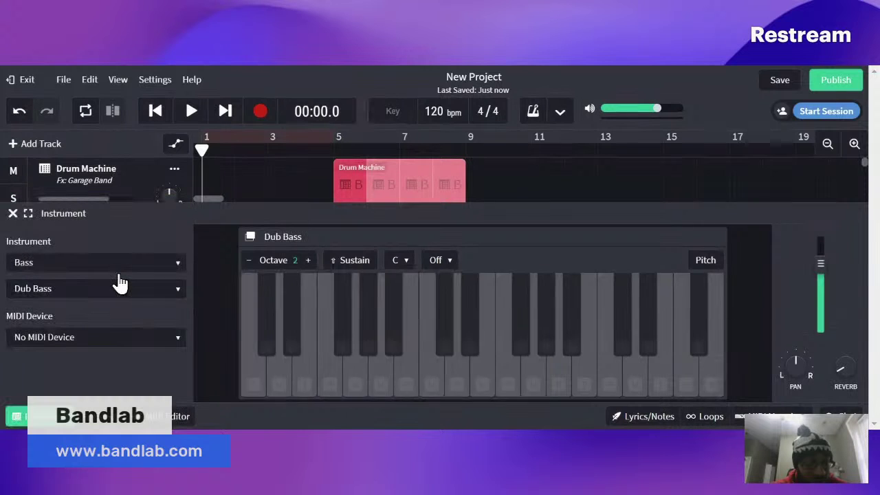
# Play a long run of test notes on the virtual keyboard to audition the Dub Bass sound
pyautogui.press('z')
pyautogui.press('x')
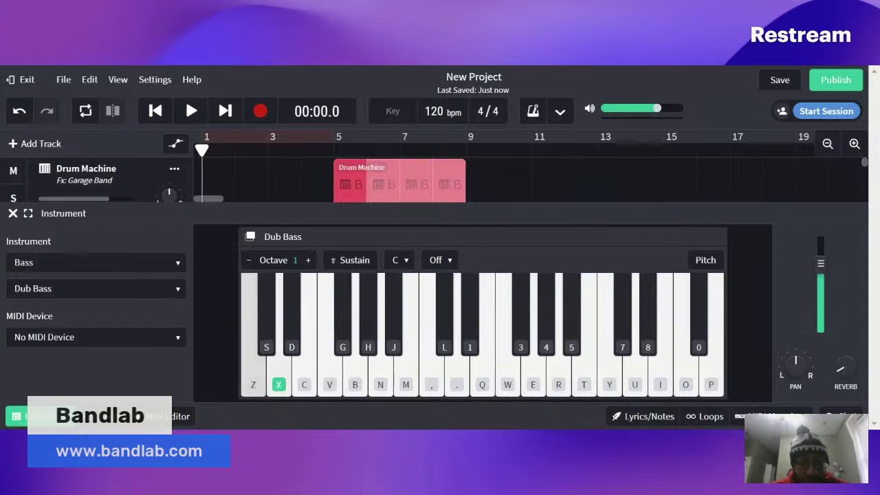
pyautogui.press('b')
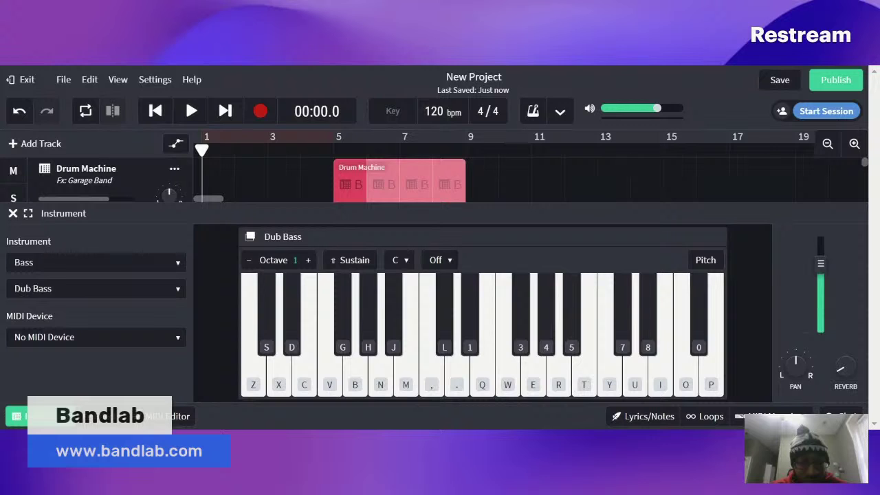
pyautogui.press('x')
pyautogui.press('n')
pyautogui.press('c')
pyautogui.press('.')
pyautogui.press('z')
pyautogui.press('n')
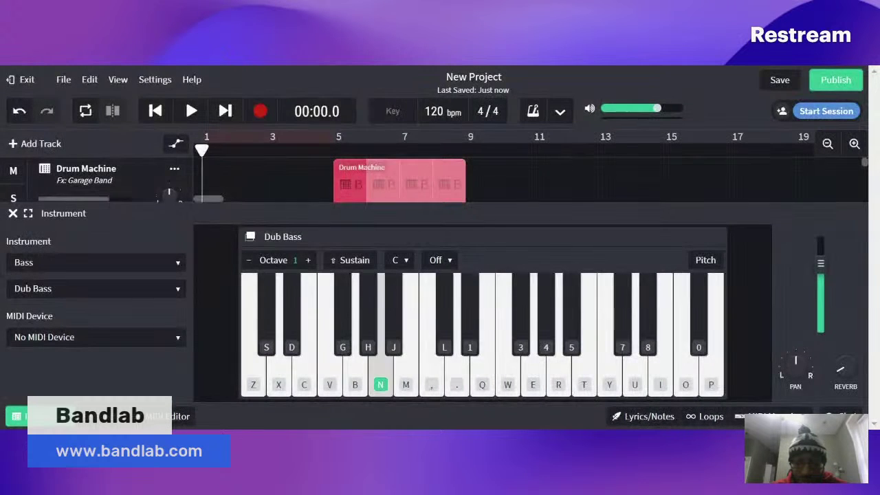
pyautogui.press('x')
pyautogui.press('c')
pyautogui.press('v')
pyautogui.press('q')
pyautogui.press('v')
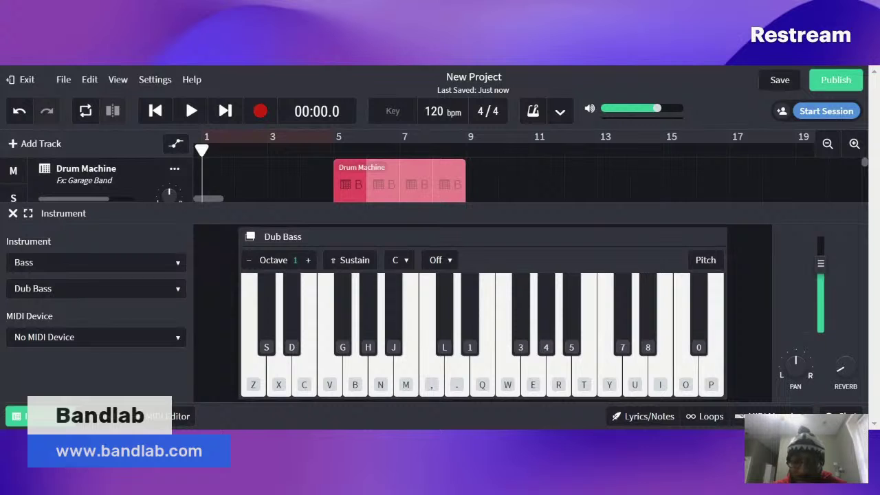
pyautogui.press('z')
pyautogui.press('m')
pyautogui.press(',')
pyautogui.press('z')
pyautogui.press('n')
pyautogui.press('m')
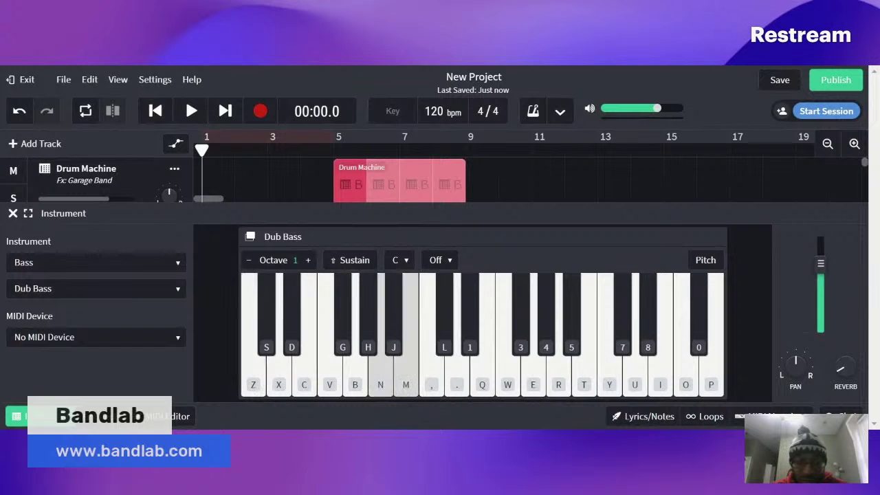
pyautogui.press('m')
pyautogui.press('z')
pyautogui.press('x')
pyautogui.press('m')
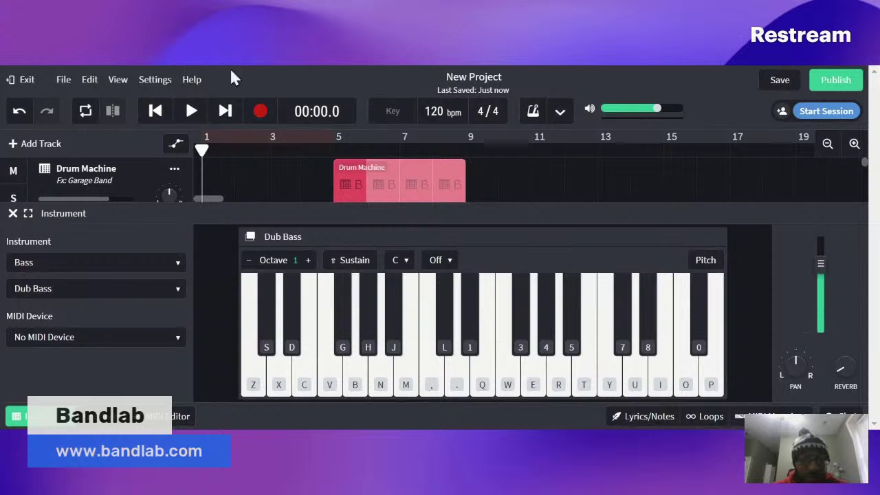
# Switch the bass sound to Electric Bass Legato and play a short series of test notes with it
pyautogui.click(162, 289)
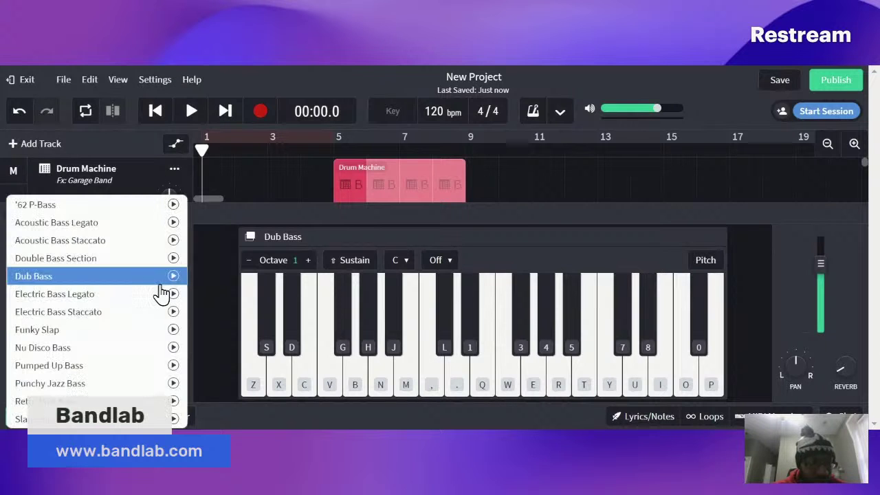
pyautogui.click(106, 296)
pyautogui.press('z')
pyautogui.press('n')
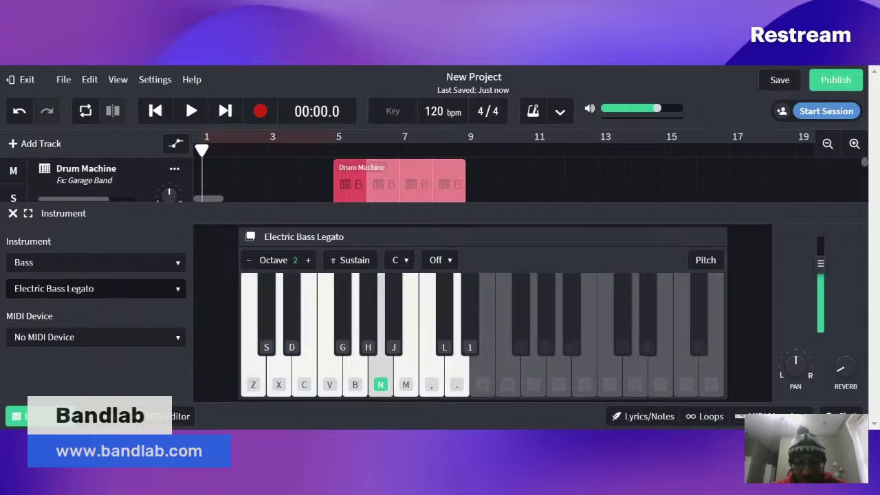
pyautogui.press('x')
pyautogui.press(',')
pyautogui.press('n')
pyautogui.press('x')
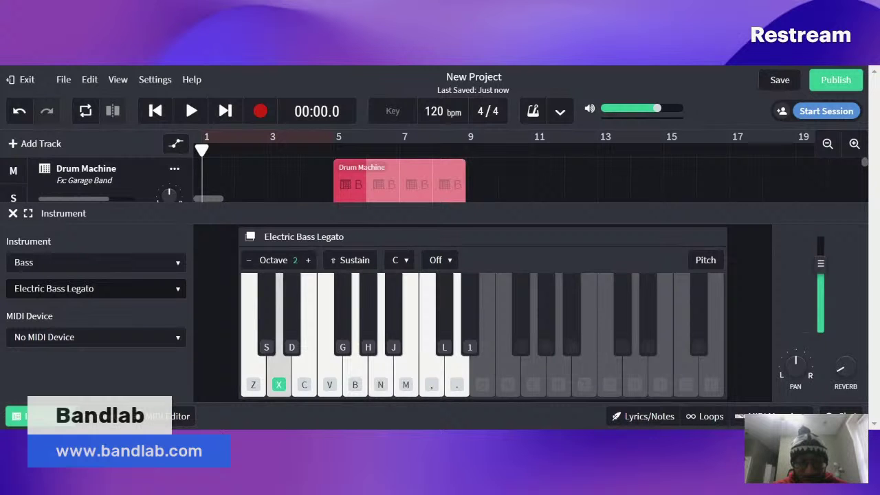
pyautogui.press('n')
pyautogui.press('c')
# Switch the bass sound to Funky Slap and audition it with several notes on the virtual keyboard
pyautogui.click(107, 293)
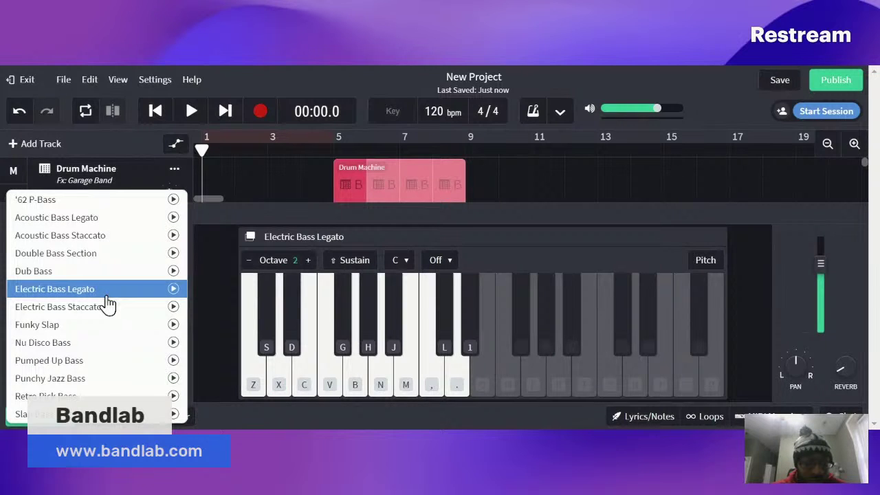
pyautogui.click(122, 328)
pyautogui.press('z')
pyautogui.press('n')
pyautogui.press('m')
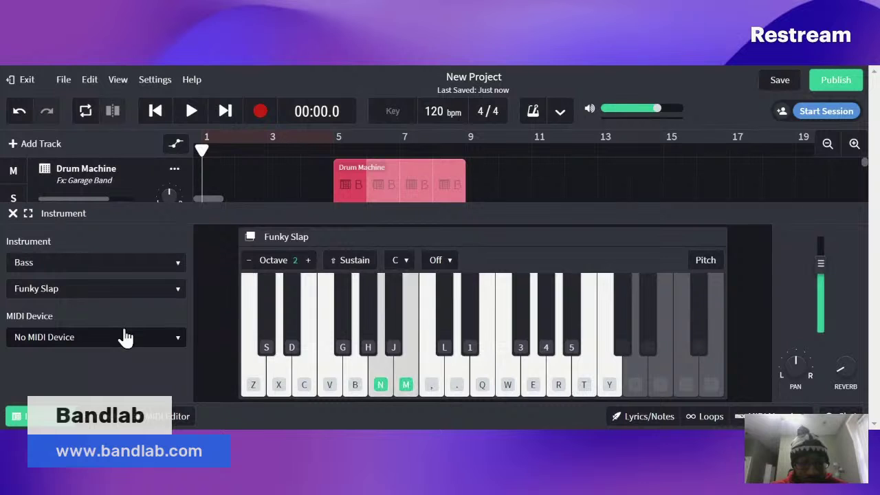
pyautogui.press('c')
pyautogui.press('m')
pyautogui.press('x')
pyautogui.press('.')
pyautogui.press('c')
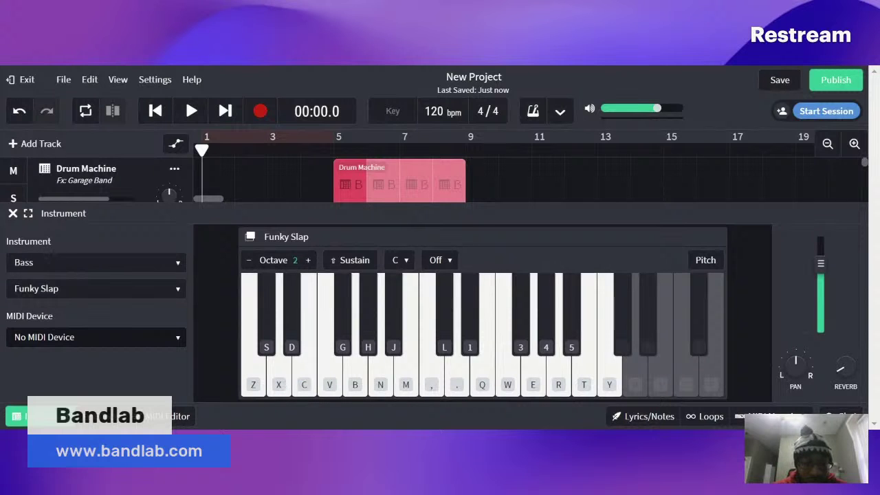
# Switch the bass sound to Acoustic Bass Legato and audition it with low and high notes on the virtual keyboard
pyautogui.click(147, 296)
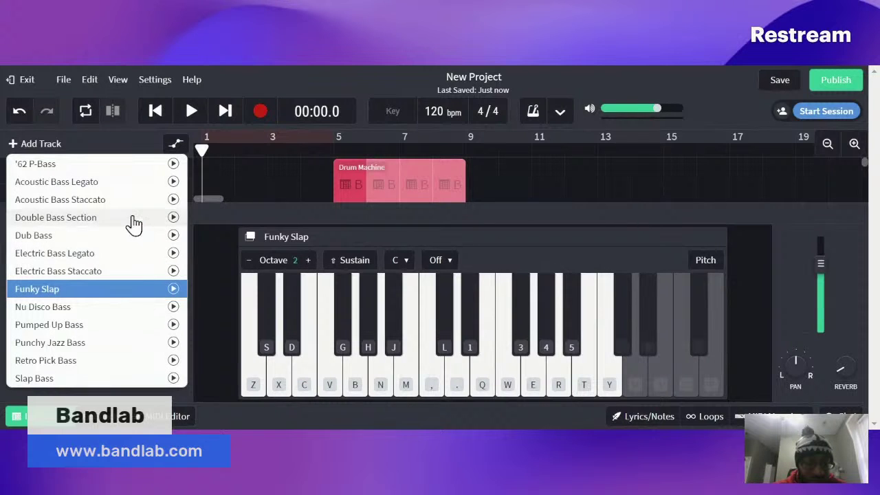
pyautogui.click(119, 196)
pyautogui.press('c')
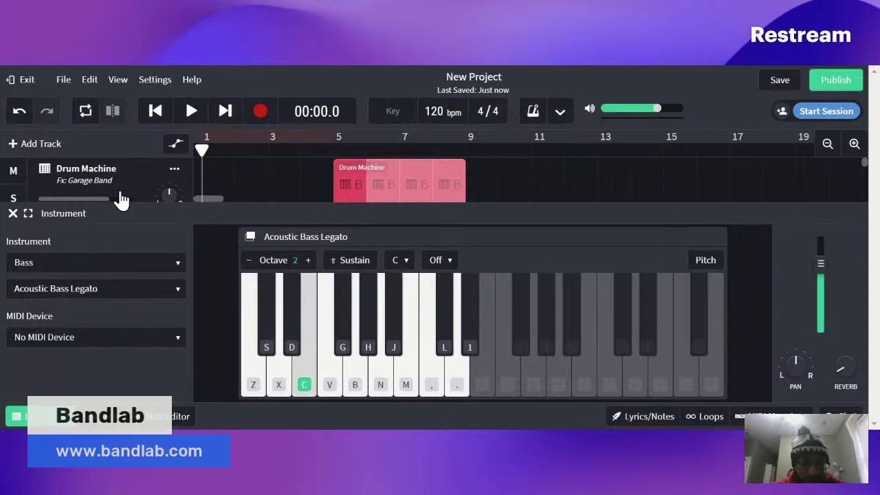
pyautogui.press('n')
pyautogui.press('x')
pyautogui.press(',')
pyautogui.press('z')
pyautogui.press('m')
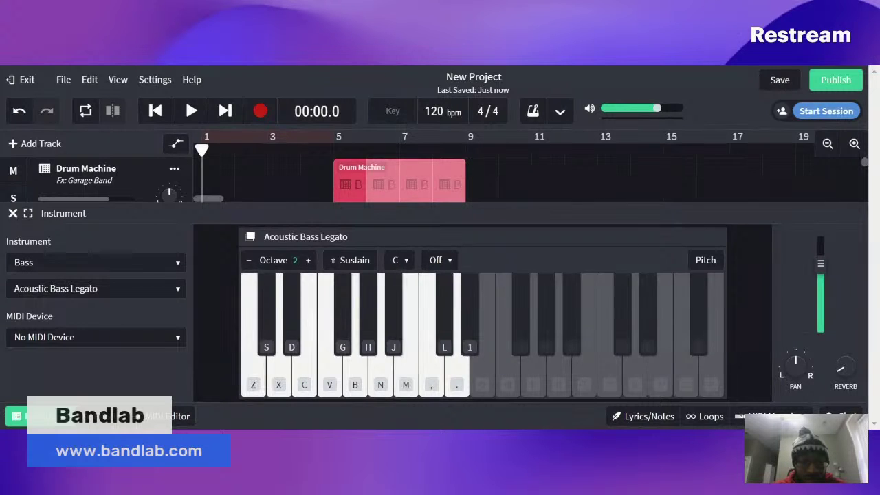
pyautogui.press('z')
pyautogui.press('m')
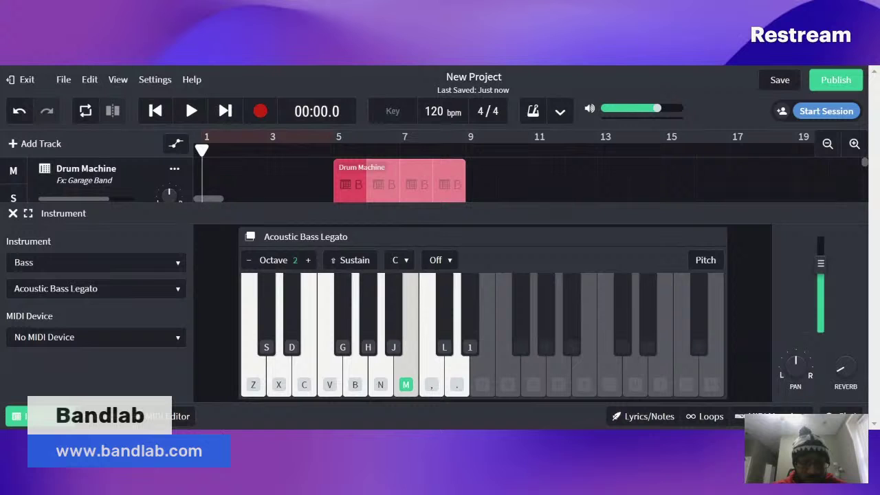
pyautogui.press('z')
pyautogui.press('n')
pyautogui.press('x')
pyautogui.press('m')
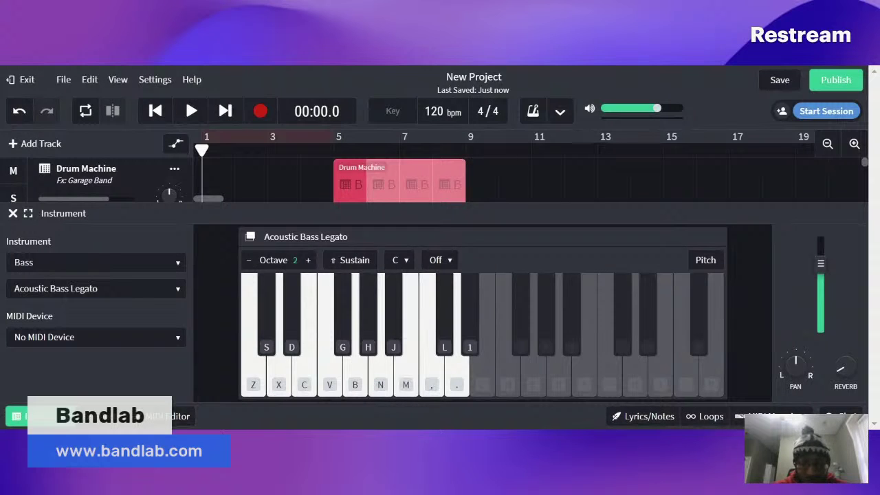
pyautogui.press('z')
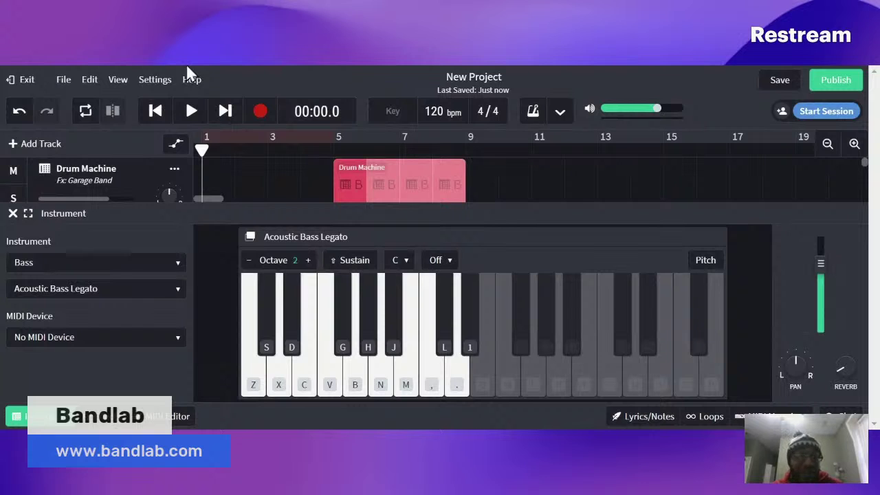
# Play another phrase of notes on the virtual keyboard with the Acoustic Bass Legato sound
pyautogui.press('v')
pyautogui.press('x')
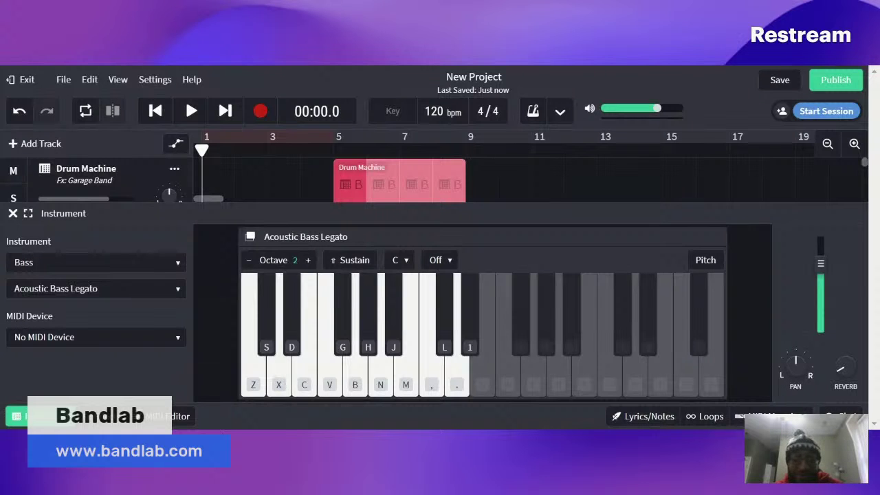
pyautogui.press('c')
pyautogui.press('n')
pyautogui.press('v')
pyautogui.press('.')
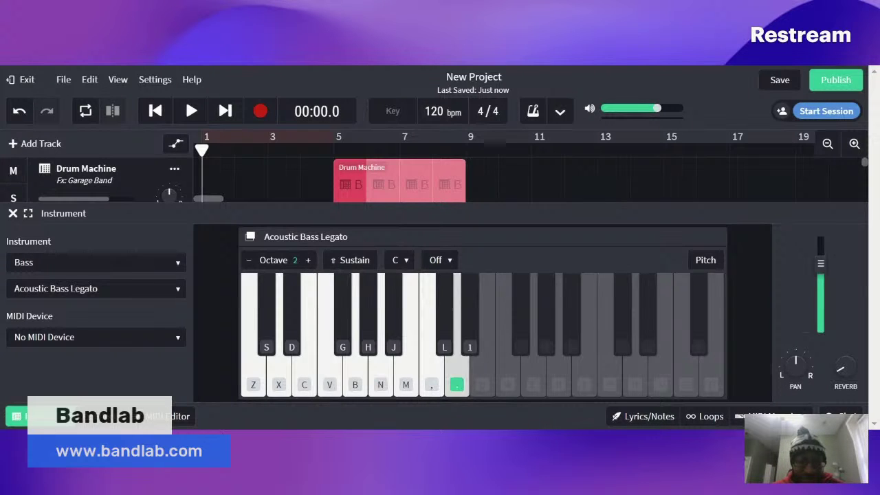
pyautogui.press('z')
pyautogui.press('x')
pyautogui.press('m')
pyautogui.press('n')
pyautogui.press('c')
pyautogui.press('v')
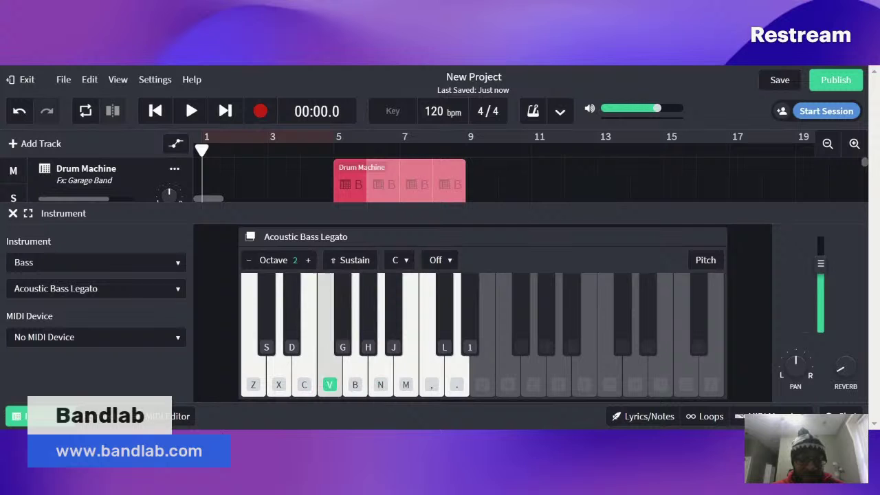
pyautogui.press(',')
pyautogui.press('m')
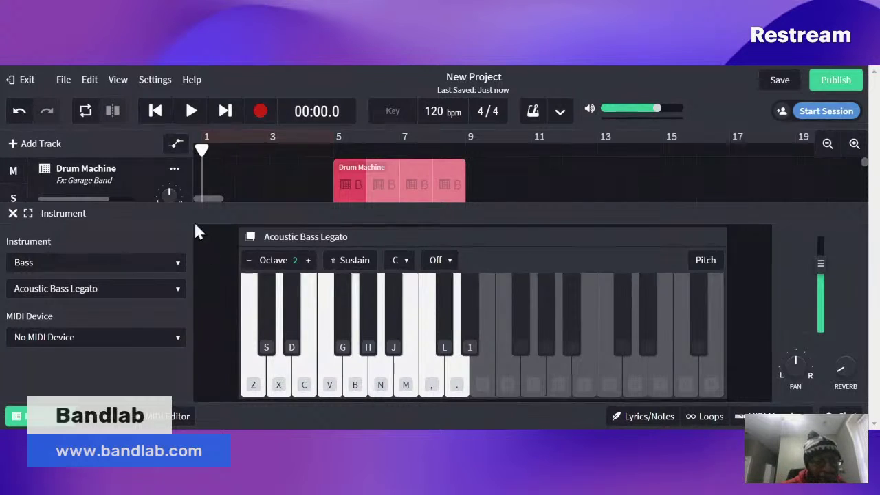
# Switch the bass sound to Punchy Jazz Bass and play a few test notes with it
pyautogui.click(177, 288)
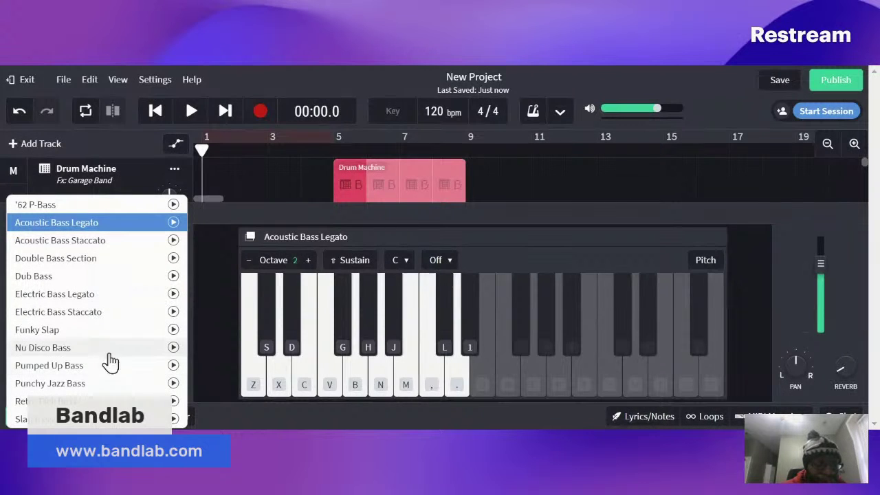
pyautogui.click(104, 384)
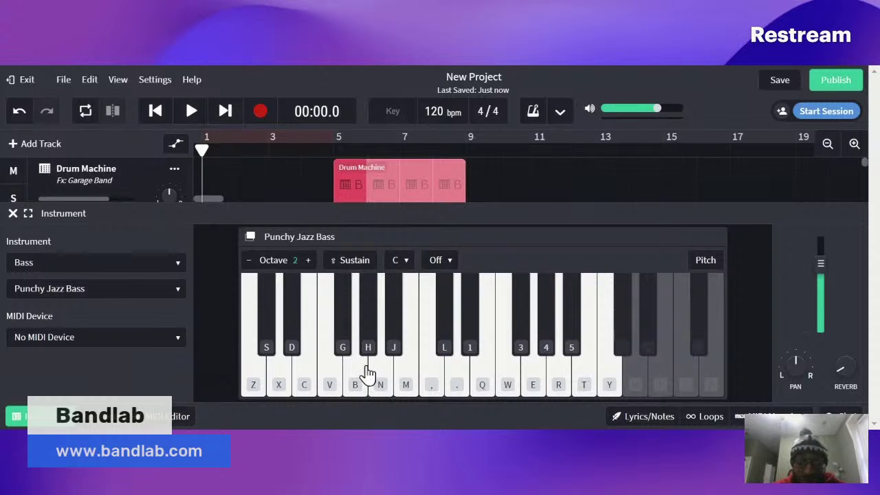
pyautogui.press('x')
pyautogui.press('c')
pyautogui.press('m')
pyautogui.press('b')
pyautogui.press('v')
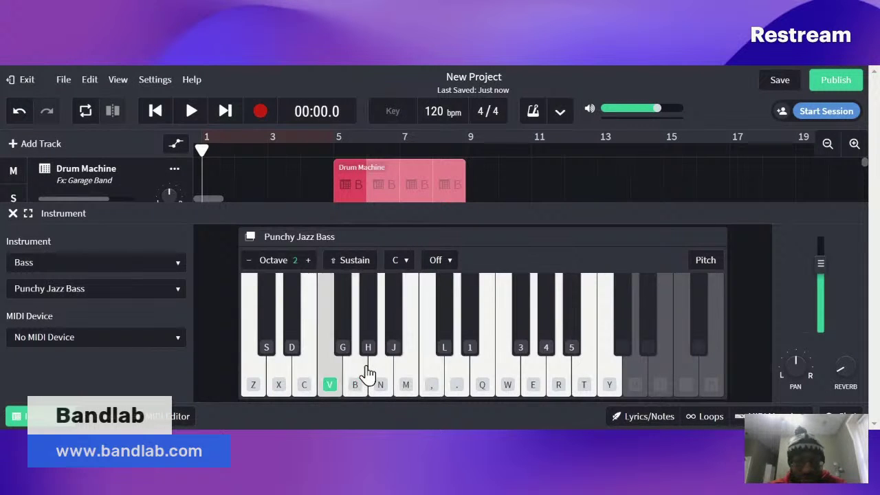
# Set the bass sound back to Dub Bass and play a bass line with it on the virtual keyboard
pyautogui.click(118, 290)
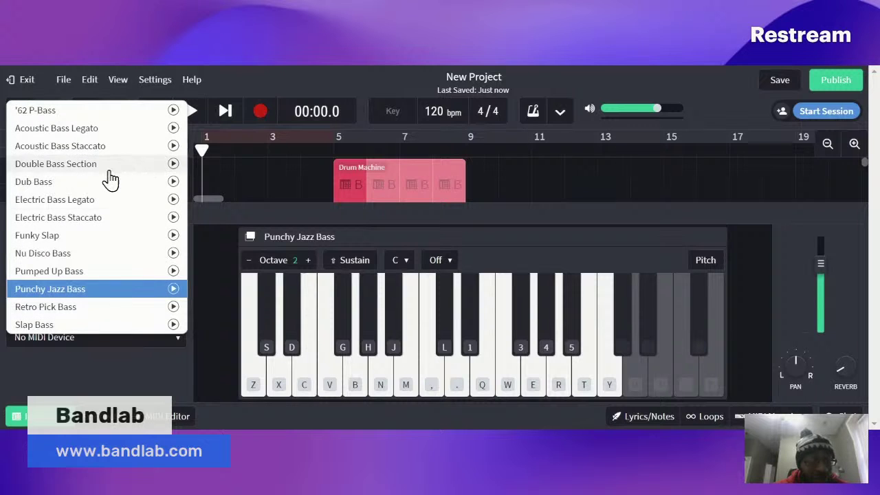
pyautogui.click(110, 181)
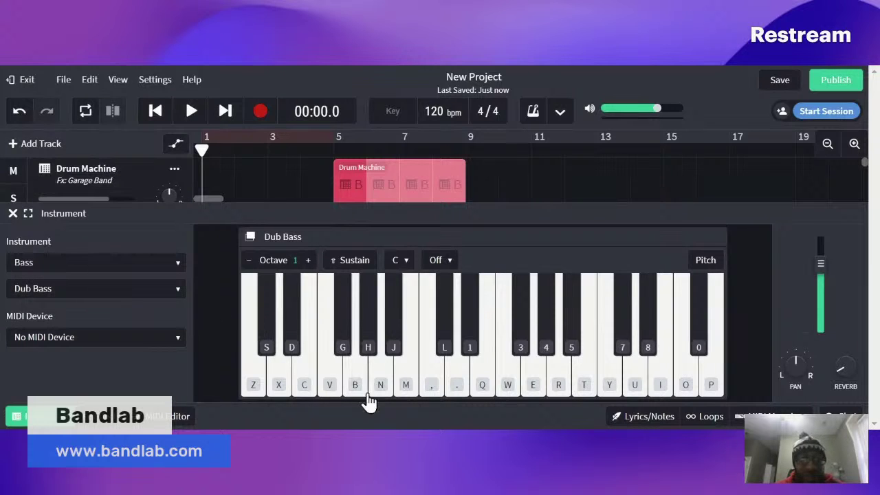
pyautogui.press('z')
pyautogui.press('n')
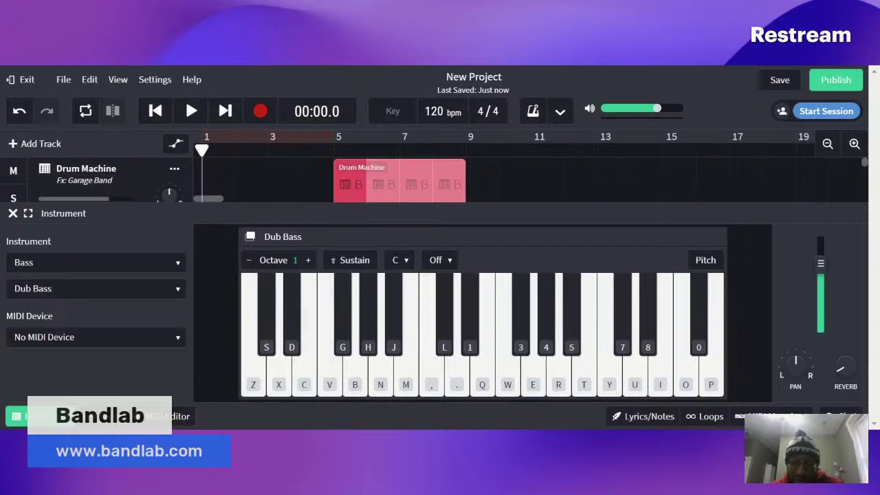
pyautogui.press('c')
pyautogui.press('m')
pyautogui.press('x')
pyautogui.press('m')
pyautogui.press('n')
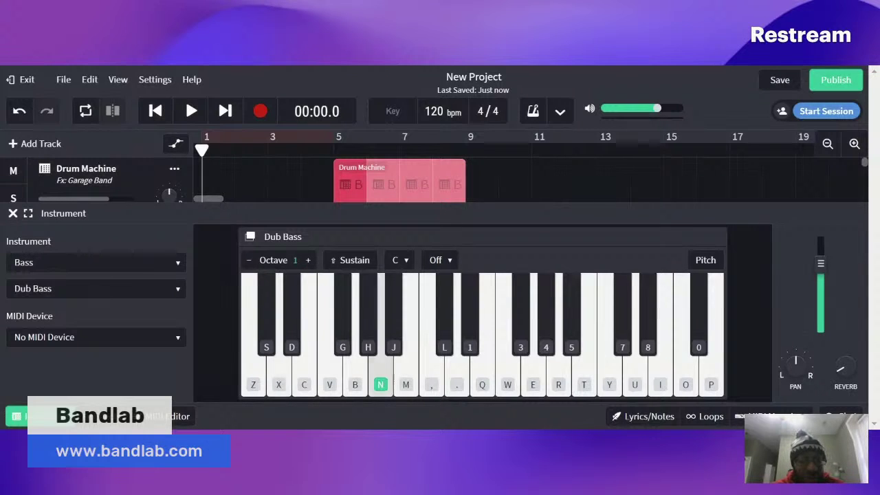
pyautogui.press('x')
pyautogui.press('m')
pyautogui.press('n')
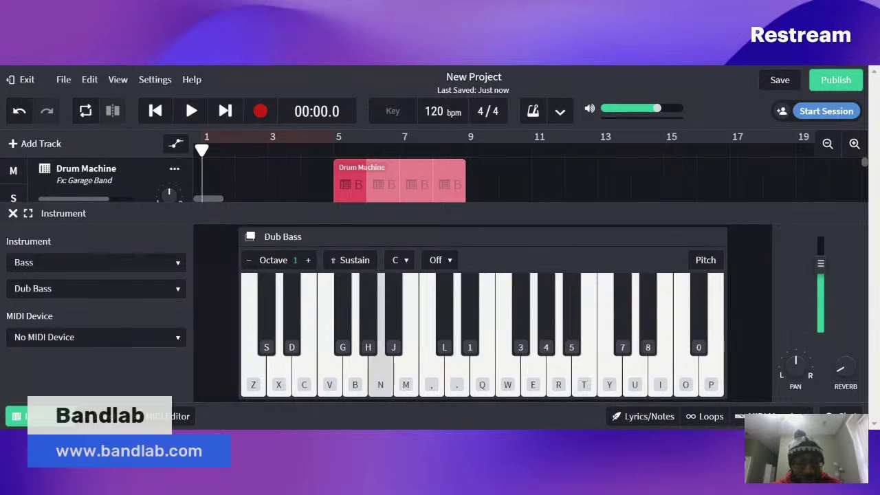
pyautogui.press('c')
pyautogui.press('x')
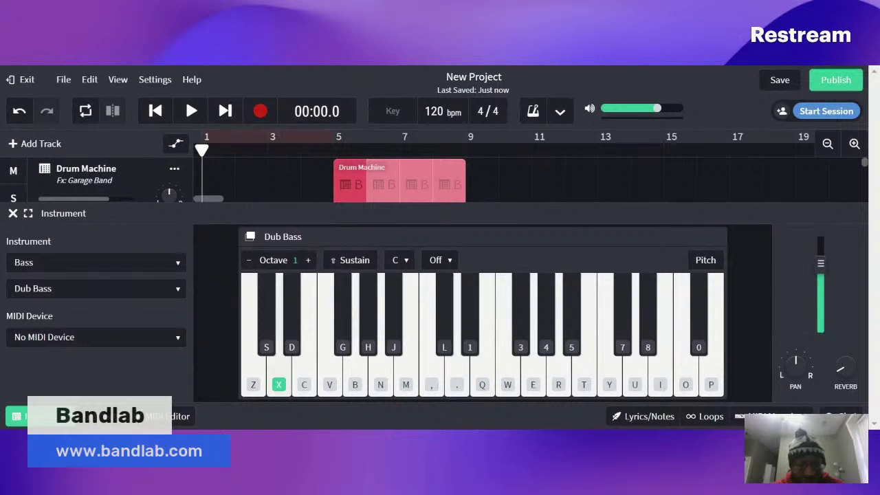
# Play a Dub Bass phrase on the virtual keyboard with the notes D, E, A and B while playback is stopped
pyautogui.press('x')
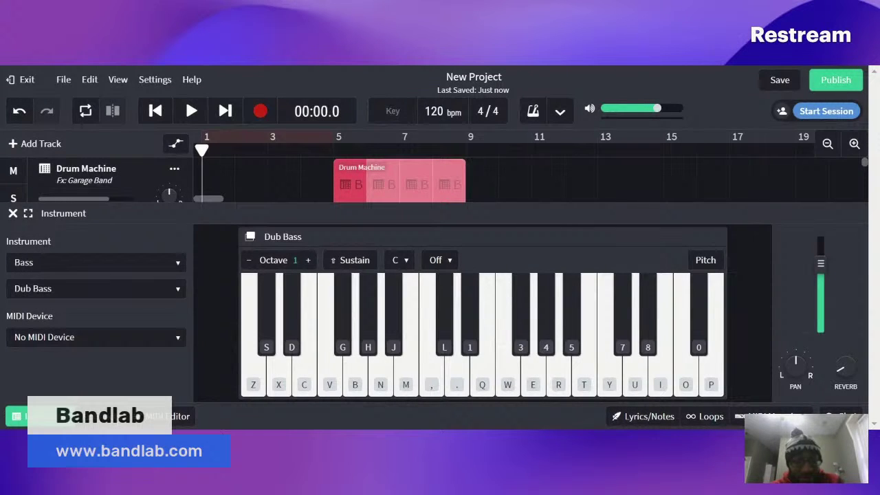
pyautogui.press('n')
pyautogui.press('x')
pyautogui.press('c')
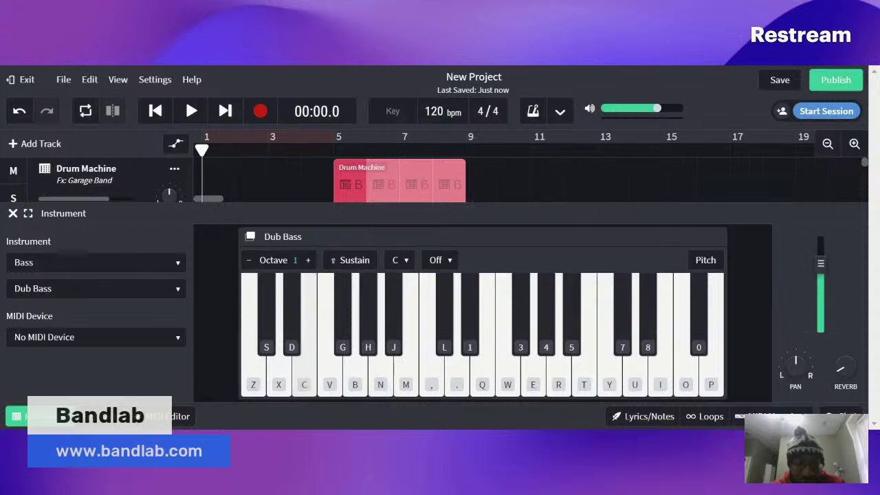
pyautogui.press('c')
pyautogui.press('n')
pyautogui.press('m')
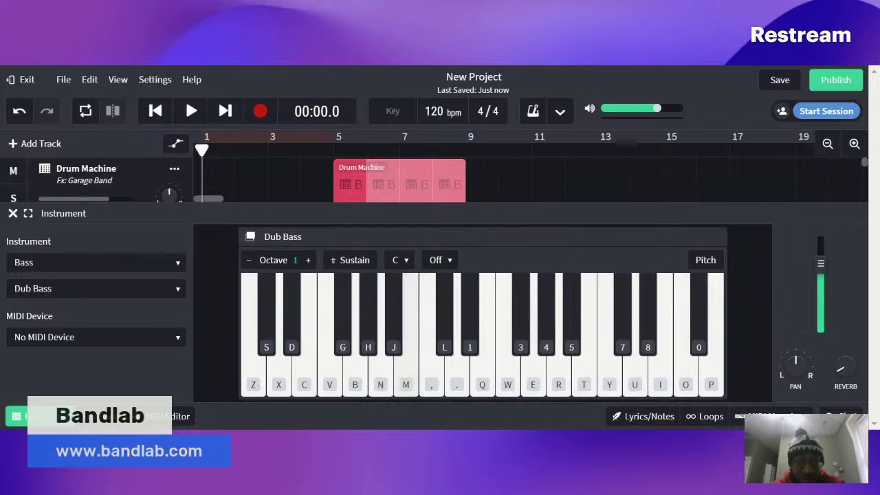
pyautogui.press('x')
pyautogui.press('n')
pyautogui.press('c')
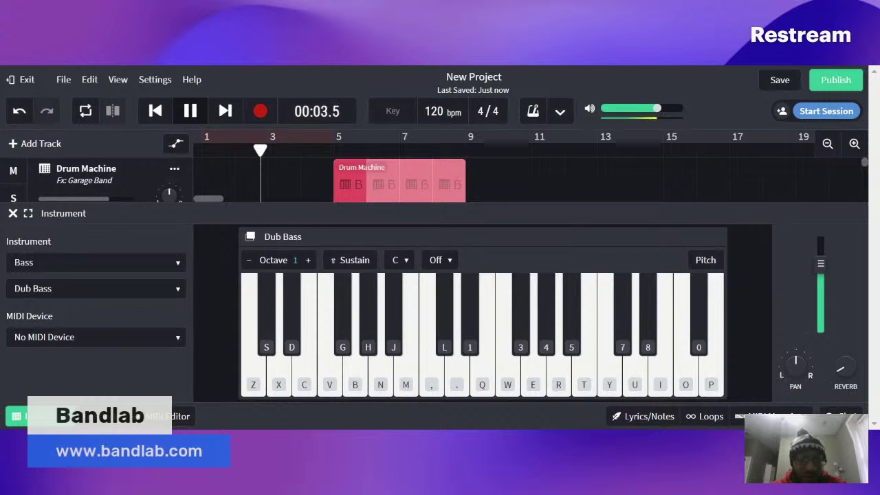
# Play a Dub Bass line between low D and the C above it over the playing project, and pause playback
pyautogui.press('x')
pyautogui.press('n')
pyautogui.press('c')
pyautogui.press(',')
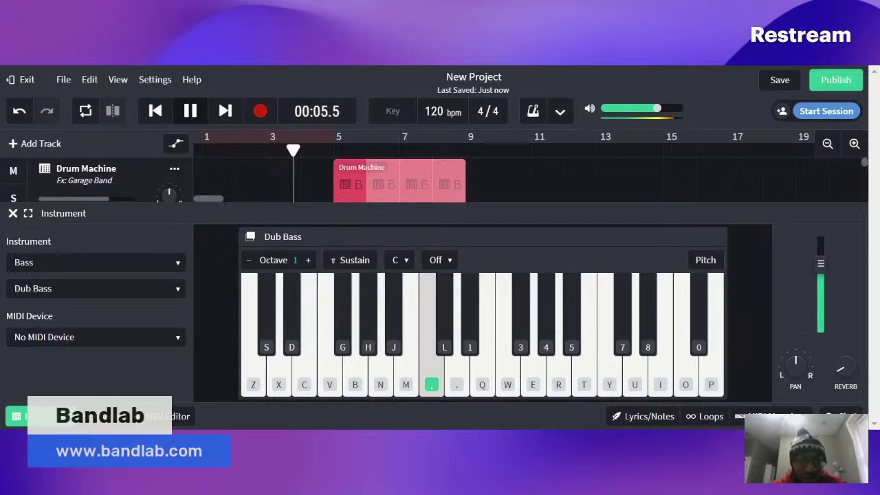
pyautogui.press('v')
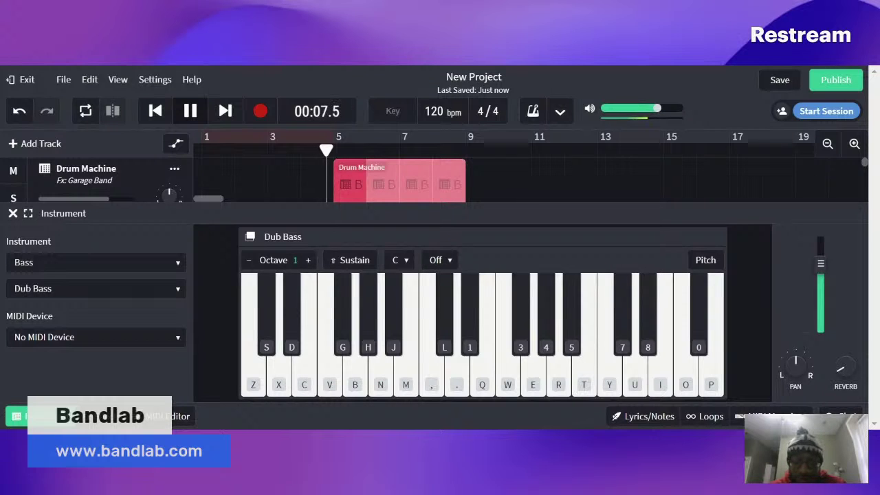
pyautogui.press('c')
pyautogui.press('n')
pyautogui.press('c')
pyautogui.press('n')
pyautogui.press('c')
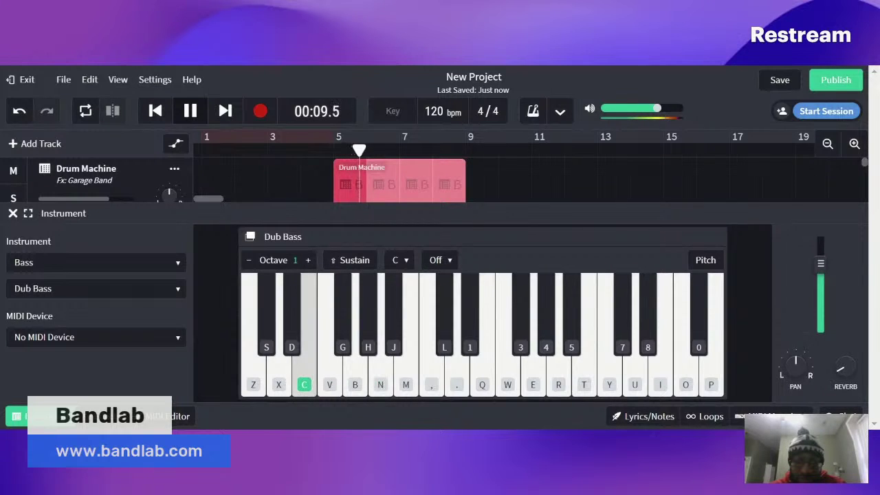
pyautogui.press('n')
pyautogui.press('c')
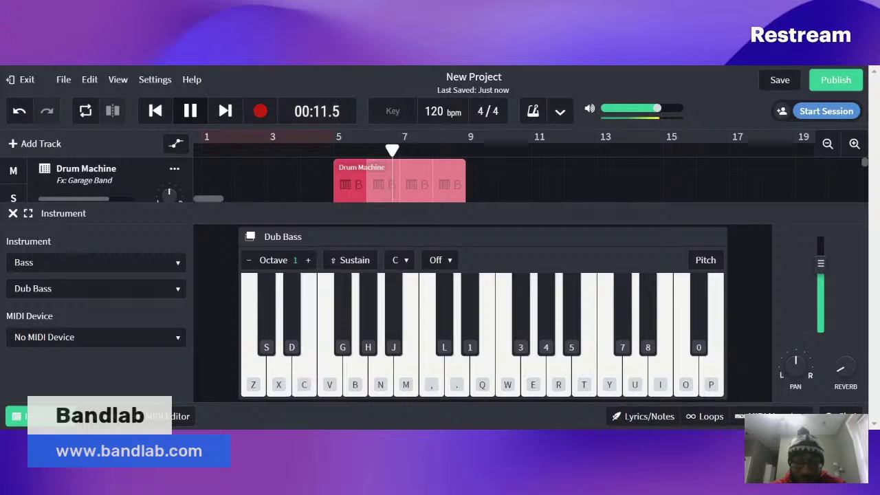
pyautogui.press('v')
pyautogui.press('b')
pyautogui.press('n')
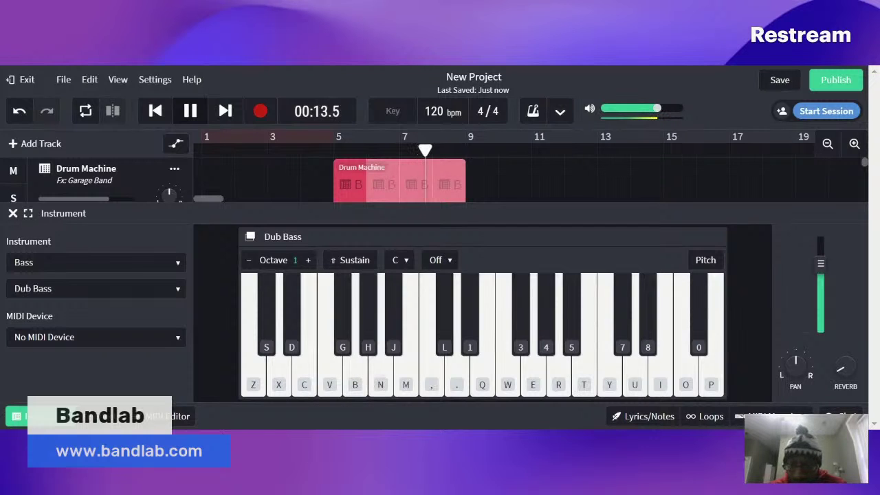
pyautogui.moveTo(820, 273)
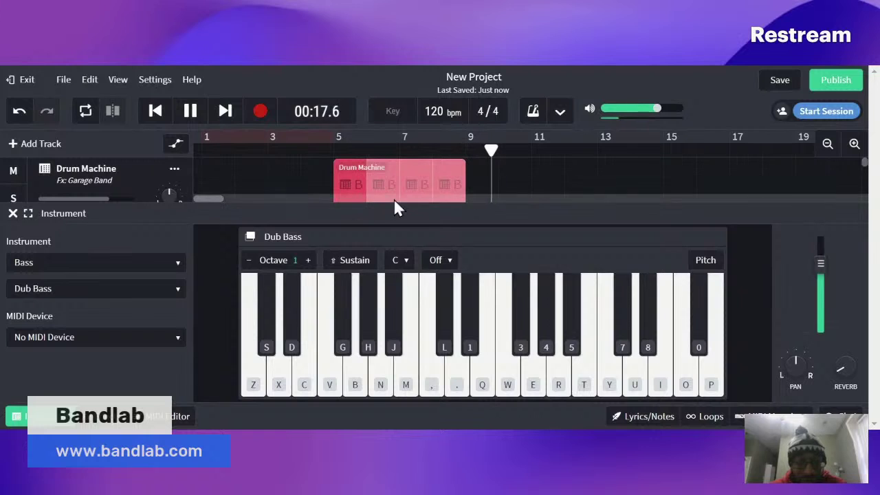
pyautogui.click(191, 112)
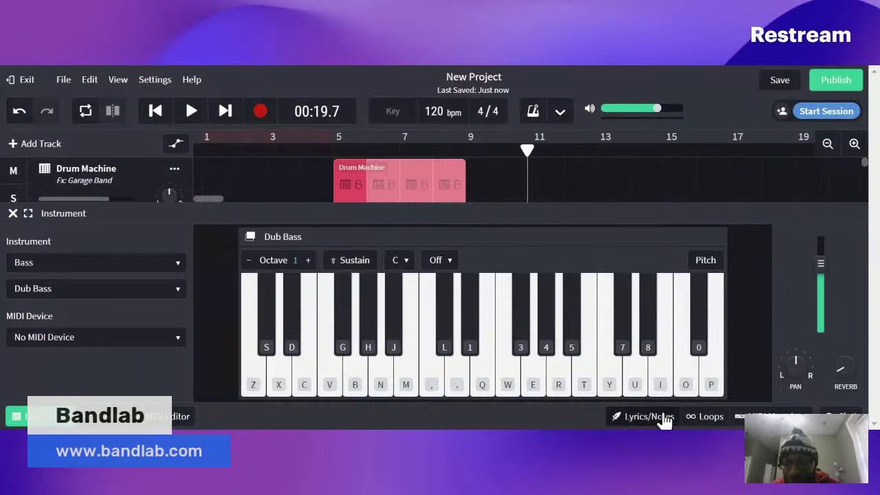
# Turn on looping for bars 1 to 5, play a Dub Bass line with E, F# and G# over the looped beat, and pause playback
pyautogui.click(700, 417)
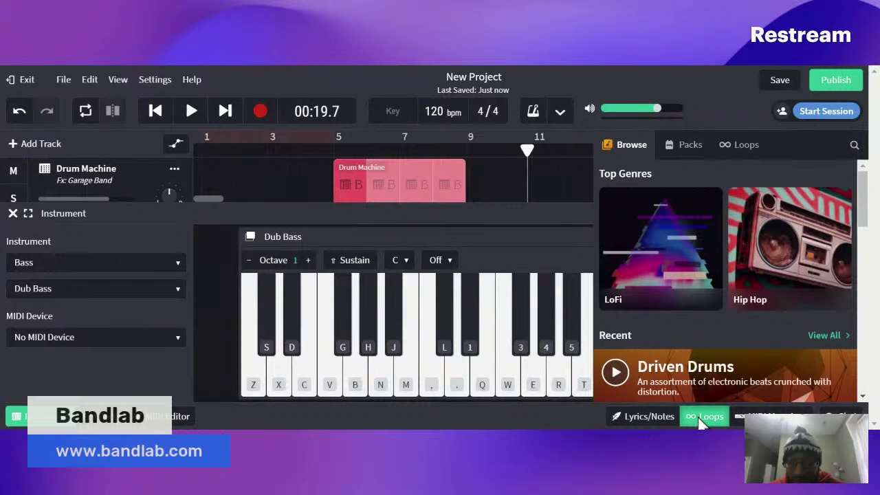
pyautogui.click(701, 419)
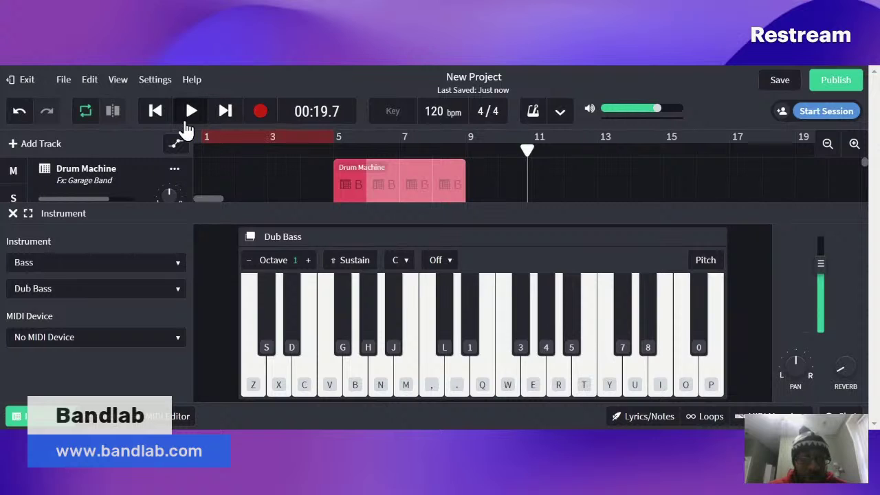
pyautogui.click(189, 118)
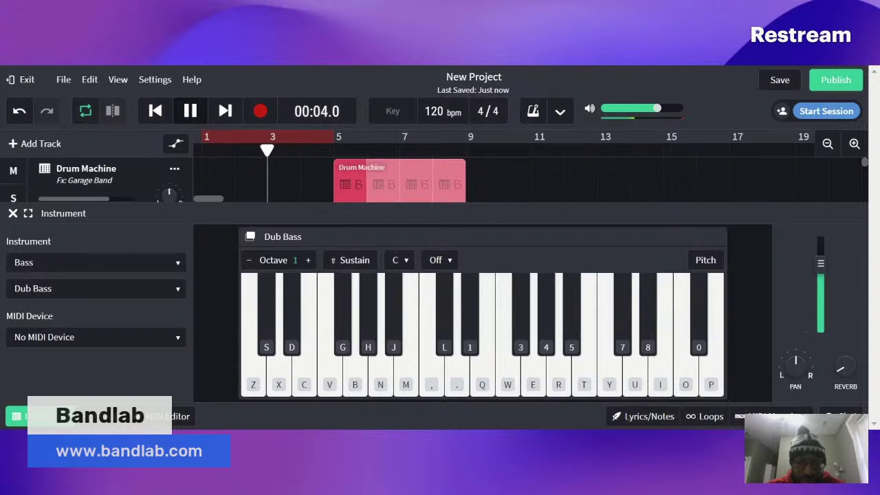
pyautogui.press('c')
pyautogui.press('g')
pyautogui.press('c')
pyautogui.press('c')
pyautogui.press('g')
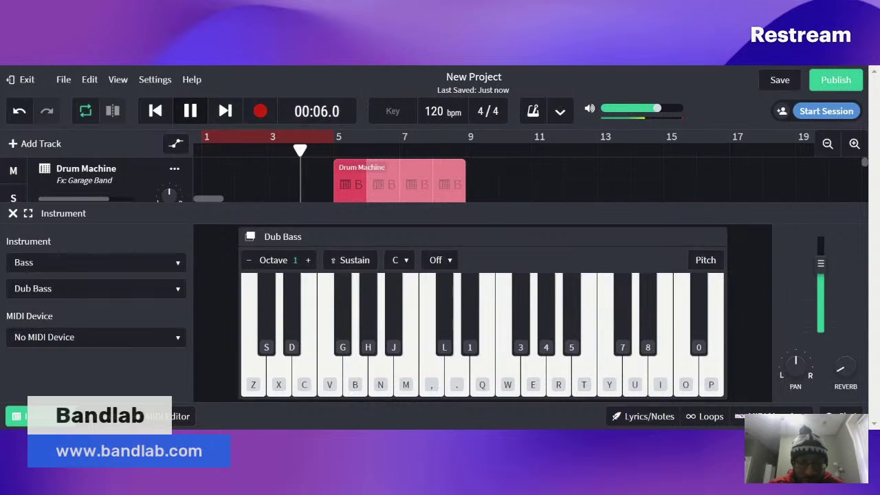
pyautogui.press('h')
pyautogui.press('c')
pyautogui.press('g')
pyautogui.press('c')
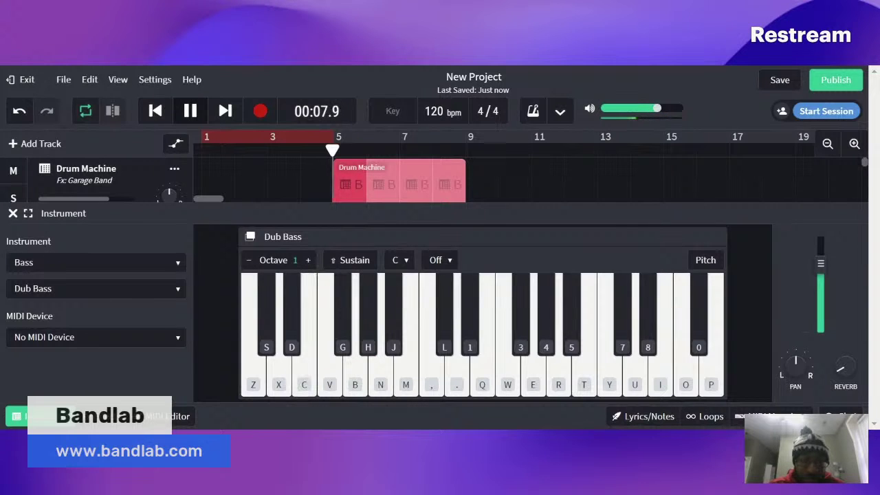
pyautogui.click(193, 112)
# Raise the bass track's volume to maximum and test the level with Dub Bass notes
pyautogui.press('x')
pyautogui.press('b')
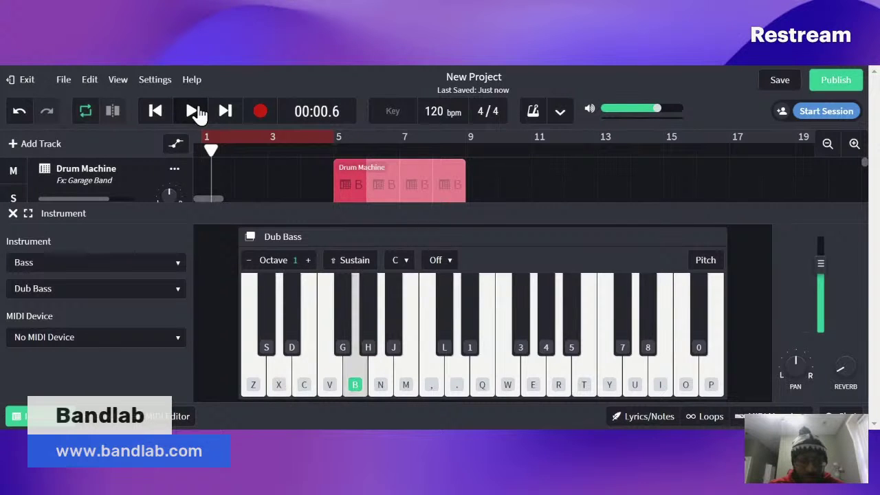
pyautogui.press('c')
pyautogui.press('j')
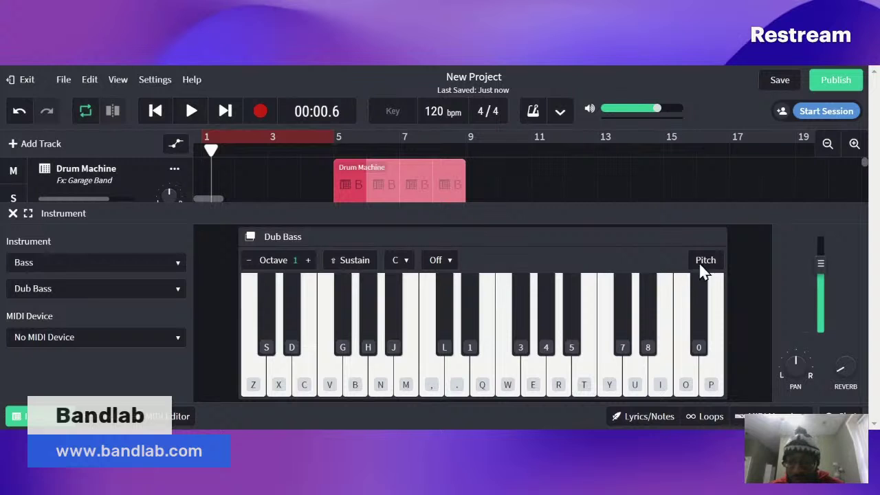
pyautogui.moveTo(822, 268); pyautogui.dragTo(821, 220)
pyautogui.press('c')
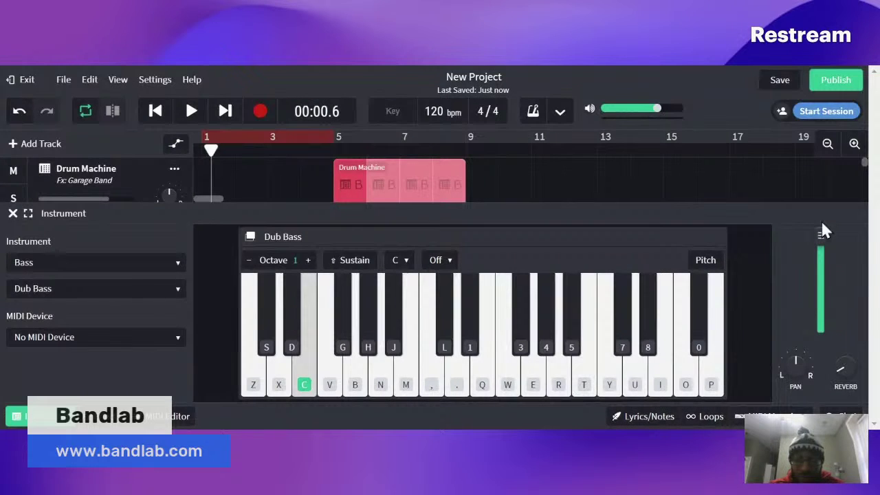
pyautogui.press('m')
pyautogui.press('c')
pyautogui.press('n')
pyautogui.press('m')
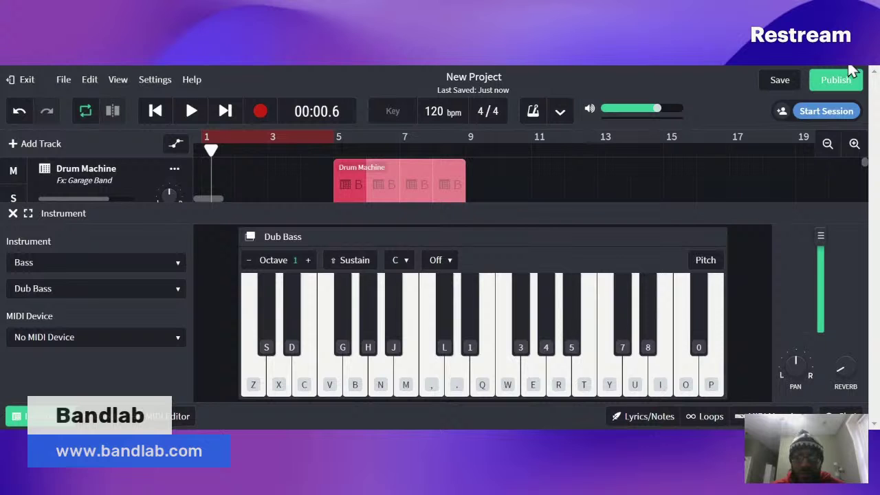
# Play another short Dub Bass phrase with D, E, A and B to check the louder level
pyautogui.press('x')
pyautogui.press('c')
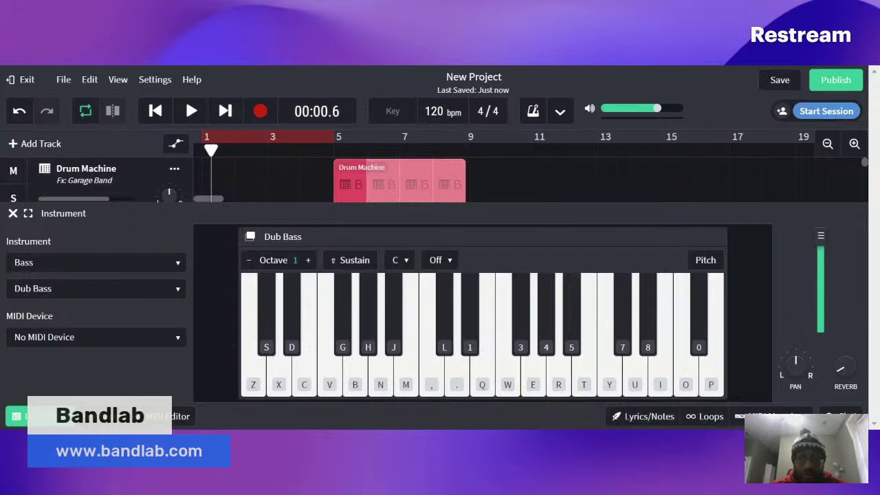
pyautogui.press('c')
pyautogui.press('n')
pyautogui.press('m')
pyautogui.press('c')
pyautogui.press('x')
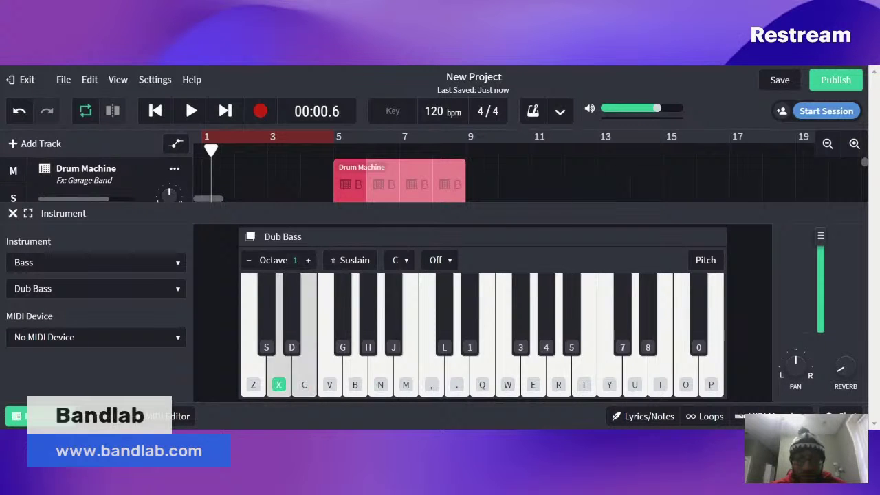
# Start the looped playback and play a Dub Bass line alternating low D with A and the higher C
pyautogui.press('space')
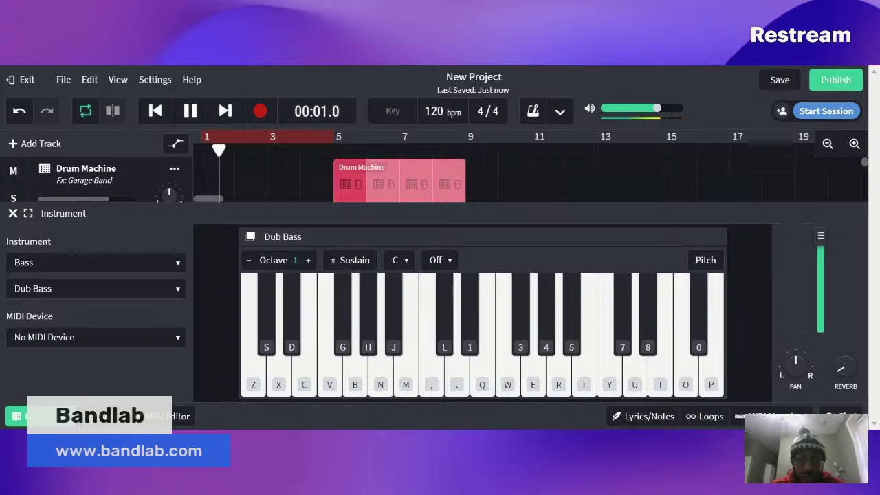
pyautogui.press('x')
pyautogui.press('x')
pyautogui.press('n')
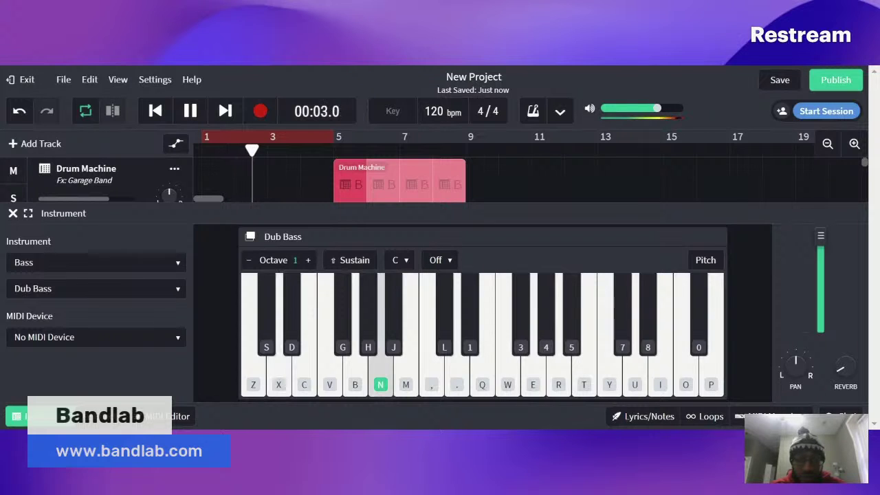
pyautogui.press('x')
pyautogui.press('n')
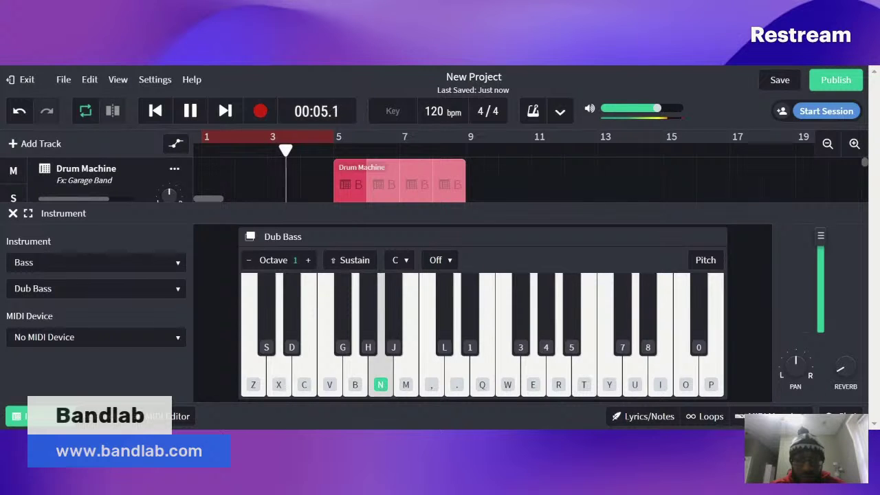
pyautogui.press('x')
pyautogui.press(',')
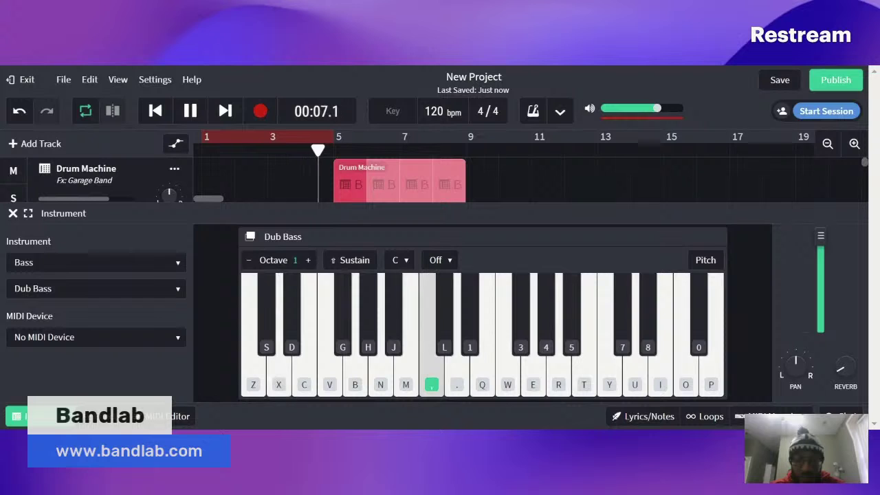
pyautogui.press('.')
pyautogui.press('x')
pyautogui.press(',')
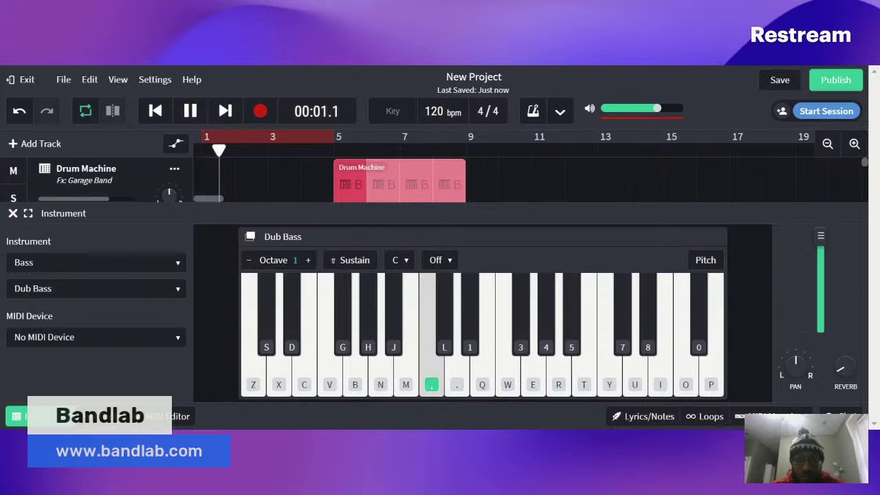
# Keep playing Dub Bass over the looped beat with higher notes between B and E
pyautogui.press('.')
pyautogui.press(',')
pyautogui.press('q')
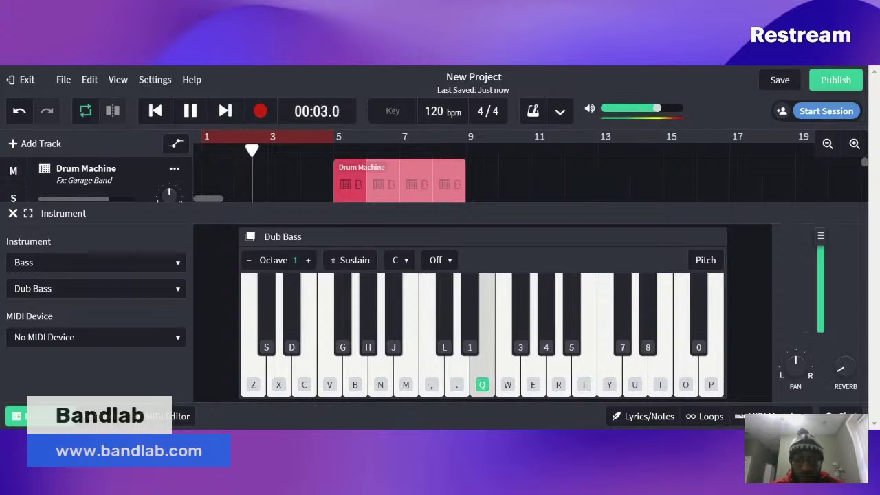
pyautogui.press(',')
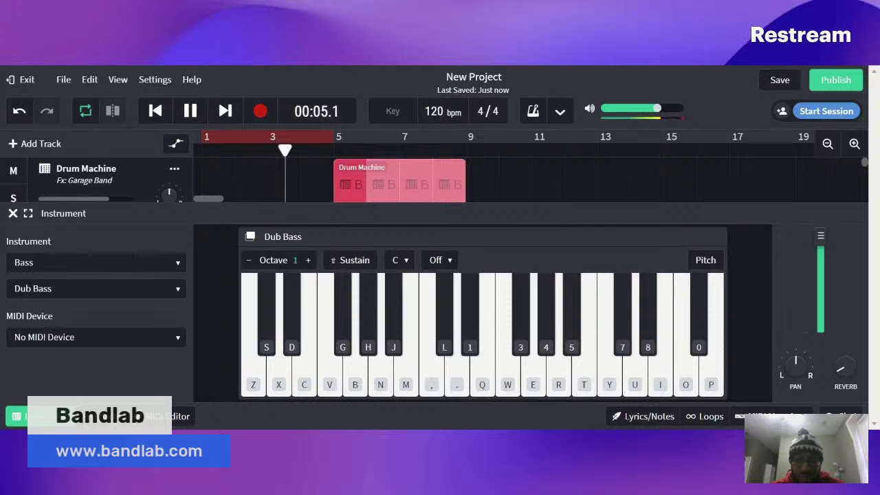
pyautogui.press('m')
pyautogui.press(',')
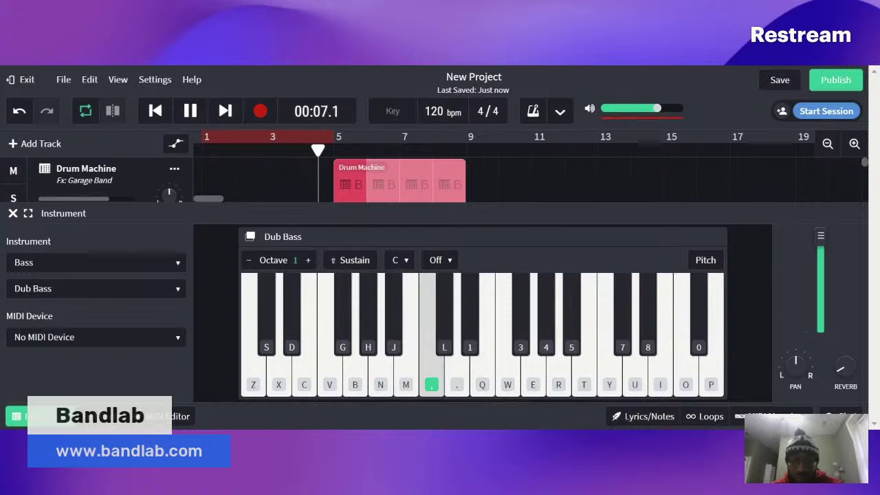
pyautogui.press('.')
pyautogui.press('m')
pyautogui.press(',')
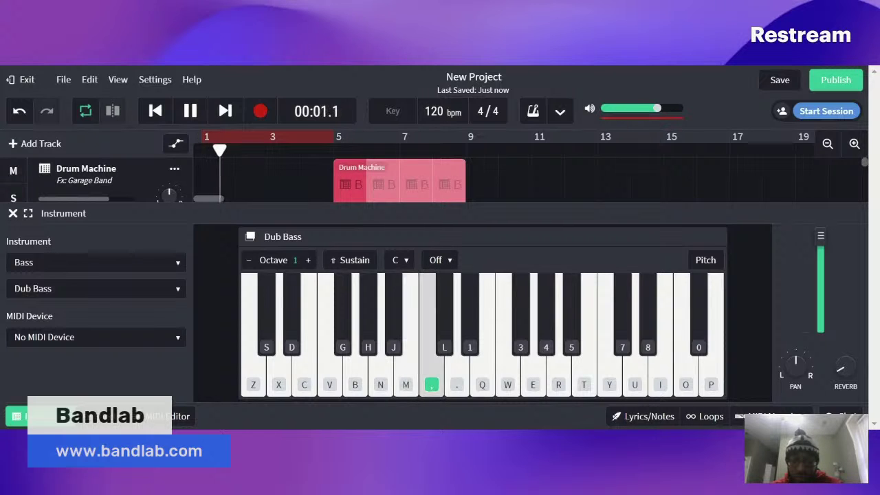
pyautogui.press('m')
pyautogui.press(',')
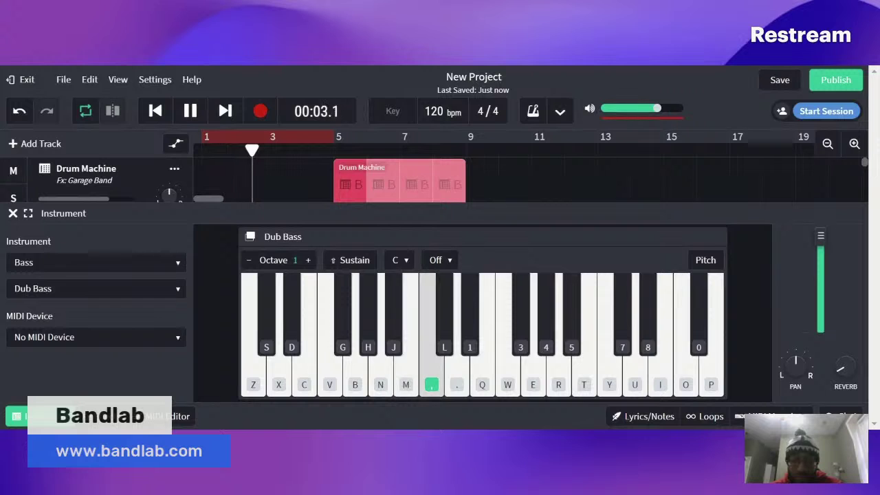
# Rehearse a Dub Bass riff on the notes D, B and C over the looped first four bars, and stop playback
pyautogui.press('.')
pyautogui.press('m')
pyautogui.press(',')
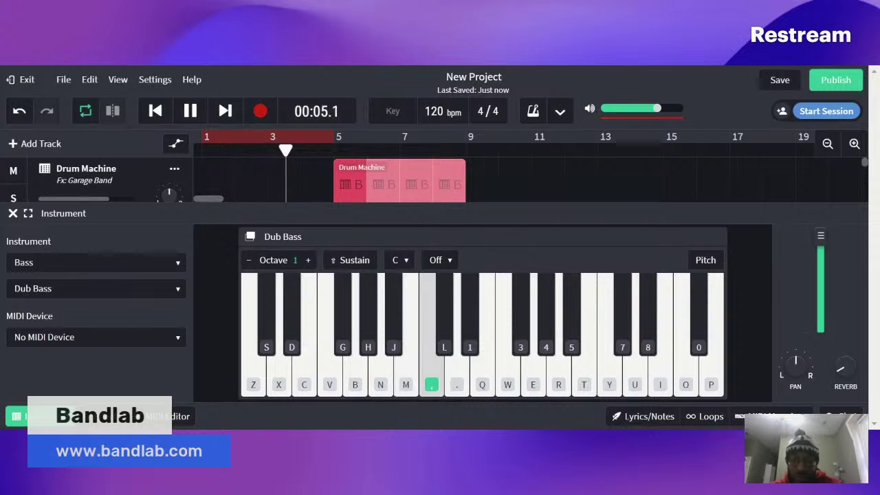
pyautogui.press('.')
pyautogui.press('m')
pyautogui.press(',')
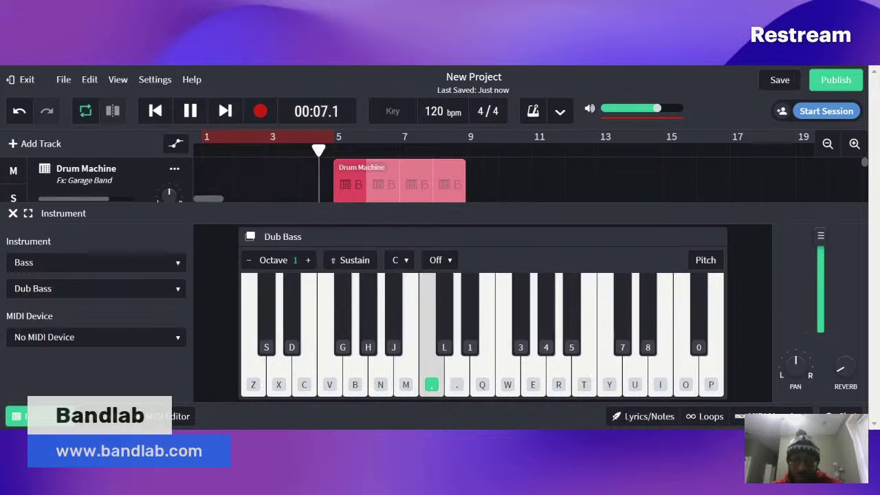
pyautogui.press('.')
pyautogui.press('m')
pyautogui.press(',')
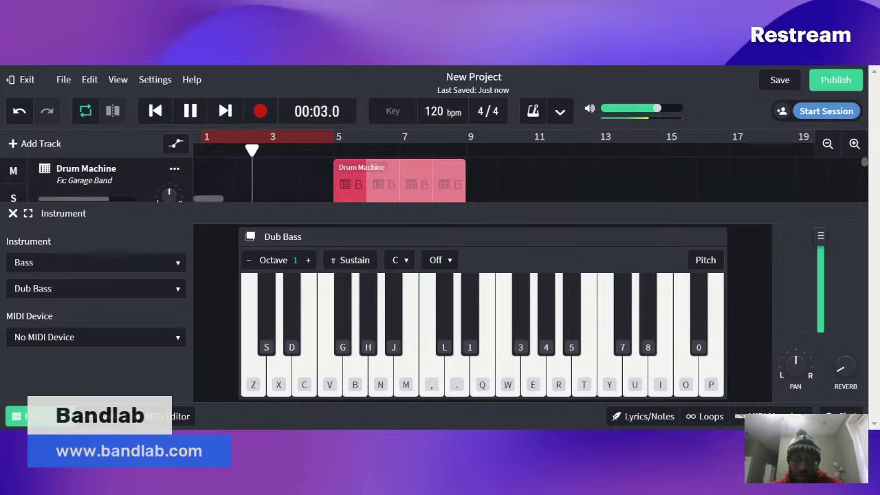
pyautogui.press('m')
pyautogui.press(',')
pyautogui.press('.')
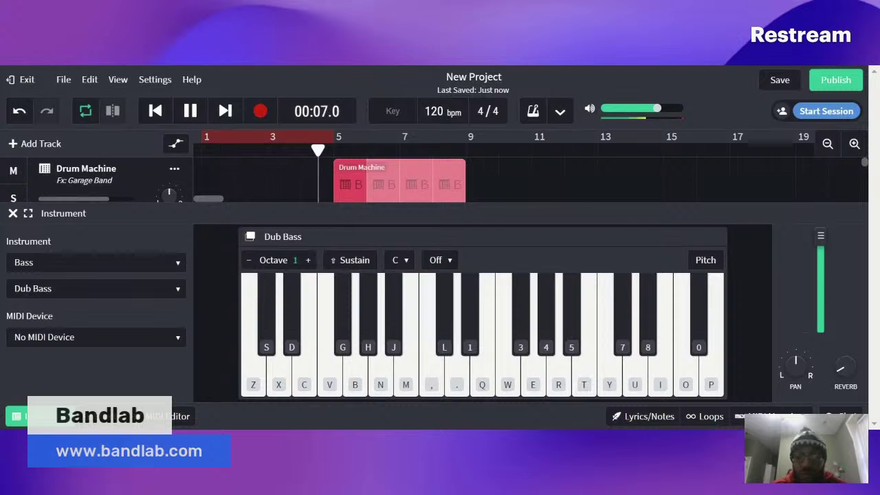
pyautogui.press('space')
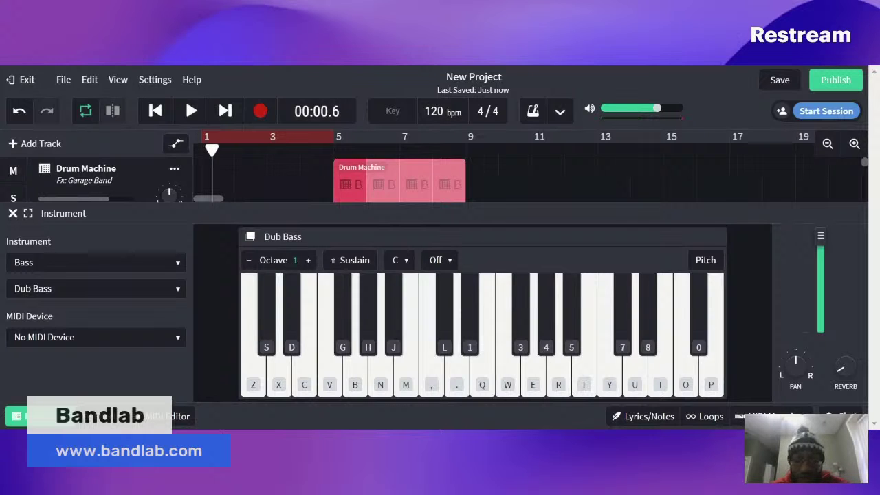
# With playback stopped, try out bass notes around the middle C and D, down to low D and up to E
pyautogui.press(',')
pyautogui.press('.')
pyautogui.press(',')
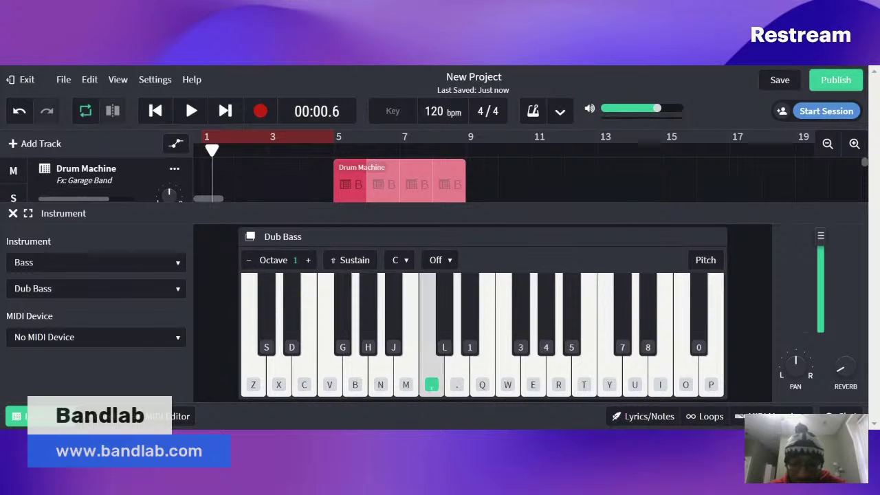
pyautogui.press(',')
pyautogui.press('.')
pyautogui.press('b')
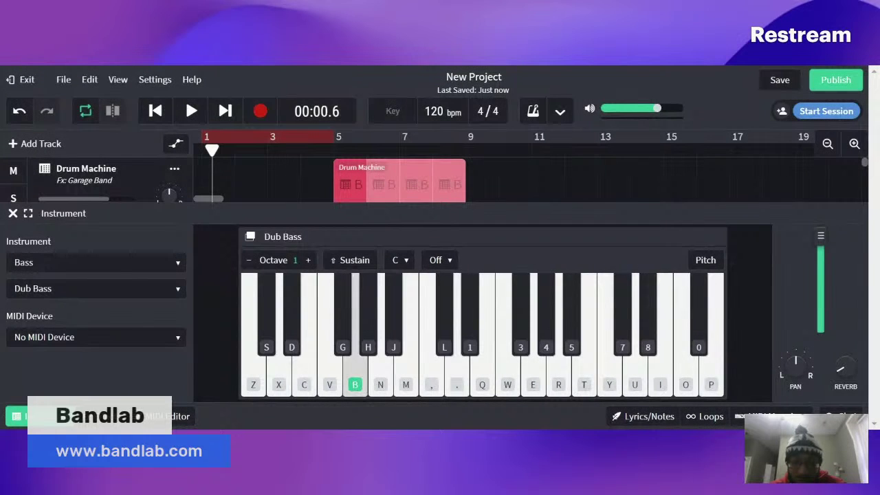
pyautogui.press('v')
pyautogui.press('c')
pyautogui.press('x')
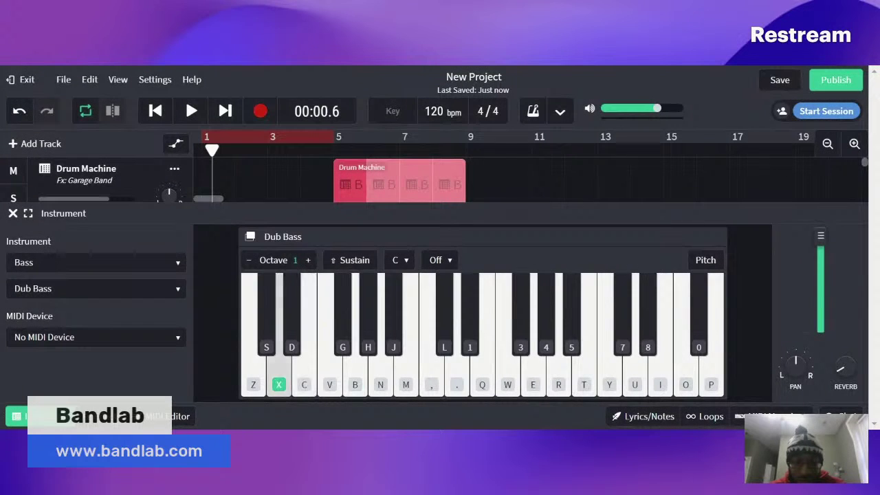
pyautogui.press('v')
pyautogui.press(',')
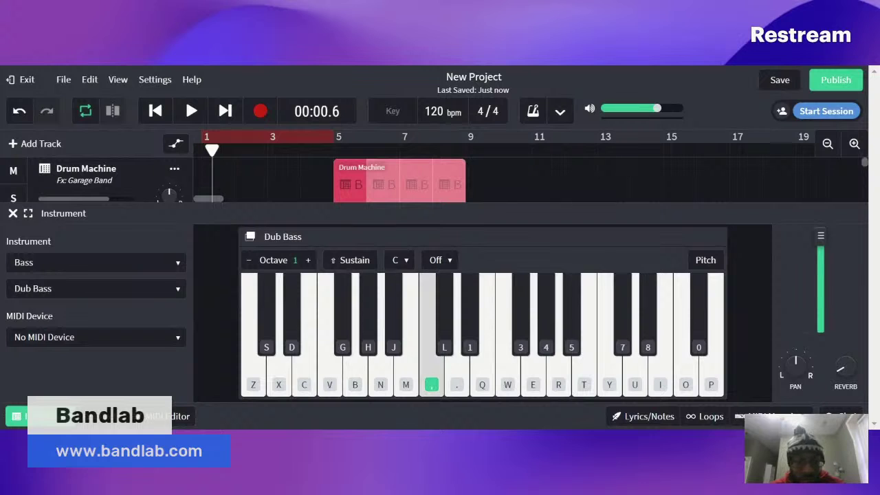
pyautogui.press('.')
pyautogui.press('q')
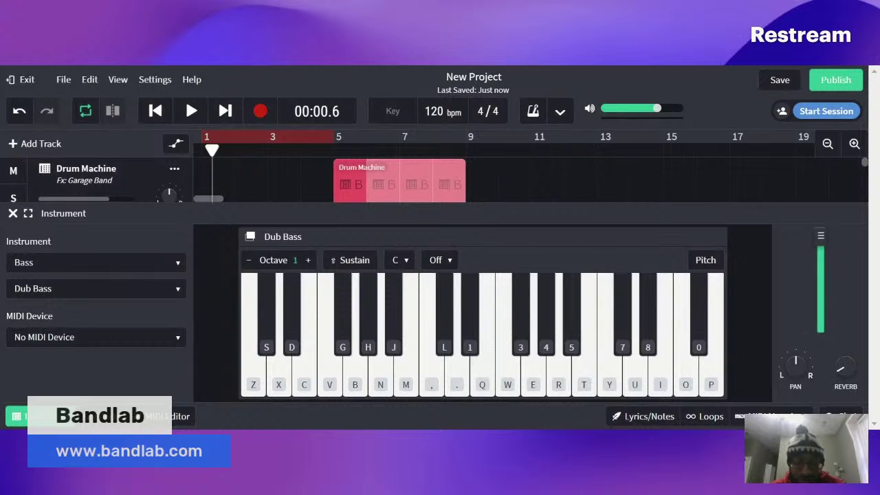
# Audition the higher Dub Bass notes, running upward from G to the top F and back down to E
pyautogui.press(',')
pyautogui.press('.')
pyautogui.press('l')
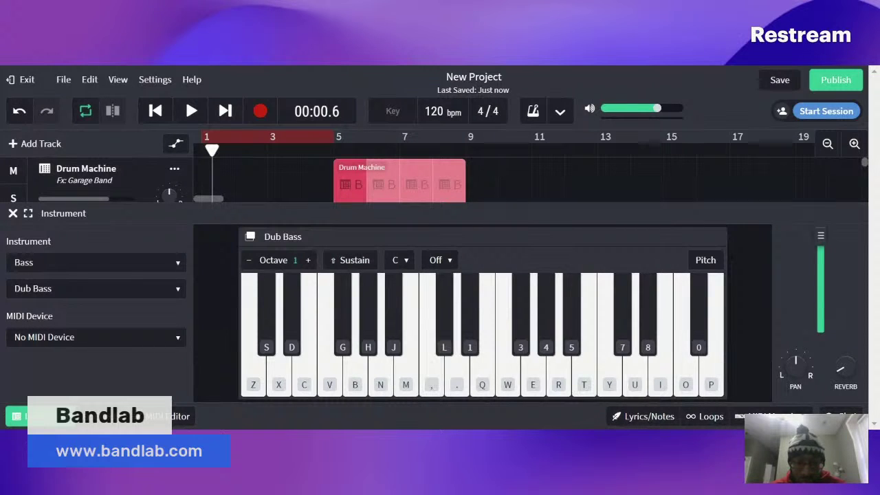
pyautogui.press('g')
pyautogui.press('e')
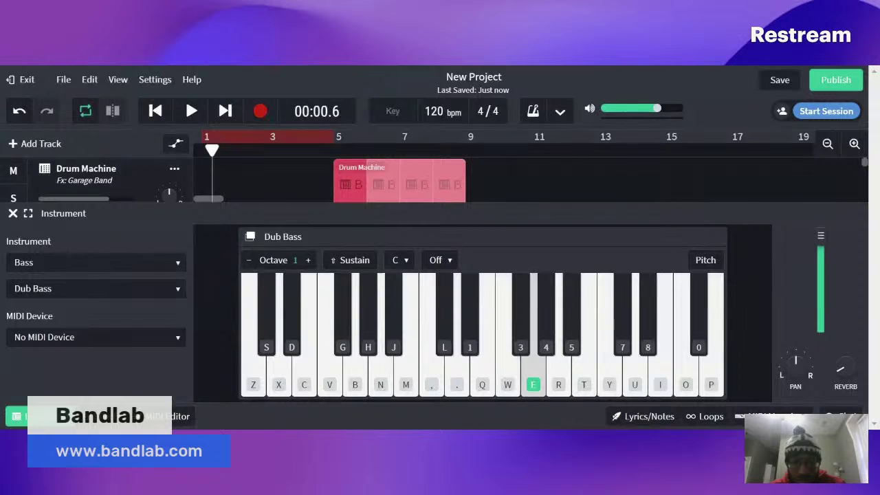
pyautogui.press('r')
pyautogui.press('t')
pyautogui.press('y')
pyautogui.press('u')
pyautogui.press('i')
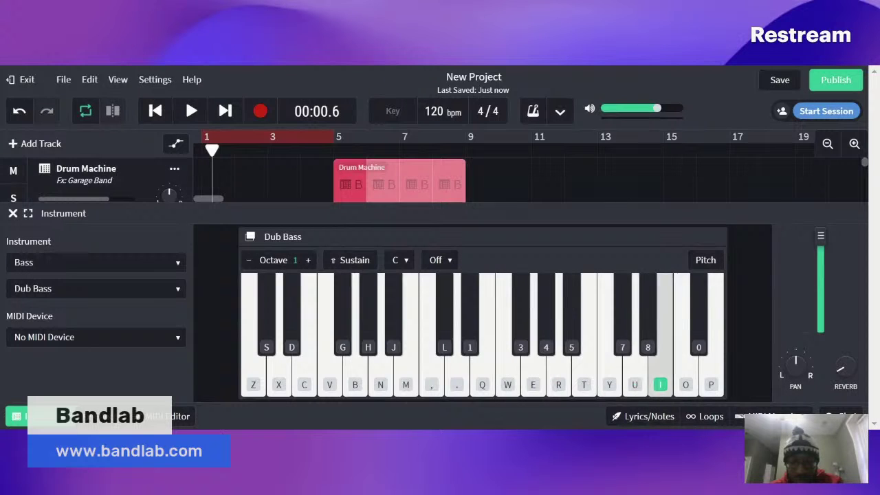
pyautogui.press('o')
pyautogui.press('r')
pyautogui.press('w')
pyautogui.press('q')
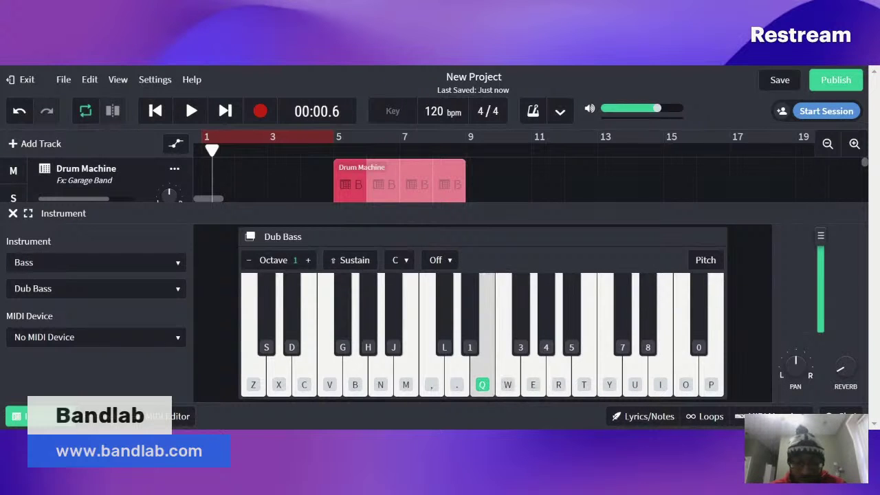
# Try out a bass phrase alternating the middle E and F, with the lower A and B
pyautogui.press('q')
pyautogui.press('w')
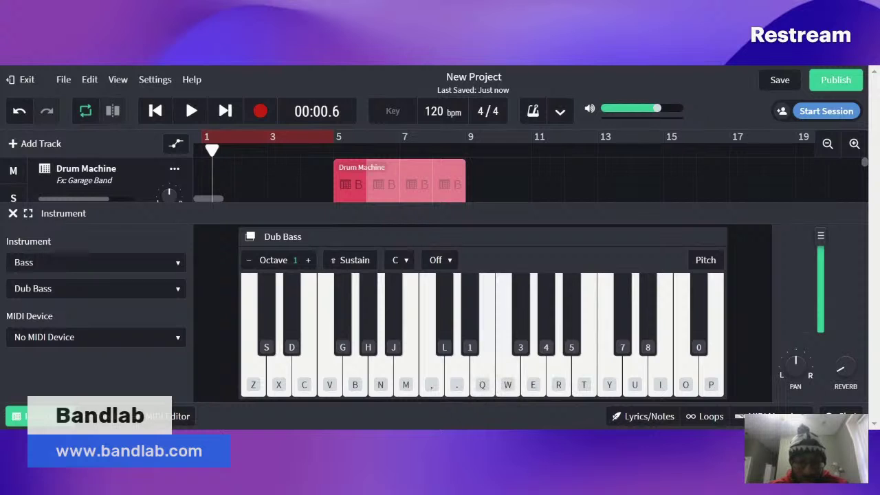
pyautogui.press('q')
pyautogui.press('w')
pyautogui.press('n')
pyautogui.press('m')
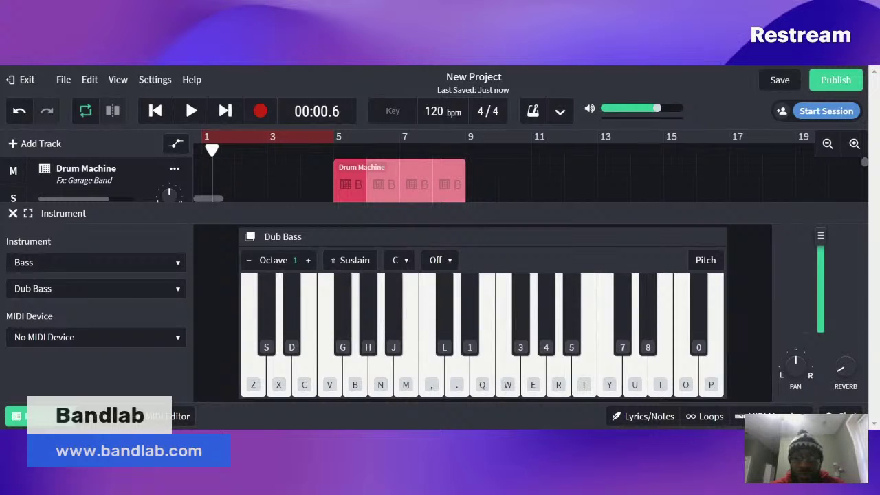
pyautogui.press('q')
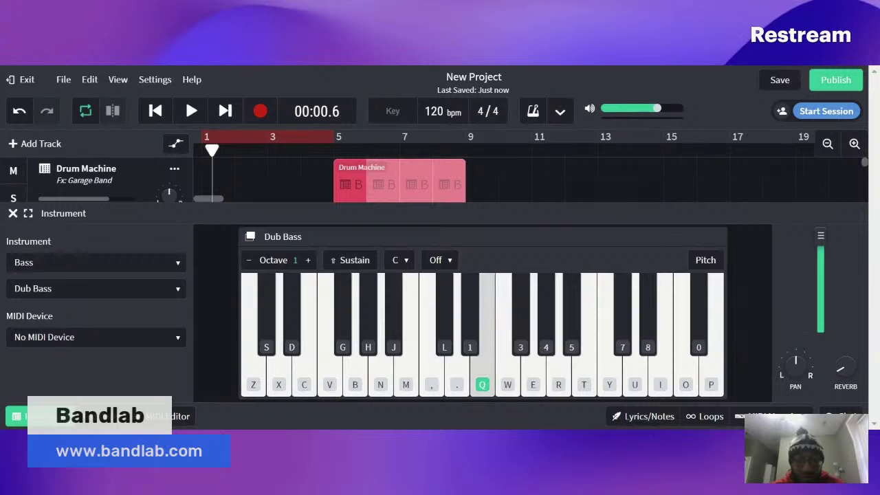
pyautogui.press('w')
# Start loop playback and rehearse the middle E and F bass phrase over it, adding the lower B and A
pyautogui.press('space')
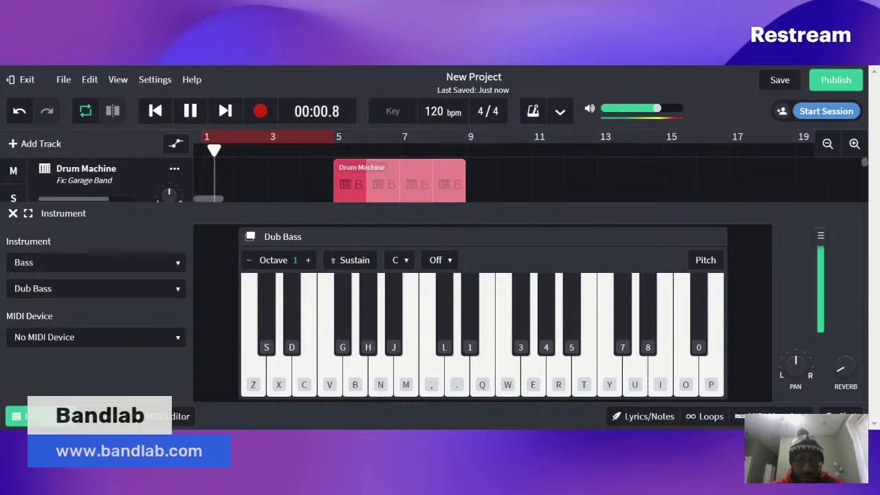
pyautogui.press('q')
pyautogui.press('w')
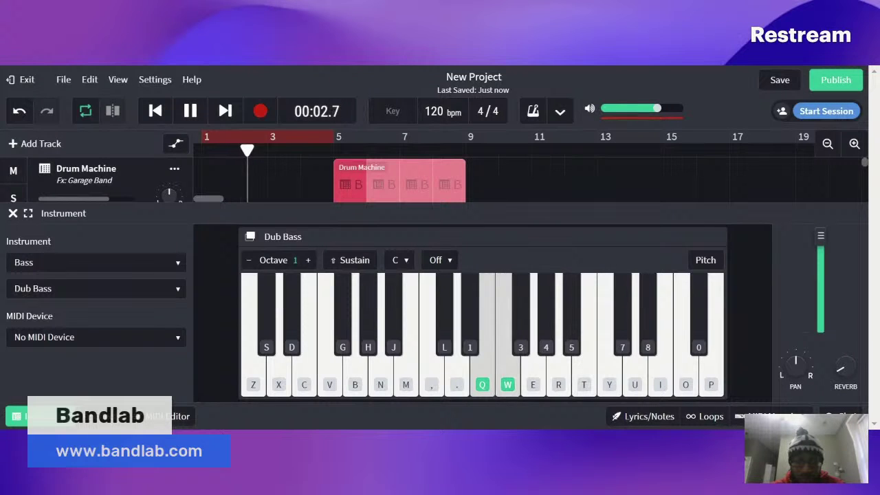
pyautogui.press('q')
pyautogui.press('m')
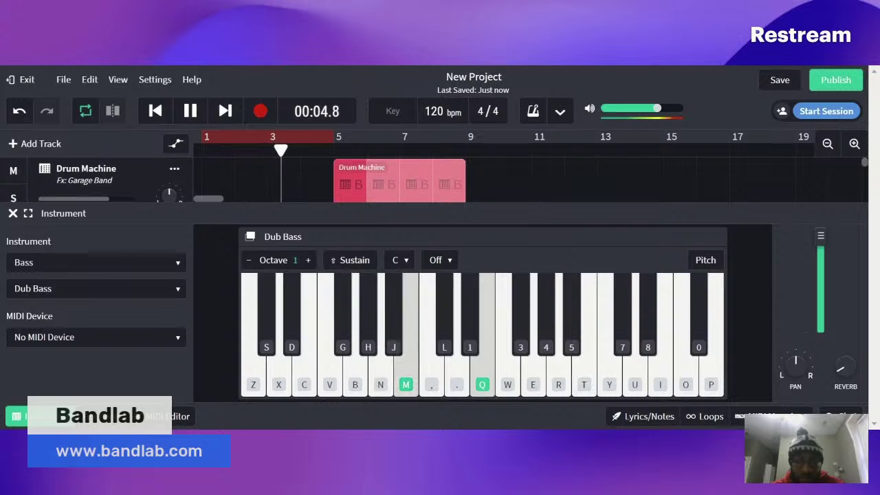
pyautogui.press('q')
pyautogui.press('w')
pyautogui.press('n')
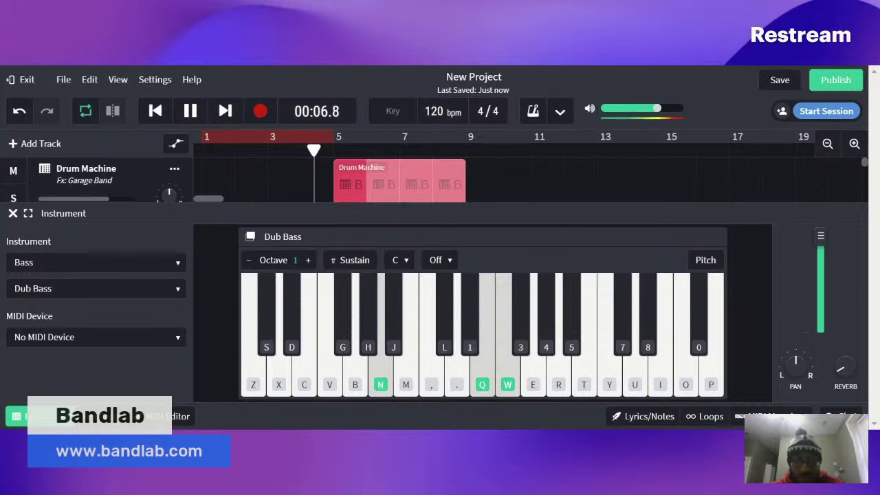
pyautogui.press('q')
pyautogui.press('w')
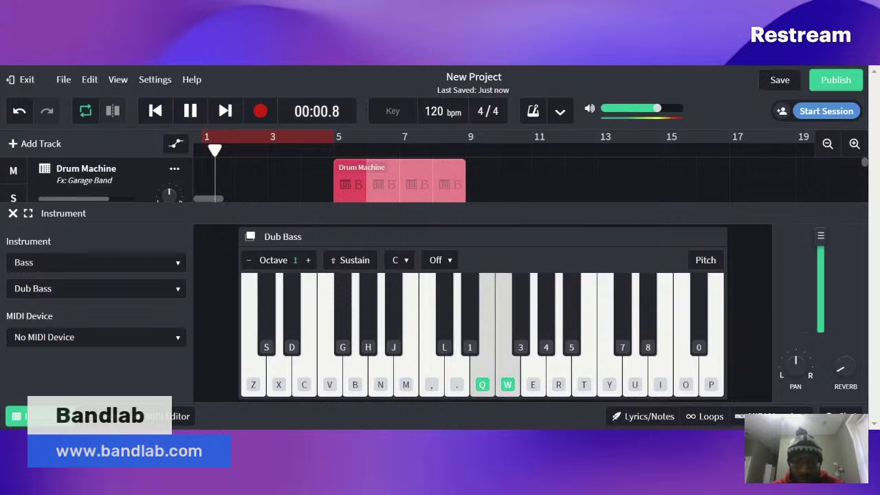
pyautogui.press('q')
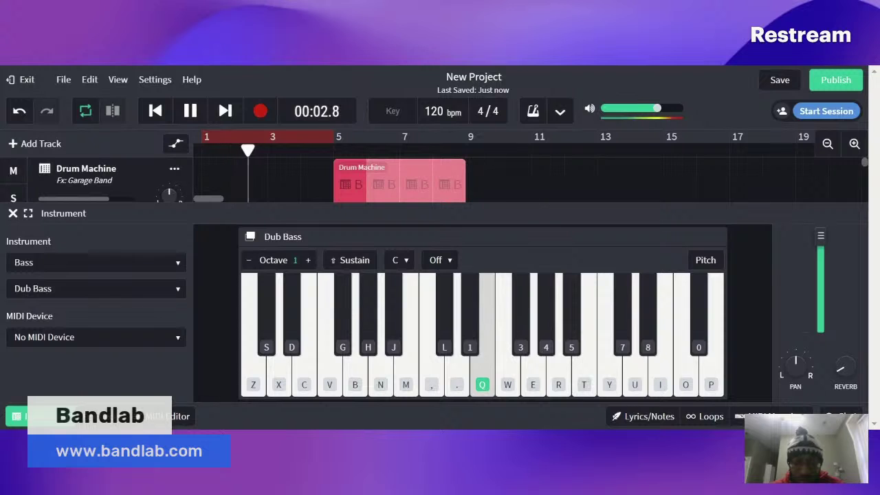
# Rehearse a lower bass line on E, F and A over the loop, and stop playback
pyautogui.press('c')
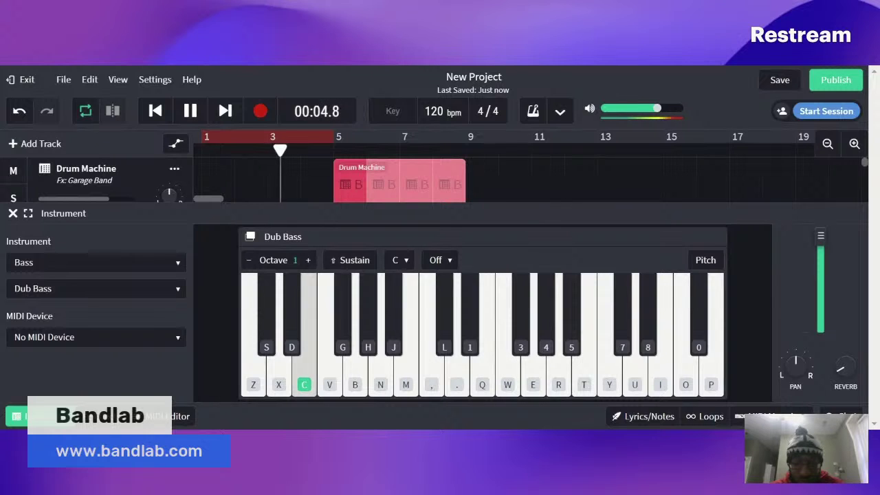
pyautogui.press('c')
pyautogui.press('v')
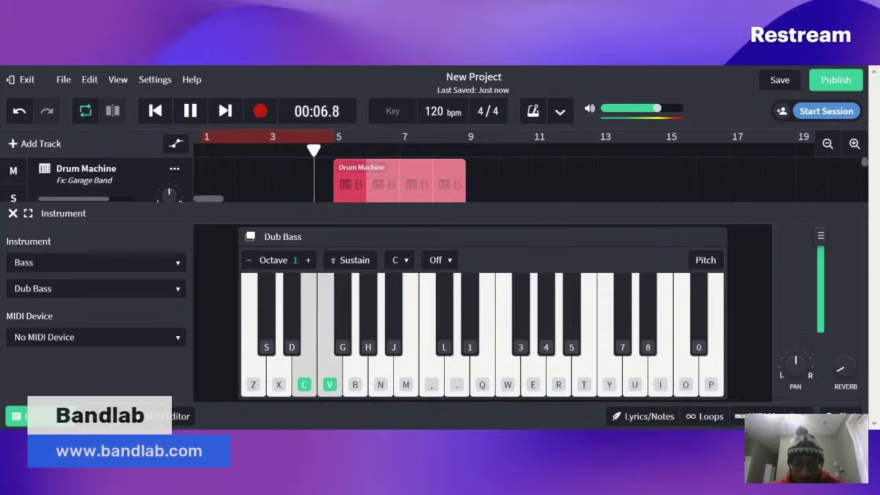
pyautogui.press('c')
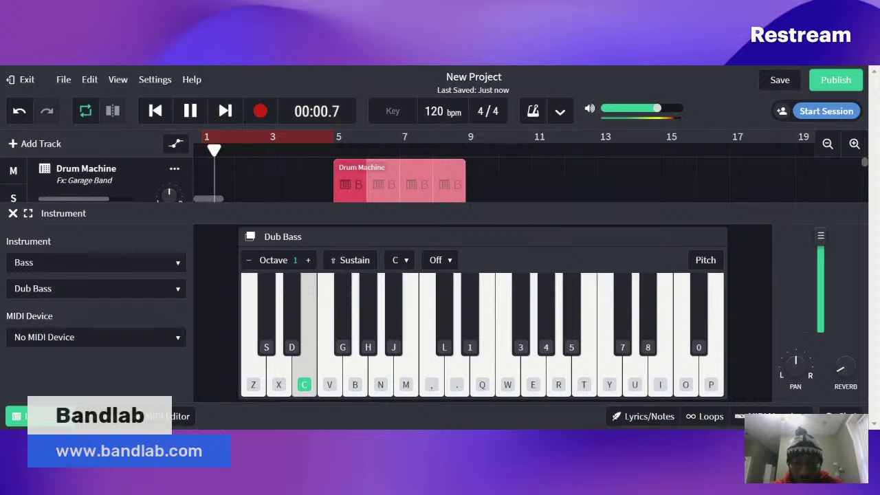
pyautogui.press('n')
pyautogui.press('c')
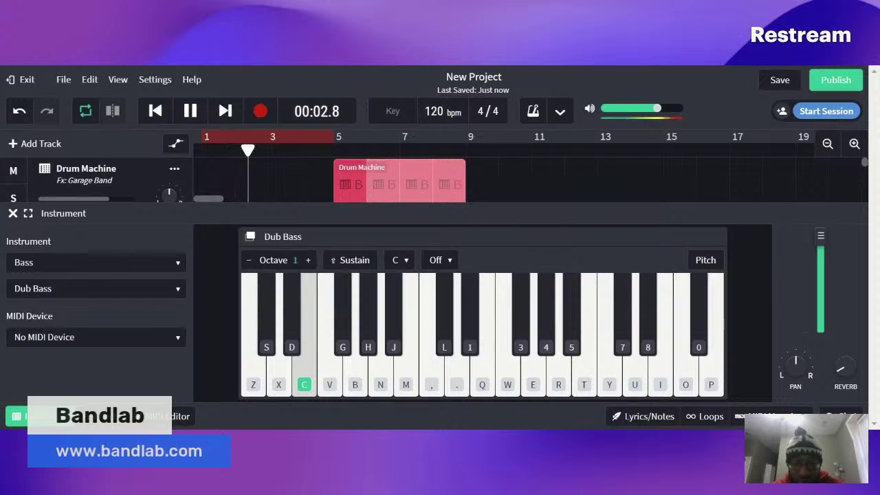
pyautogui.press('n')
pyautogui.press('space')
# With playback stopped, try alternating the low E with A, and with B
pyautogui.press('c')
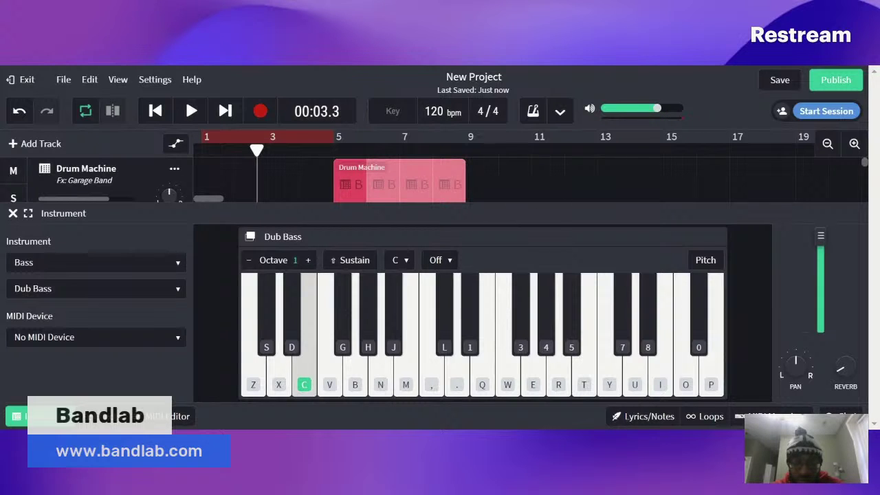
pyautogui.press('n')
pyautogui.press('c')
pyautogui.press('n')
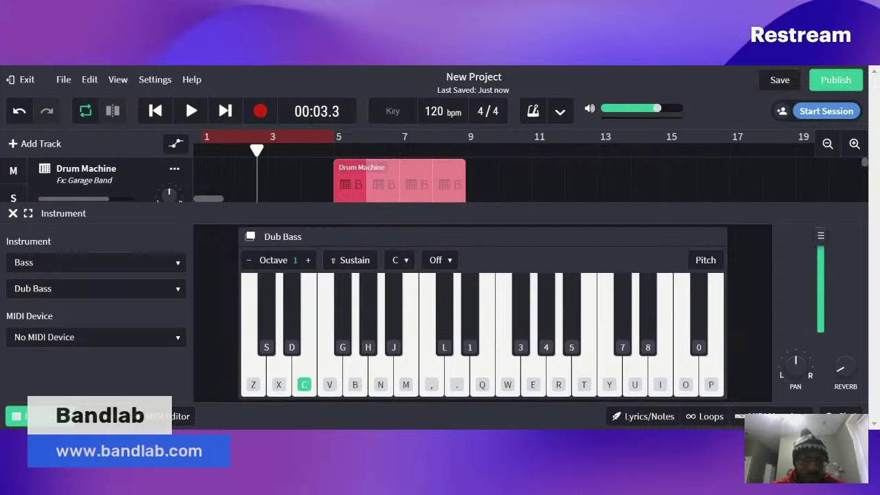
pyautogui.press('m')
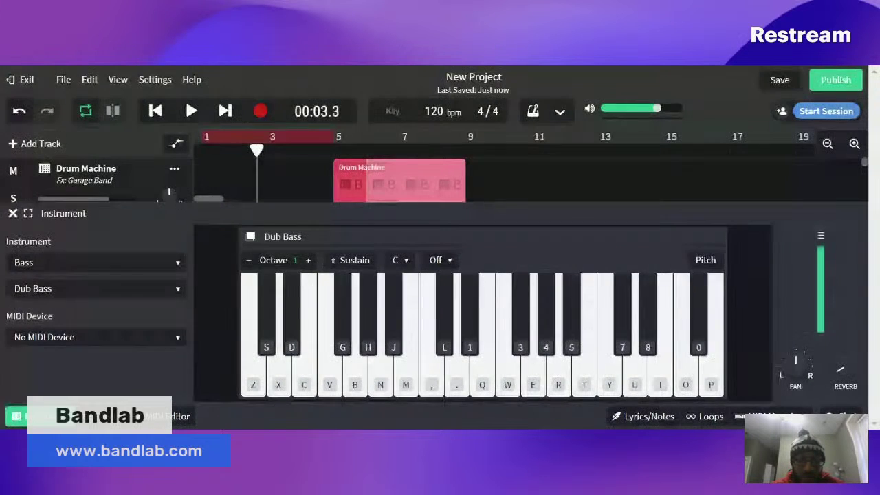
pyautogui.press('c')
pyautogui.press('m')
pyautogui.press('c')
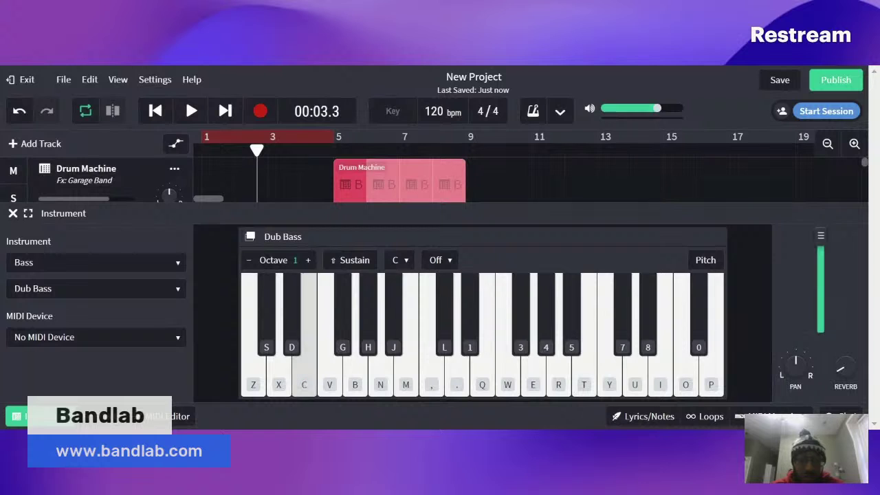
# Start loop playback and rehearse a sparse bass line on the low E, adding the low B
pyautogui.press('space')
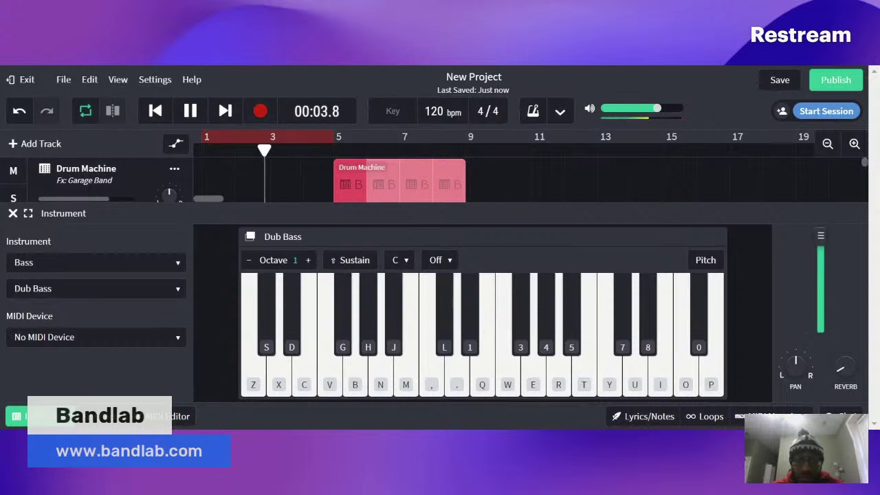
pyautogui.press('c')
pyautogui.press('c')
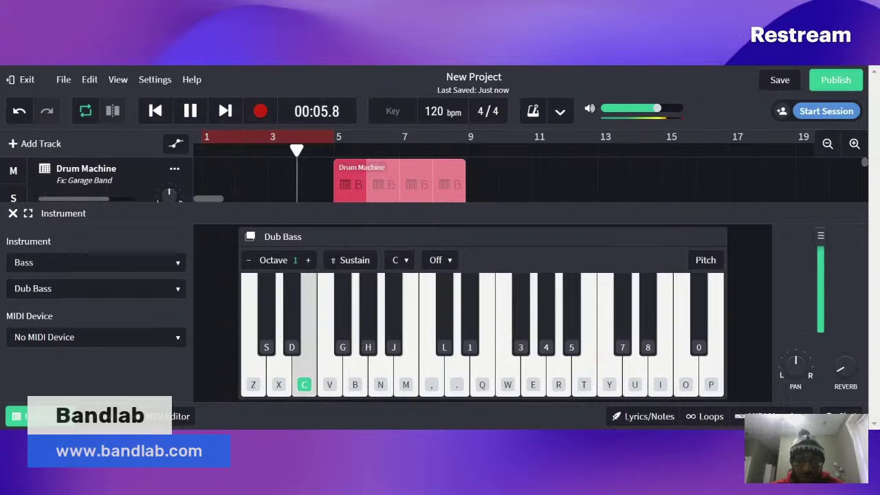
pyautogui.press('c')
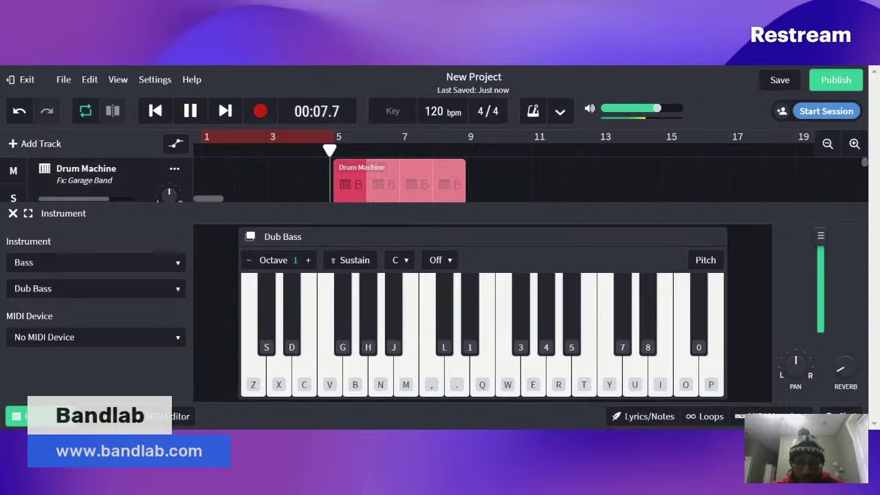
pyautogui.press('c')
pyautogui.press('m')
pyautogui.press('c')
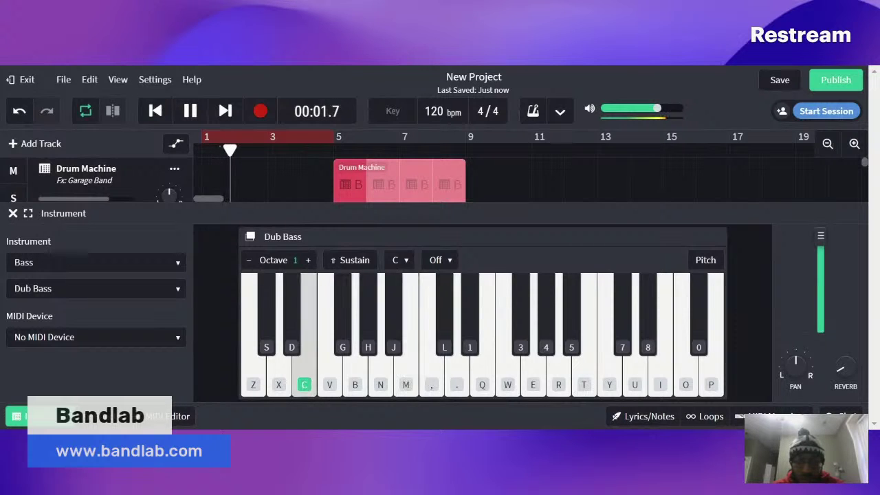
pyautogui.press('m')
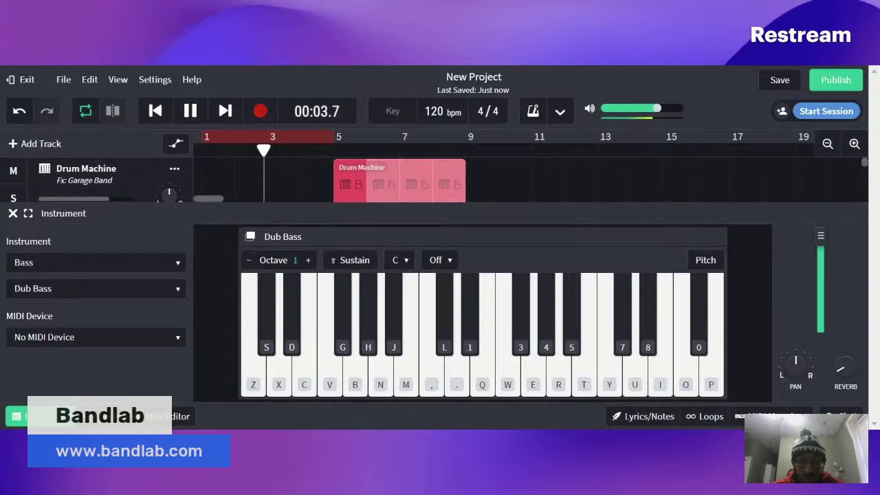
# Rehearse a low E, A and B bass phrase over the loop, moving back and forth between A and B
pyautogui.press('c')
pyautogui.press('n')
pyautogui.press('m')
pyautogui.press('n')
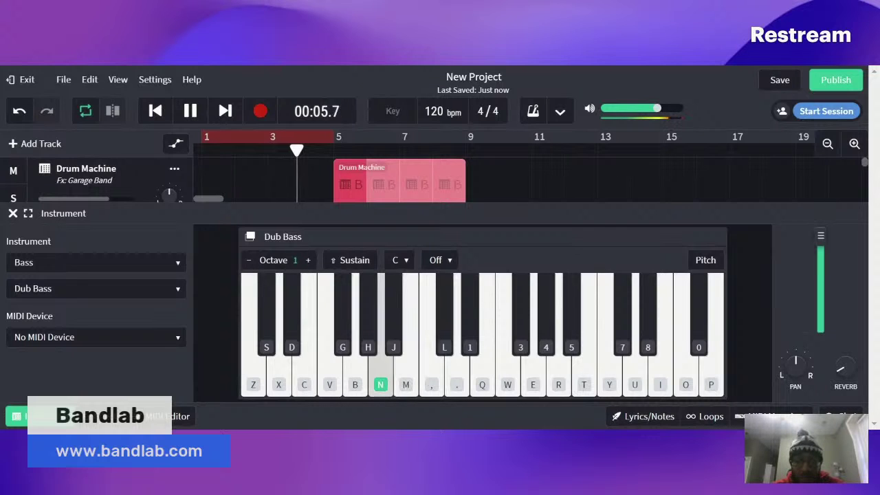
pyautogui.press('c')
pyautogui.press('n')
pyautogui.press('m')
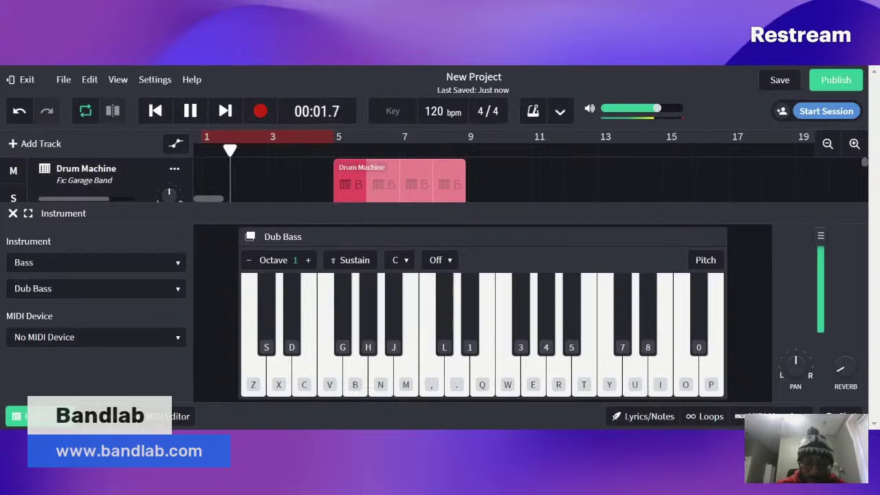
# Repeat the rising low E, A, B bass phrase over the loop, ending the last pass on the next C up
pyautogui.press('c')
pyautogui.press('n')
pyautogui.press('m')
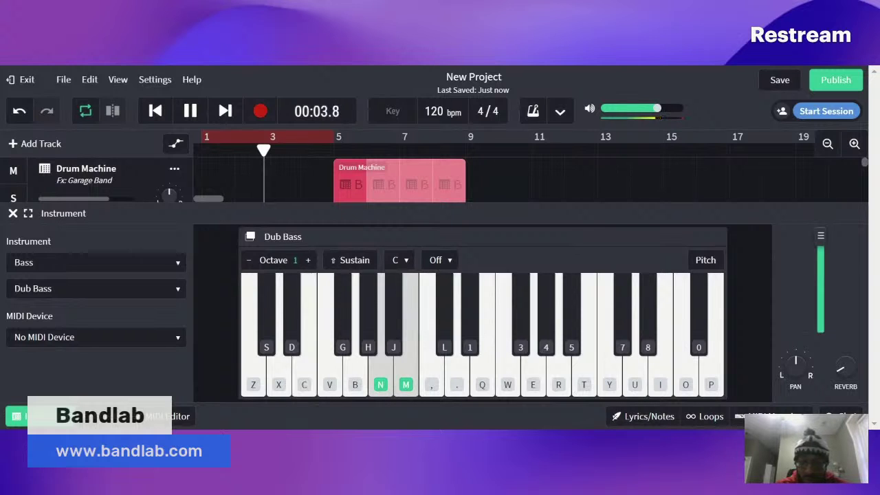
pyautogui.press('c')
pyautogui.press('n')
pyautogui.press('m')
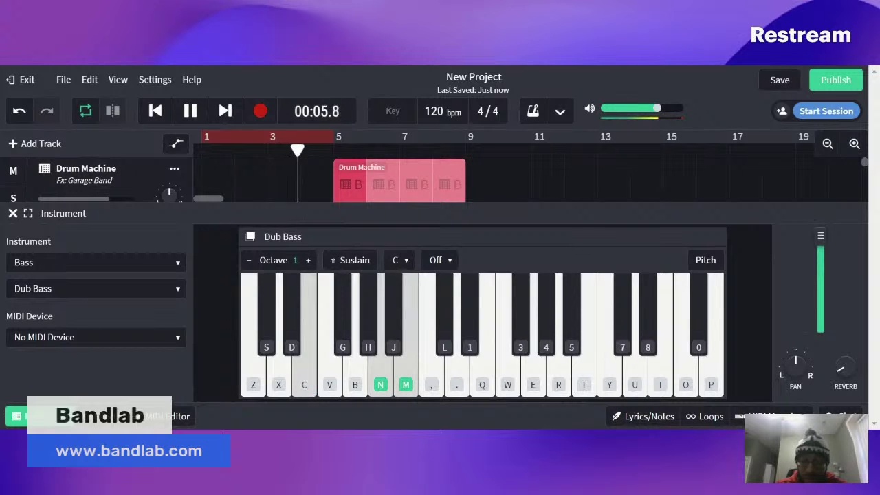
pyautogui.press('c')
pyautogui.press('n')
pyautogui.press('m')
pyautogui.press(',')
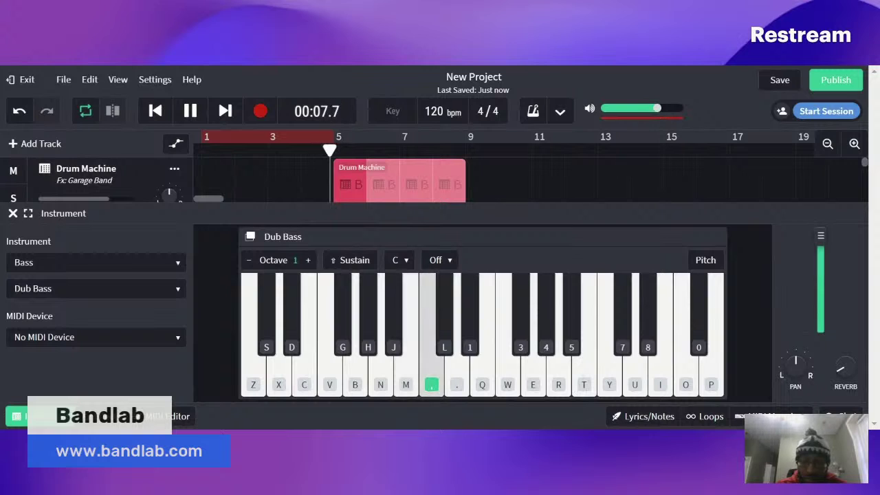
# Rehearse a two-part bass line over the loop, alternating the E, A, B phrase with E, A, B, C
pyautogui.press('c')
pyautogui.press('n')
pyautogui.press('m')
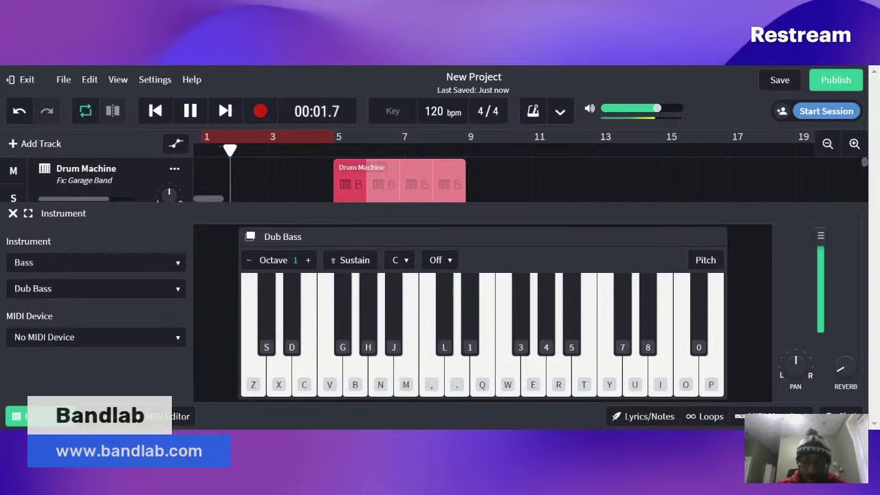
pyautogui.press('c')
pyautogui.press('n')
pyautogui.press('m')
pyautogui.press(',')
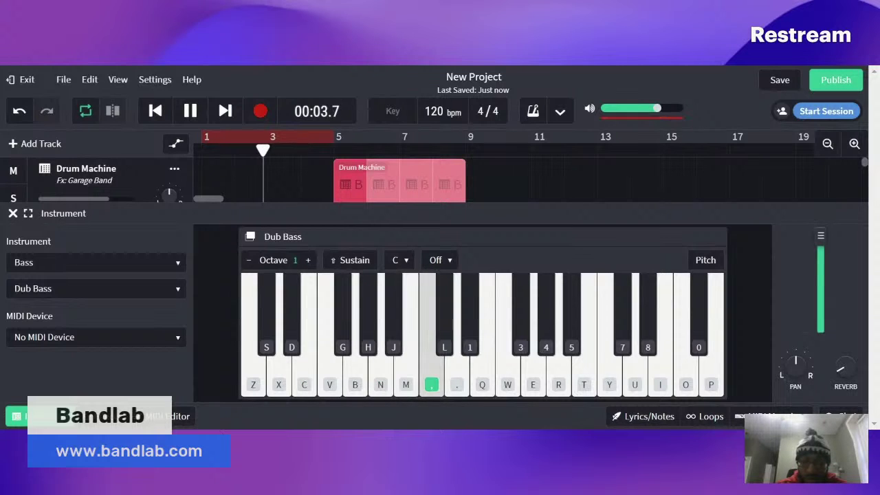
pyautogui.press('c')
pyautogui.press('n')
pyautogui.press('m')
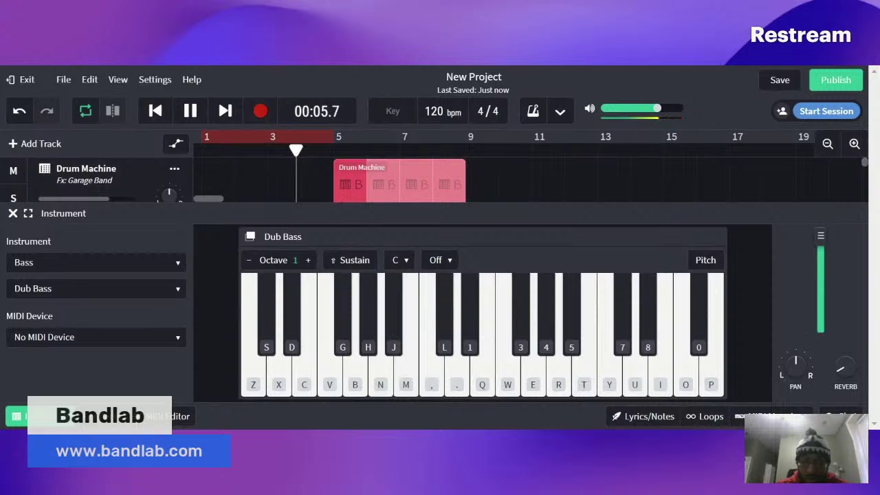
pyautogui.press('c')
pyautogui.press('n')
pyautogui.press('m')
pyautogui.press(',')
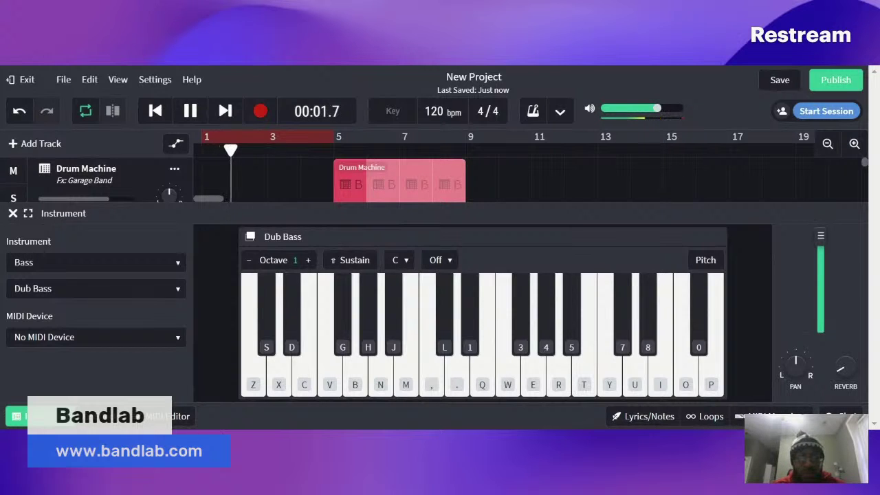
# Stop playback and return the playhead to the start of the project
pyautogui.press('space')
pyautogui.press('Return')
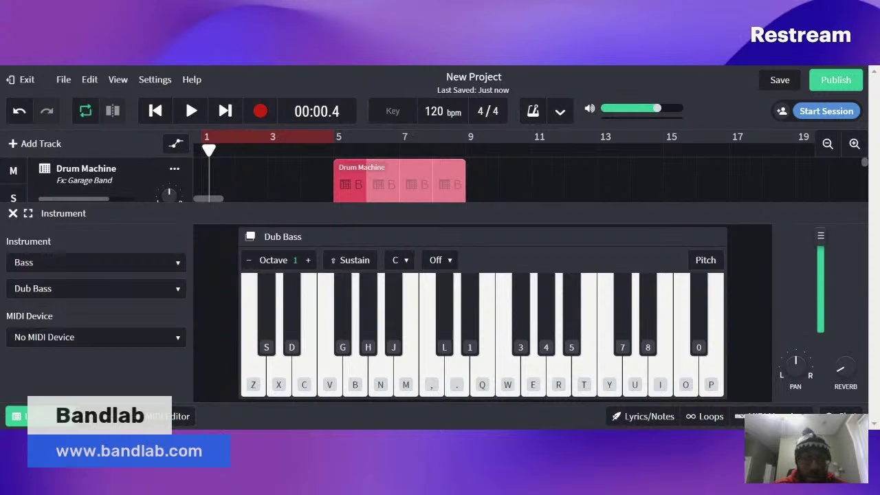
pyautogui.press('Return')
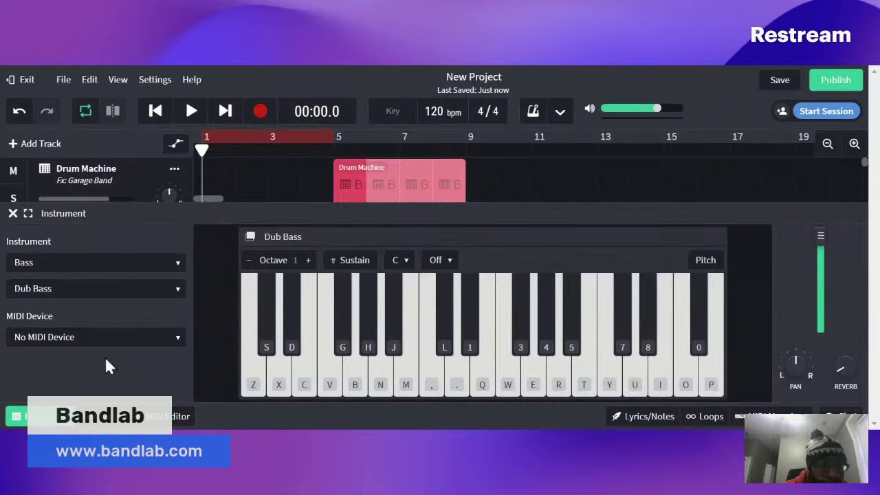
# Open the MIDI Editor for the Instrument track
pyautogui.click(159, 416)
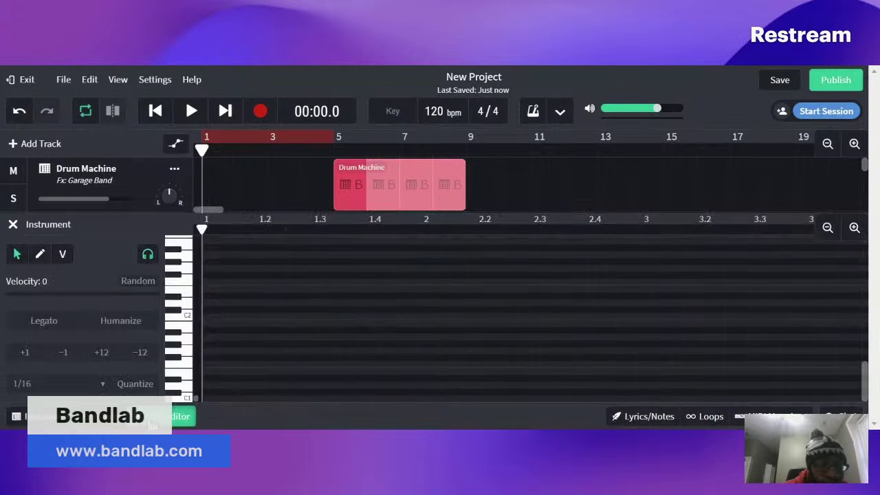
pyautogui.click(160, 416)
pyautogui.click(153, 423)
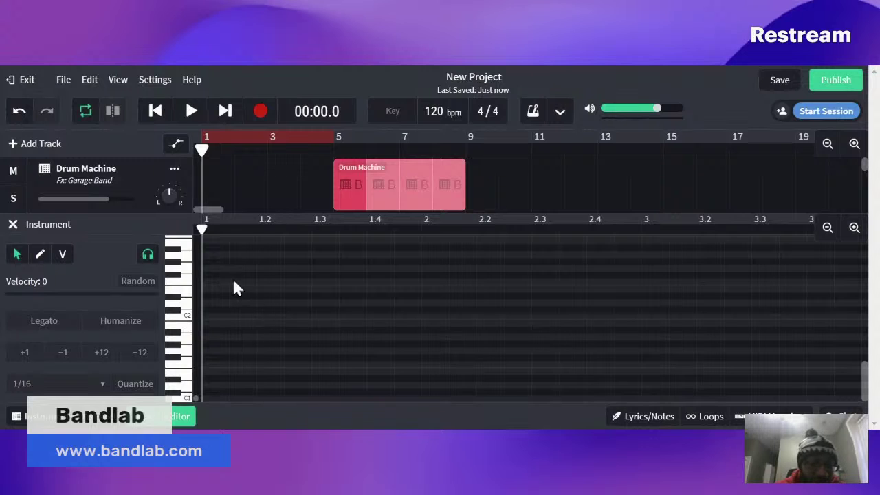
pyautogui.click(34, 417)
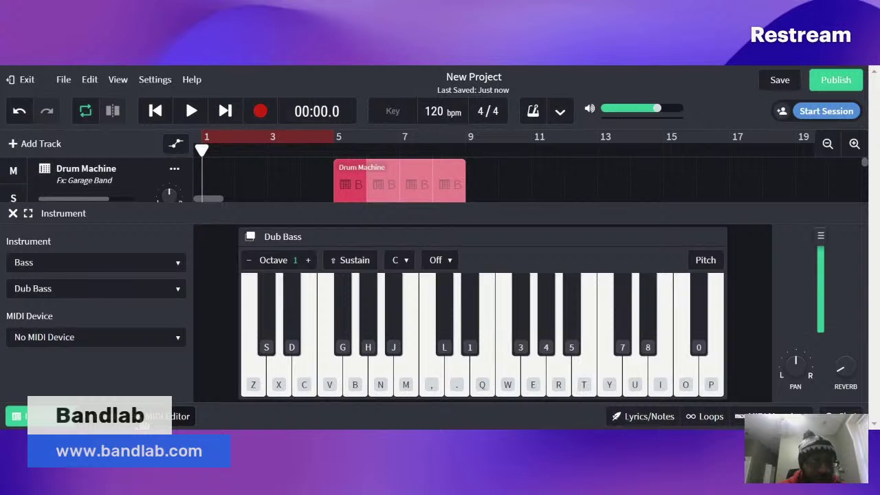
pyautogui.click(167, 416)
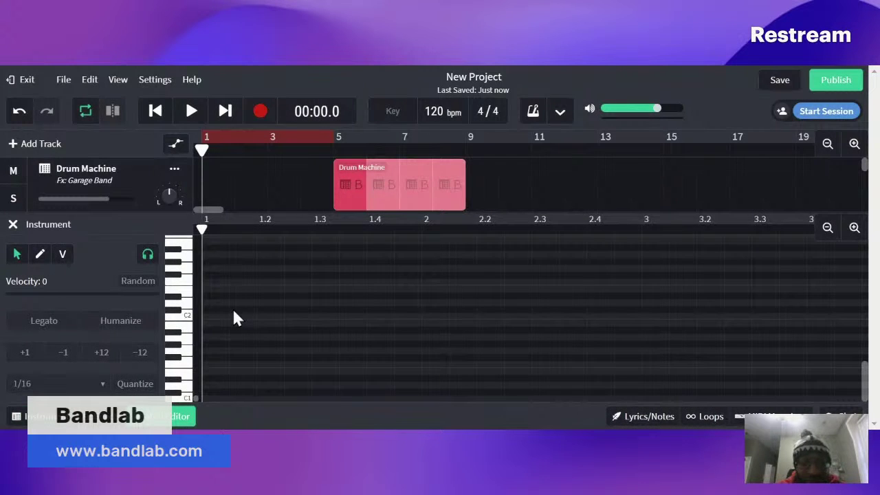
# Add a G2 note to the Instrument track just after the start of bar 1
pyautogui.scroll(3, 467, 185)
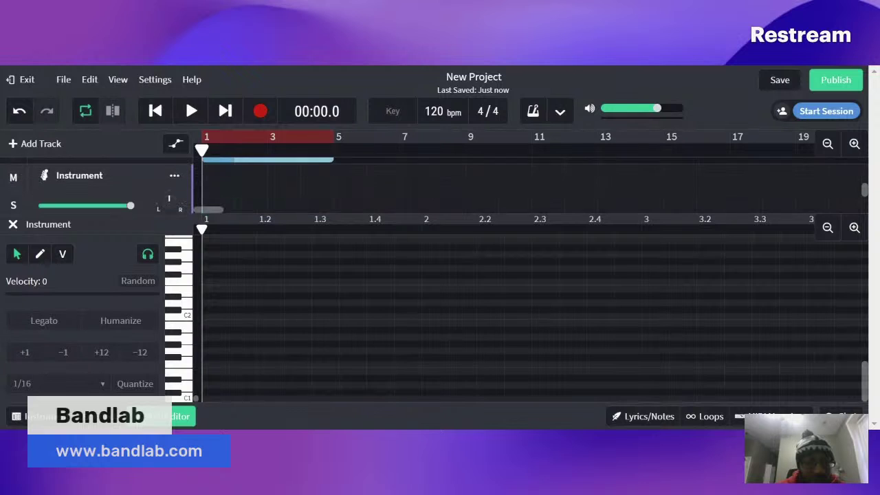
pyautogui.scroll(3, 468, 184)
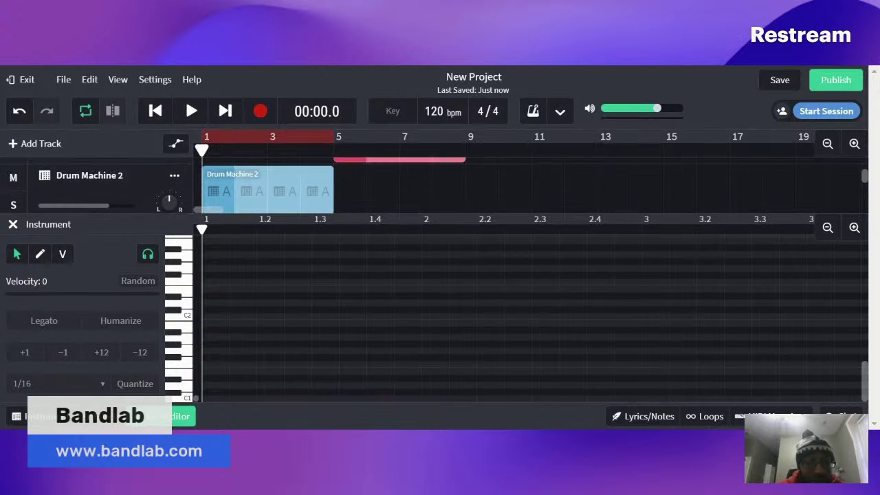
pyautogui.scroll(-1, 467, 184)
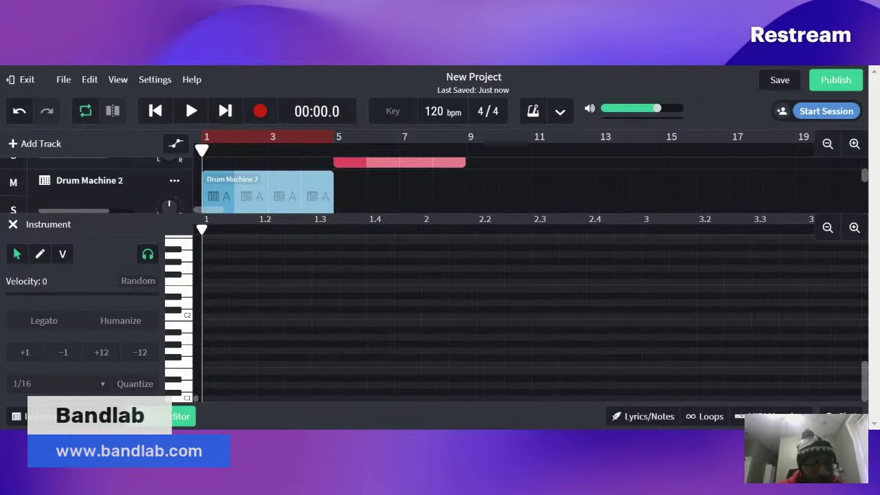
pyautogui.doubleClick(228, 271)
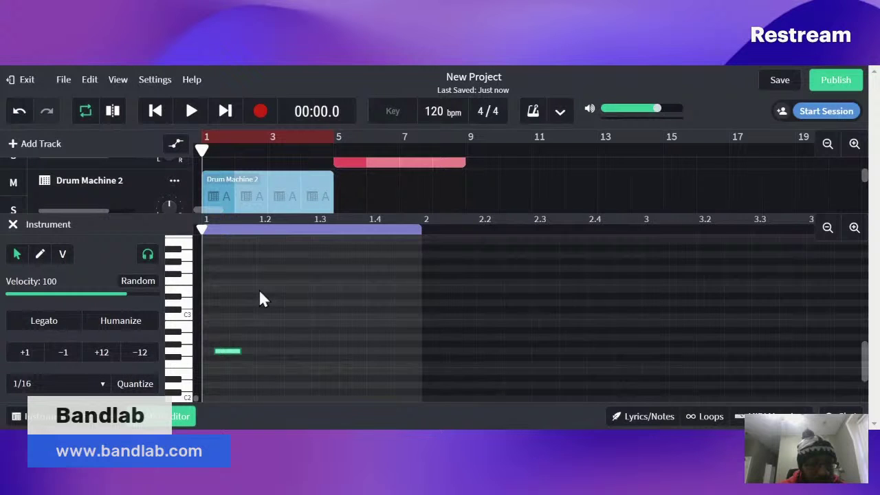
# Reopen the Instrument track's new region in the MIDI Editor and add a C3 note just after beat 1.2
pyautogui.scroll(2, 260, 299)
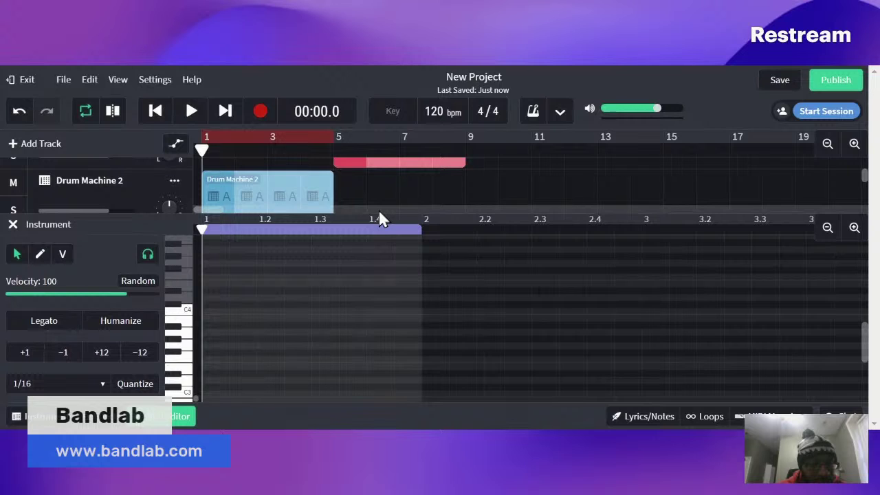
pyautogui.scroll(1, 307, 182)
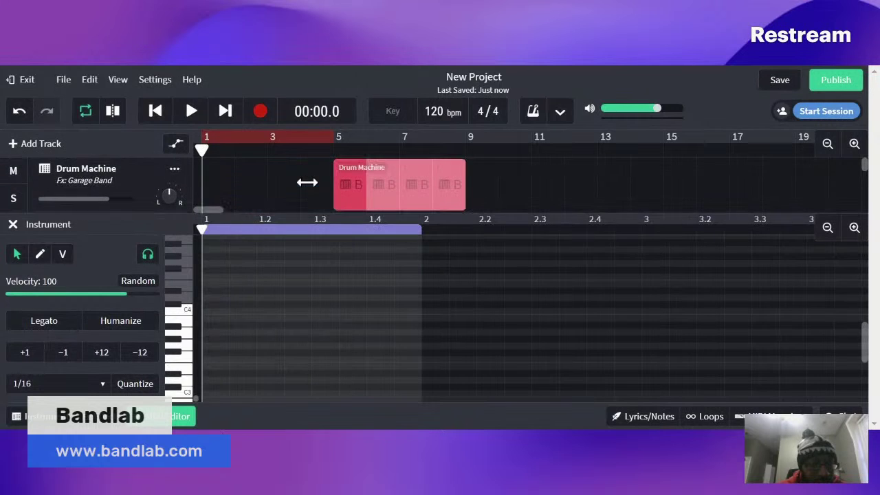
pyautogui.click(221, 186)
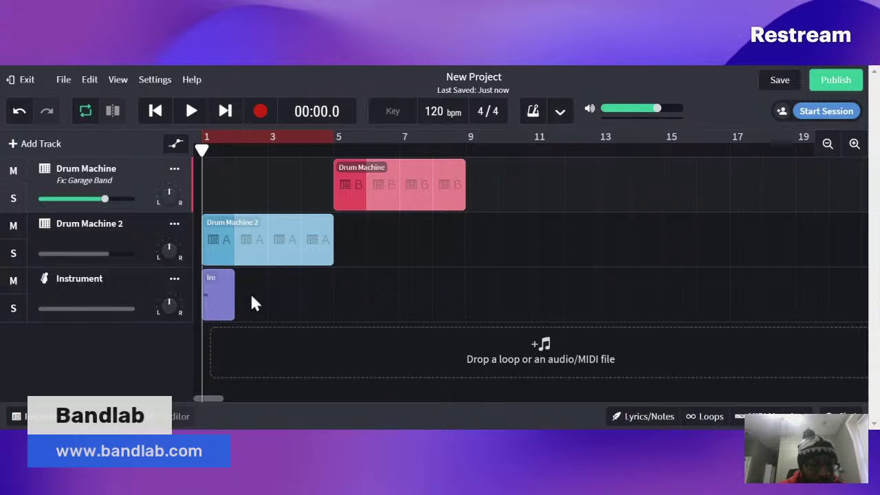
pyautogui.doubleClick(221, 289)
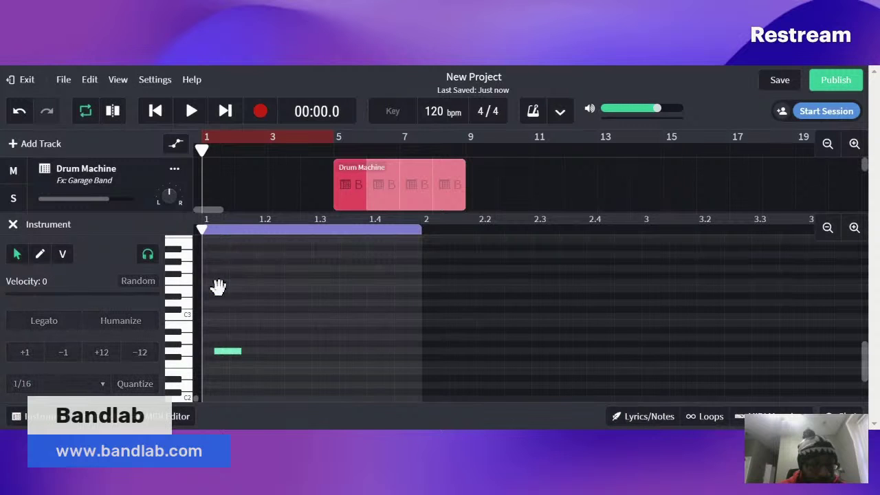
pyautogui.doubleClick(276, 317)
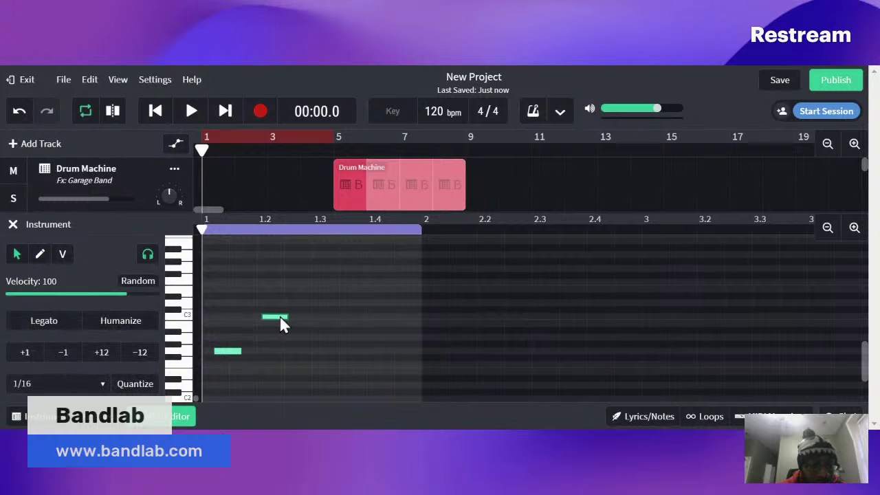
pyautogui.click(338, 326)
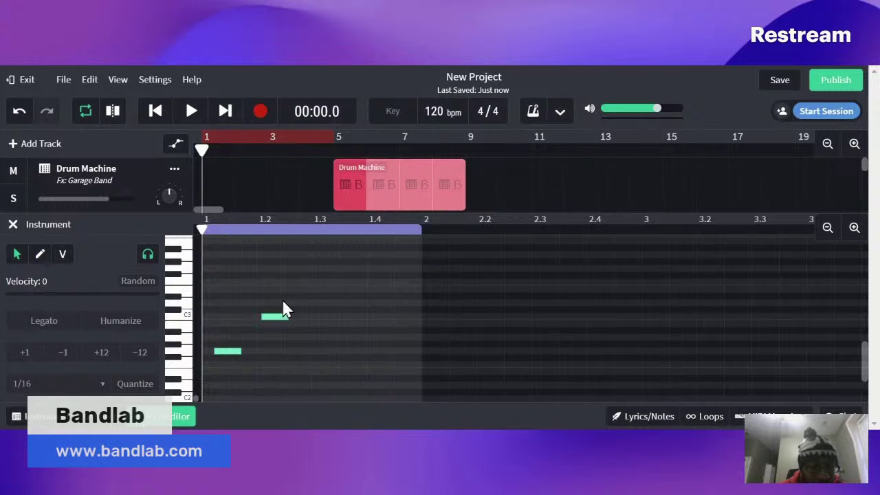
# Add an F#3 note and a D3 note midway between the start of bar 1 and beat 1.2
pyautogui.doubleClick(251, 275)
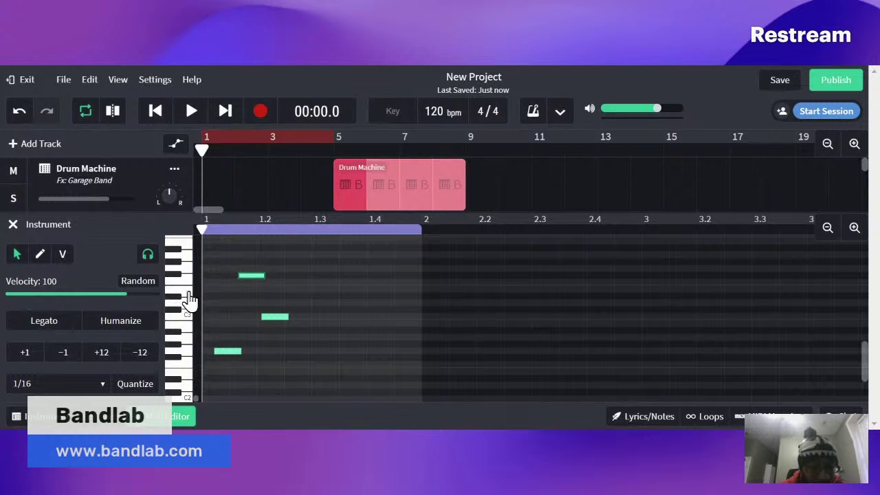
pyautogui.click(255, 304)
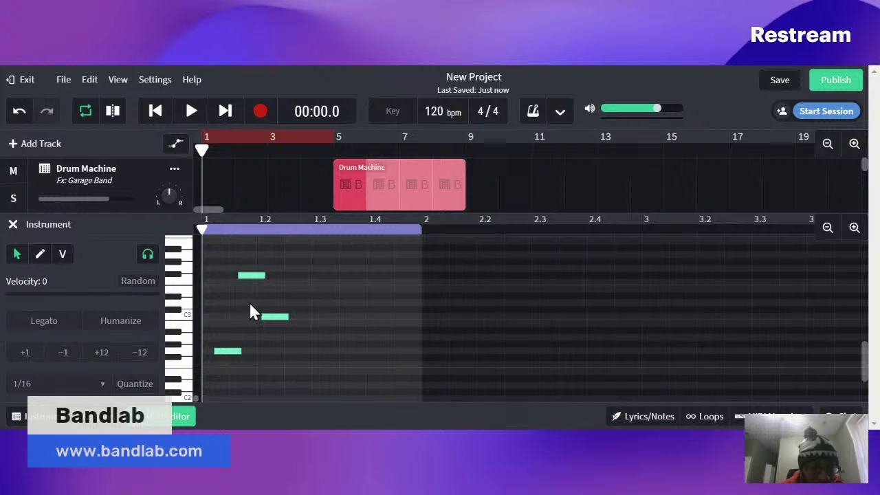
pyautogui.doubleClick(251, 304)
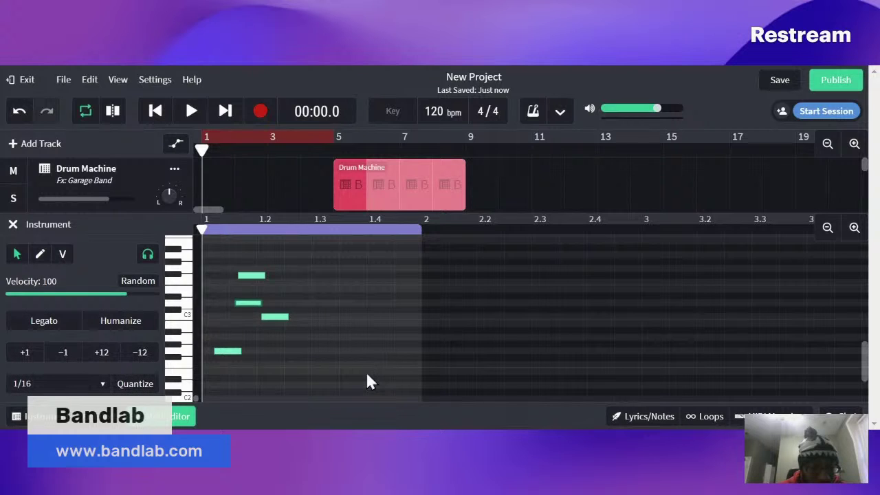
# Play back the added notes briefly, and move the D3 note to G2 just after beat 1.3
pyautogui.press('space')
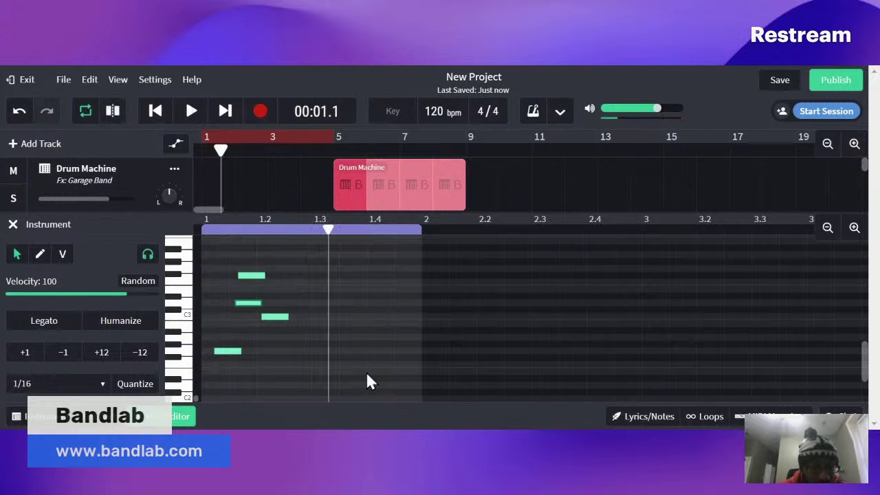
pyautogui.moveTo(251, 308); pyautogui.dragTo(347, 351)
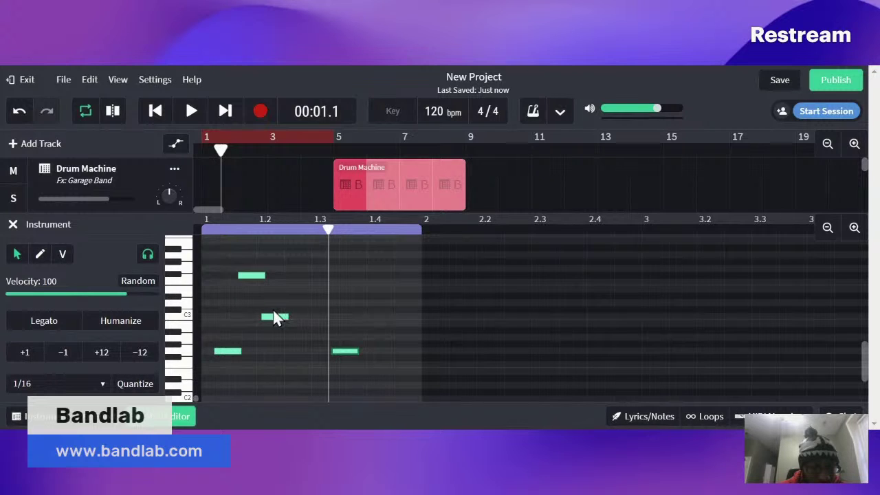
# Move the C3 note to A#2 around beat 1.3 and the F#3 note to A#2 before beat 1.2, and play them back
pyautogui.moveTo(275, 322); pyautogui.dragTo(336, 335)
pyautogui.moveTo(251, 274); pyautogui.dragTo(240, 332)
pyautogui.press('space')
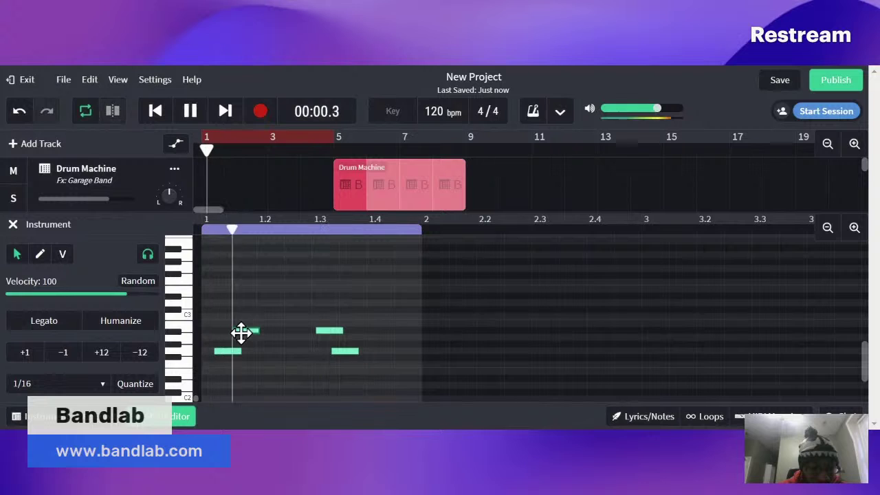
pyautogui.press('space')
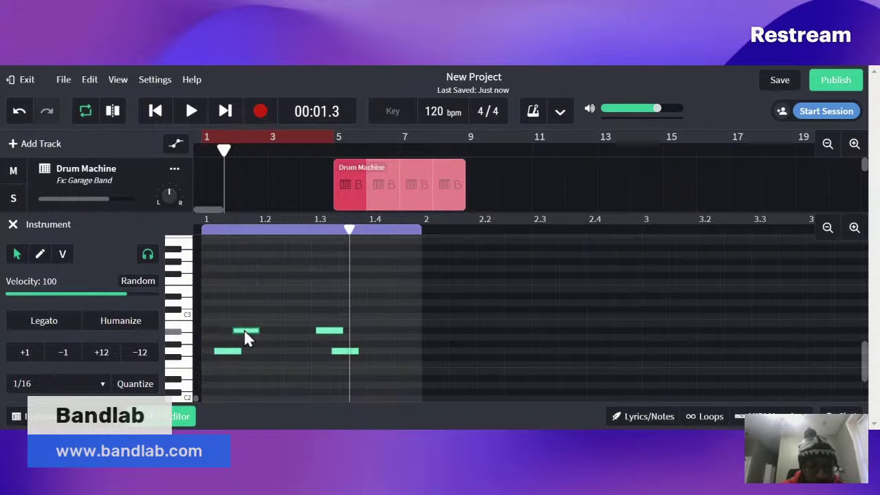
# Delete both A#2 notes, and try a C#3 note just after beat 1.2 before removing it
pyautogui.doubleClick(245, 330)
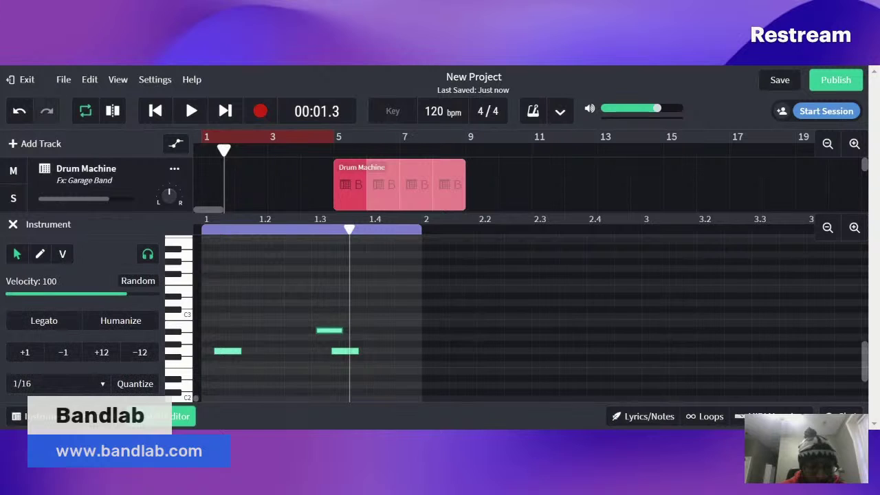
pyautogui.press('Delete')
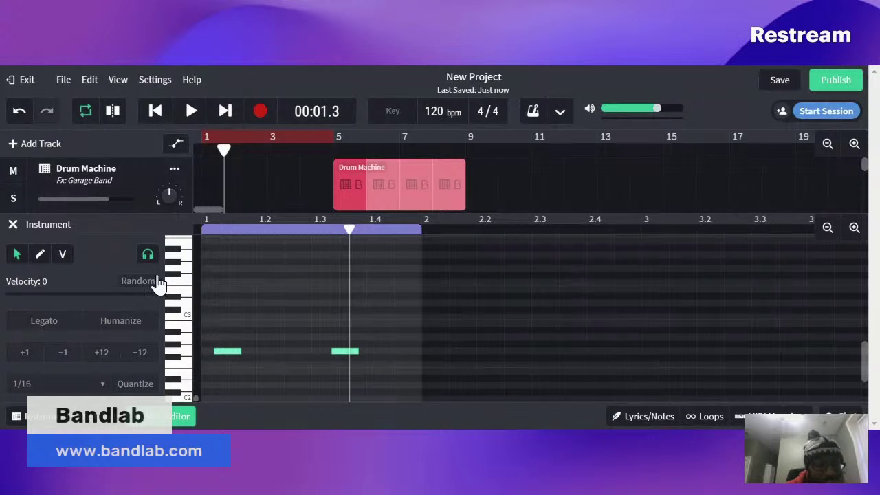
pyautogui.click(278, 309)
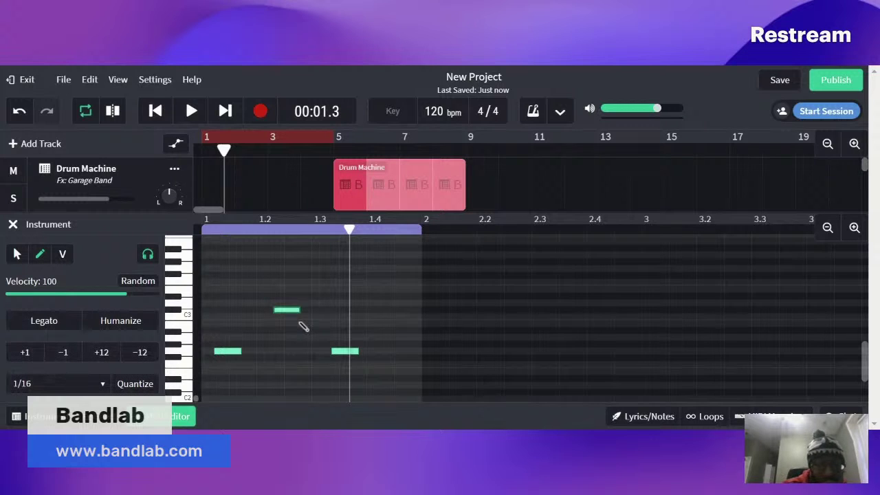
pyautogui.press('Delete')
# Play the loop briefly and shorten the loop region so that it covers only bar 1
pyautogui.press('space')
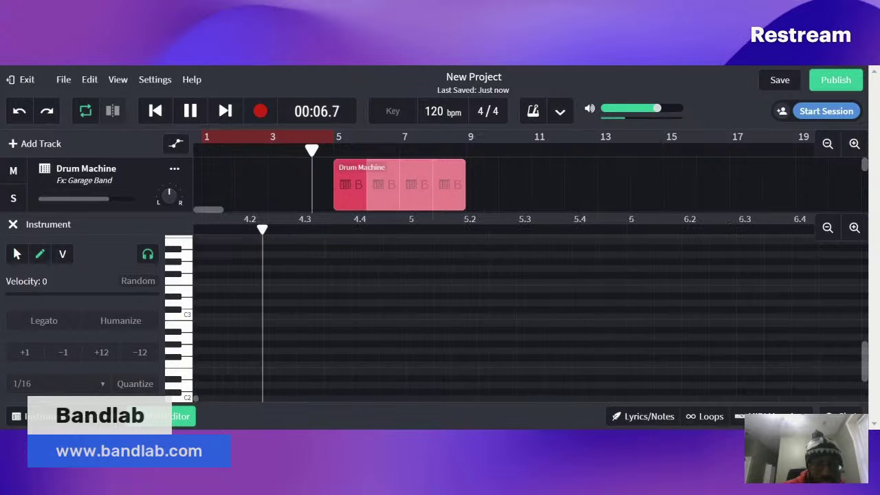
pyautogui.press('space')
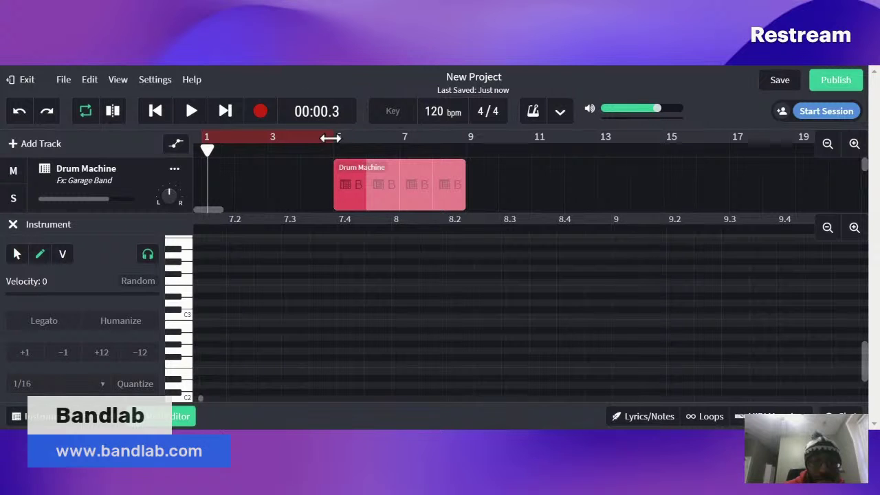
pyautogui.moveTo(330, 138); pyautogui.dragTo(269, 137)
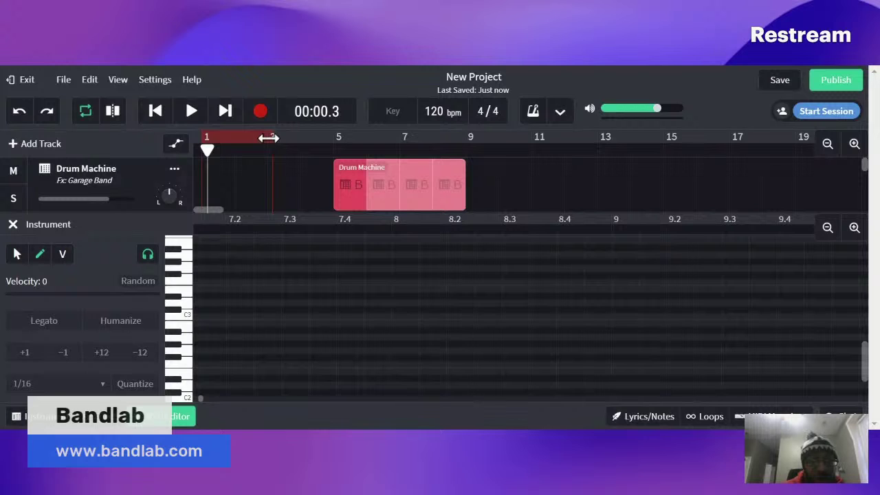
pyautogui.doubleClick(249, 178)
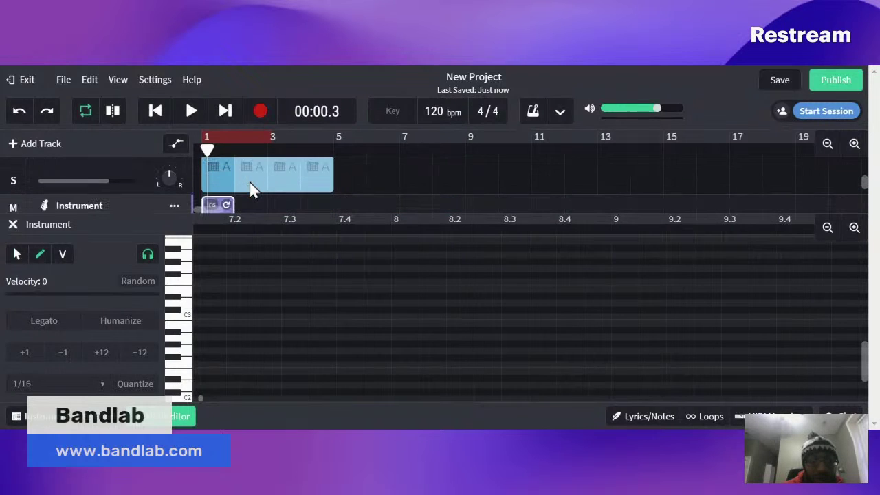
pyautogui.scroll(-1, 250, 189)
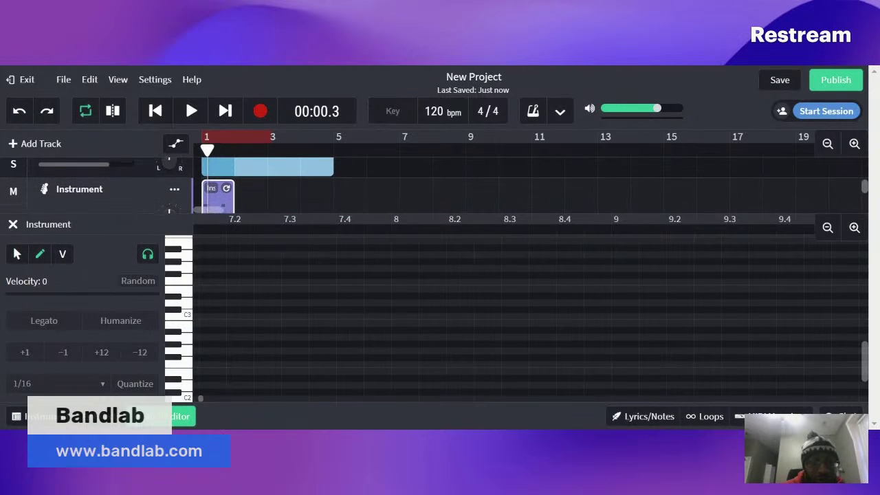
pyautogui.moveTo(267, 140); pyautogui.dragTo(230, 126)
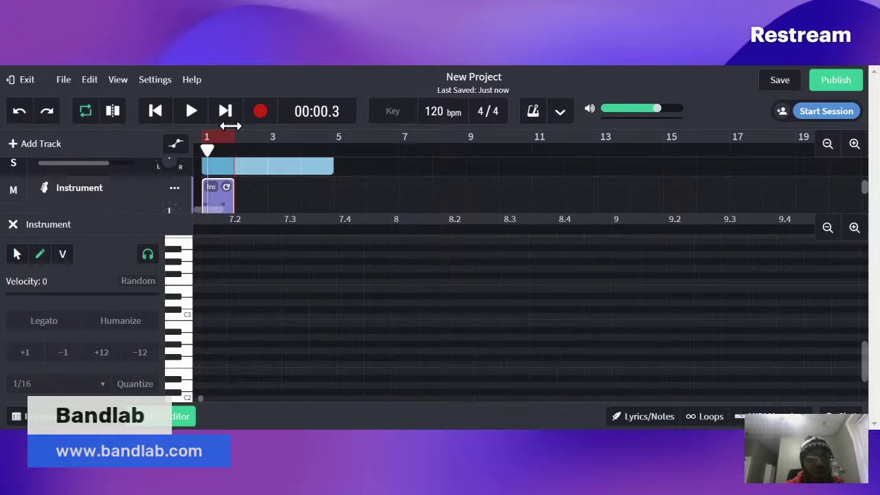
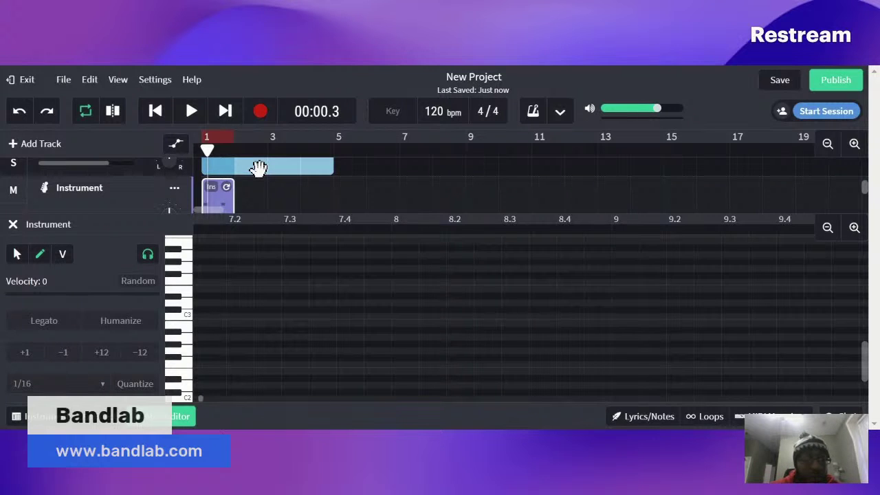
# Close the MIDI Editor and mute the Instrument track
pyautogui.scroll(2, 257, 168)
pyautogui.scroll(-2, 258, 169)
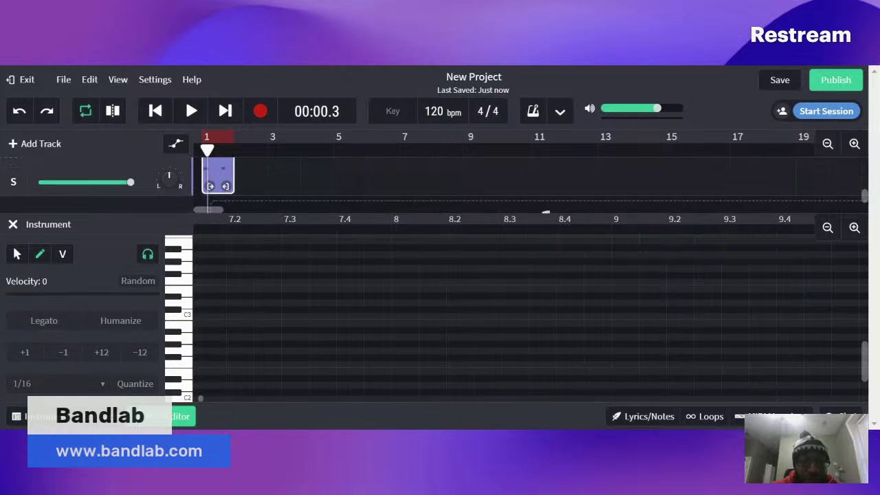
pyautogui.scroll(1, 258, 168)
pyautogui.scroll(1, 232, 194)
pyautogui.doubleClick(232, 194)
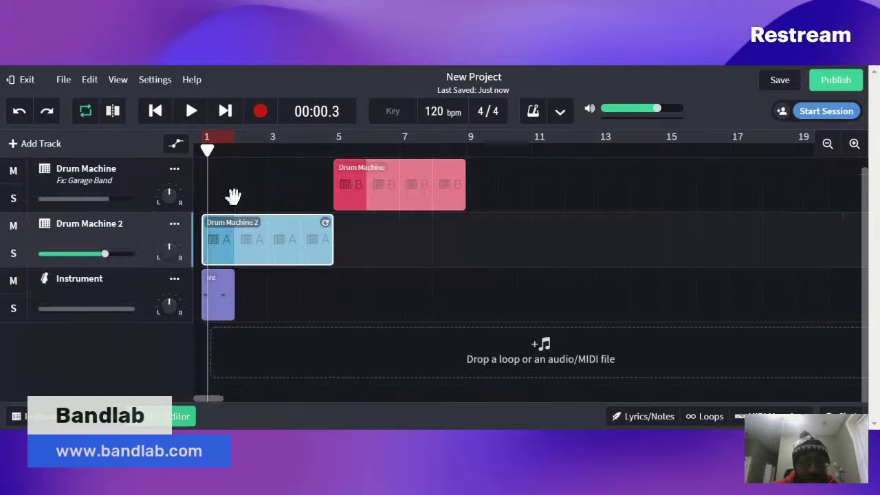
pyautogui.click(220, 230)
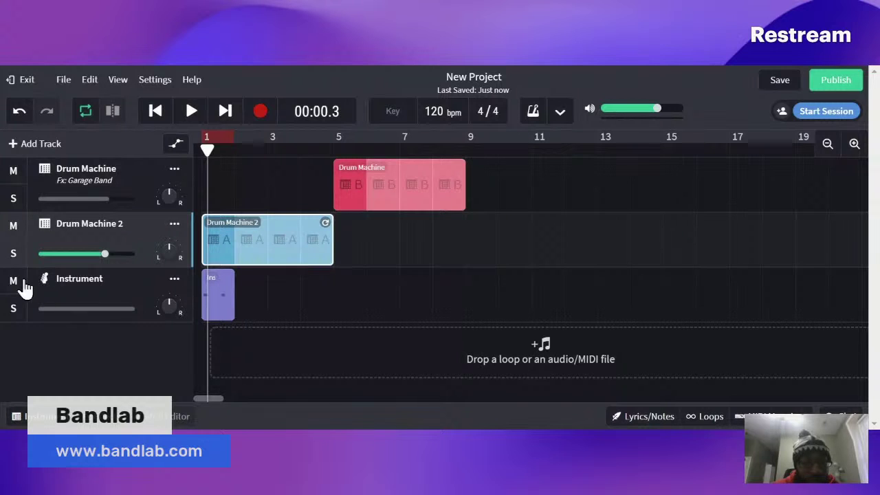
pyautogui.click(16, 292)
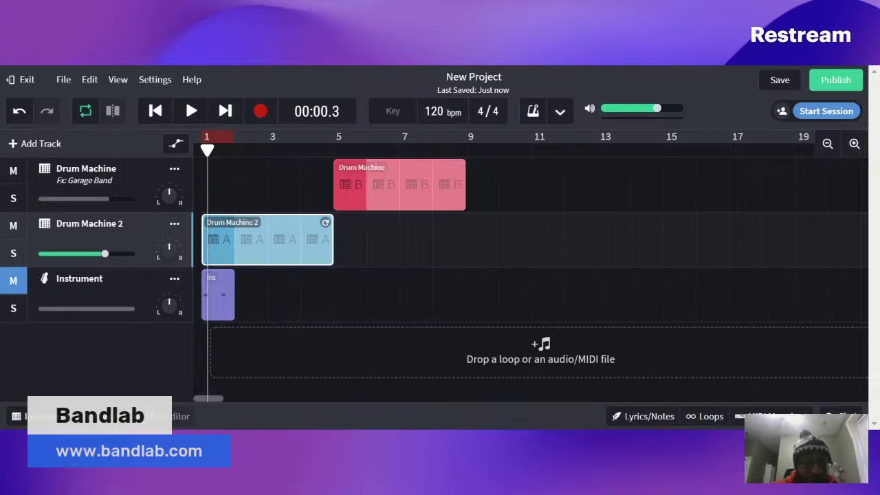
# Play the one-bar loop, switching the Instrument track's mute off and on again to compare, and stop playback
pyautogui.click(191, 111)
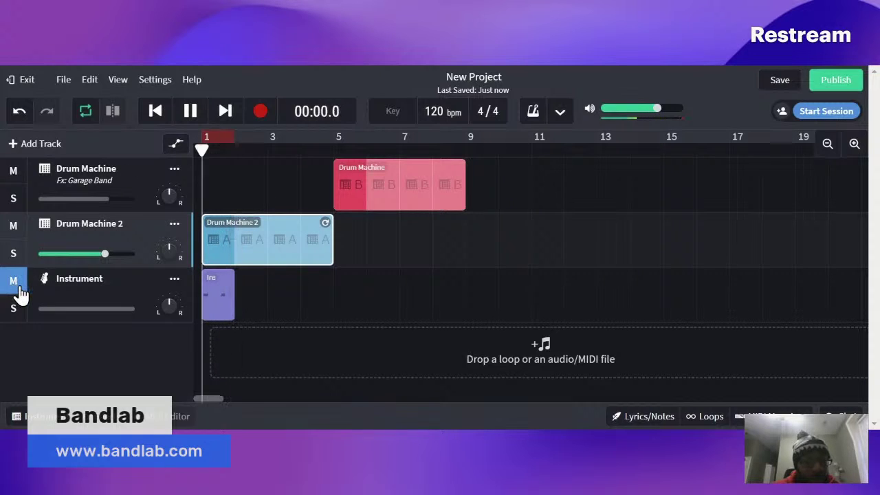
pyautogui.click(20, 291)
pyautogui.click(20, 292)
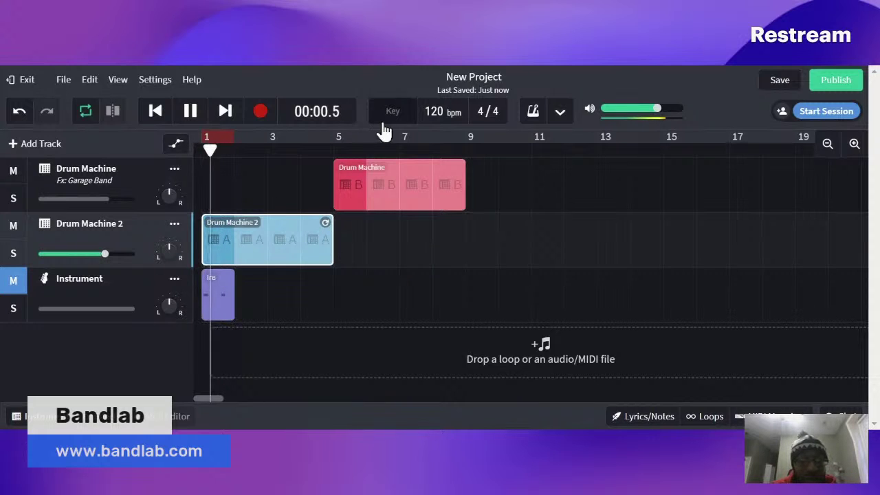
pyautogui.click(191, 110)
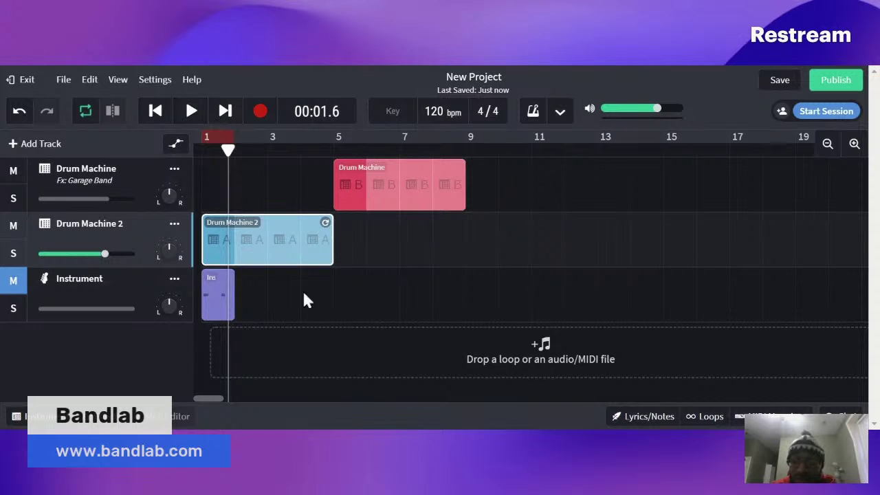
# Reopen the Instrument region in the MIDI Editor, unmute the track and play its notes over the beat
pyautogui.click(212, 290)
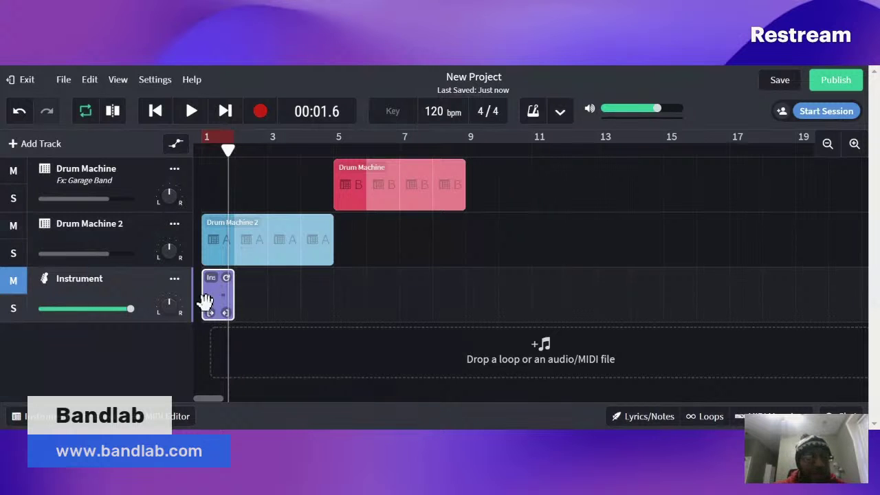
pyautogui.doubleClick(218, 303)
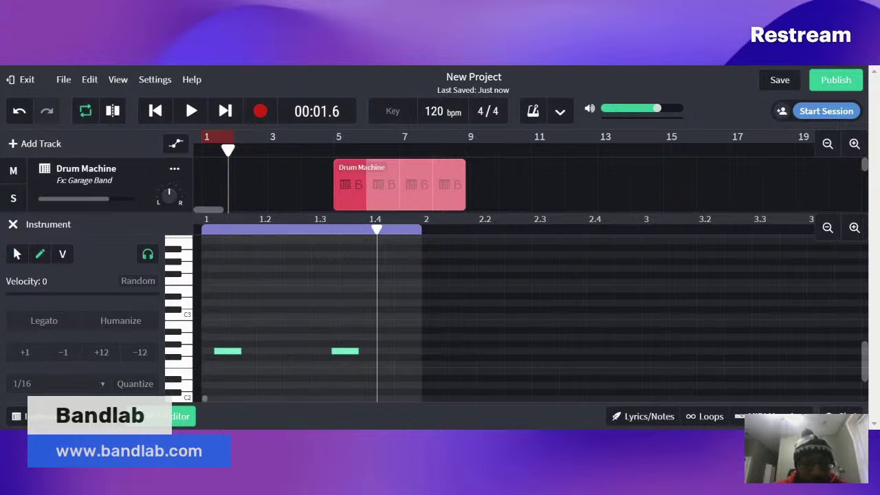
pyautogui.press('space')
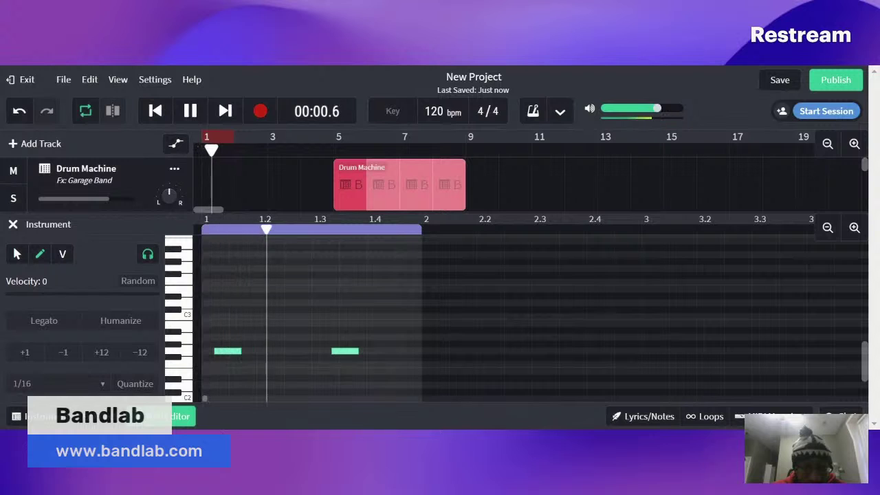
pyautogui.press('space')
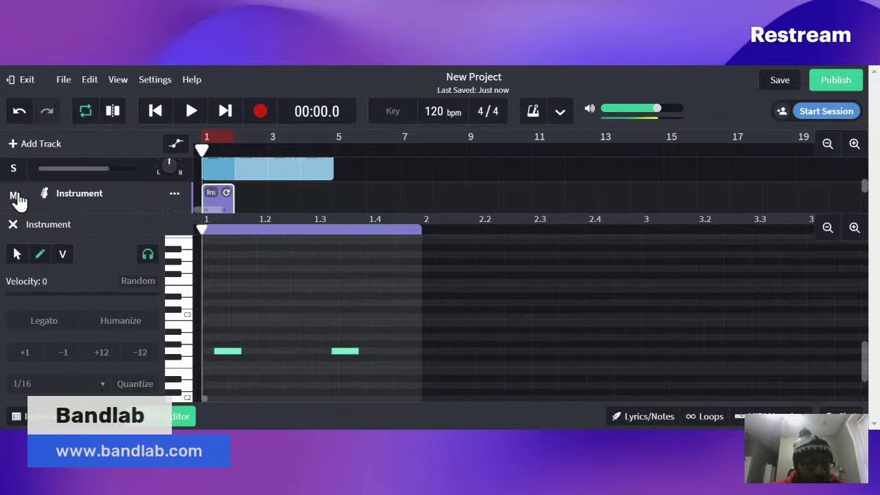
pyautogui.press('space')
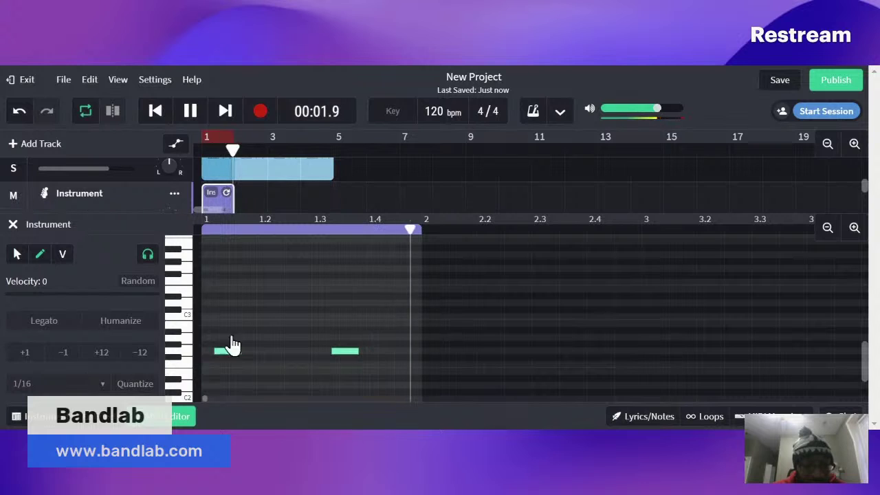
pyautogui.press('space')
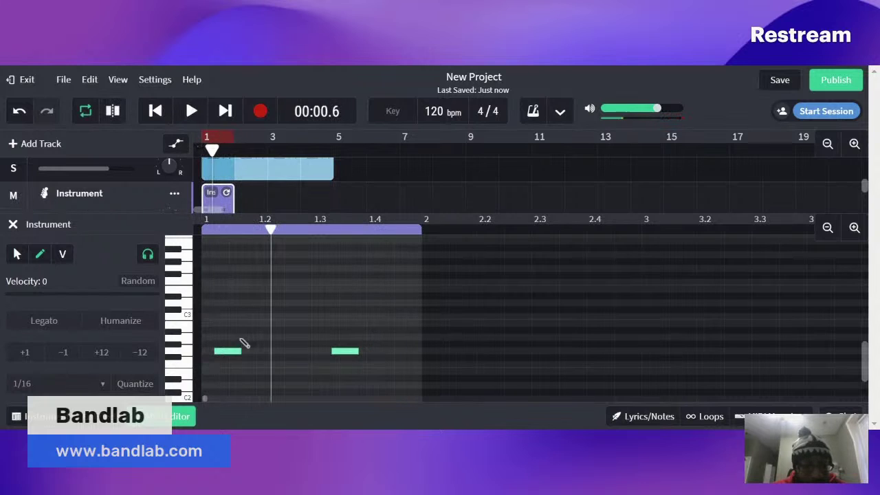
# Shorten the first G2 note to a little over half its length by moving its end earlier
pyautogui.click(18, 255)
pyautogui.click(233, 351)
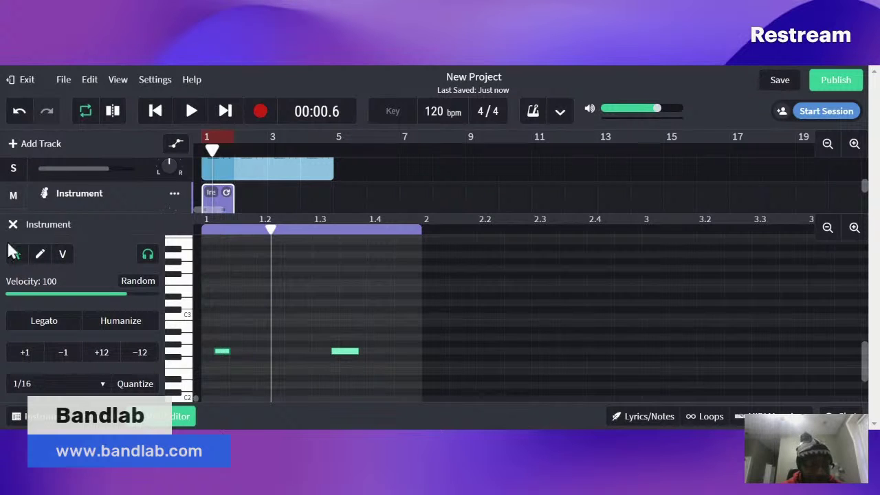
pyautogui.click(41, 259)
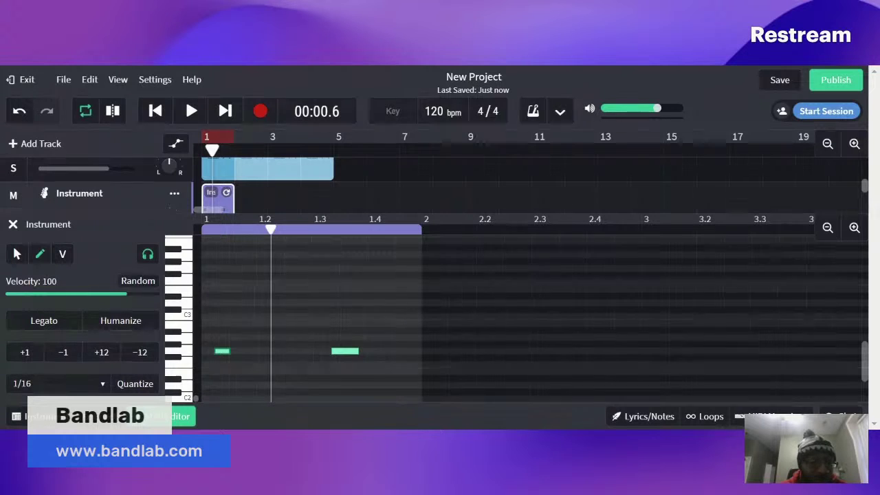
pyautogui.click(17, 253)
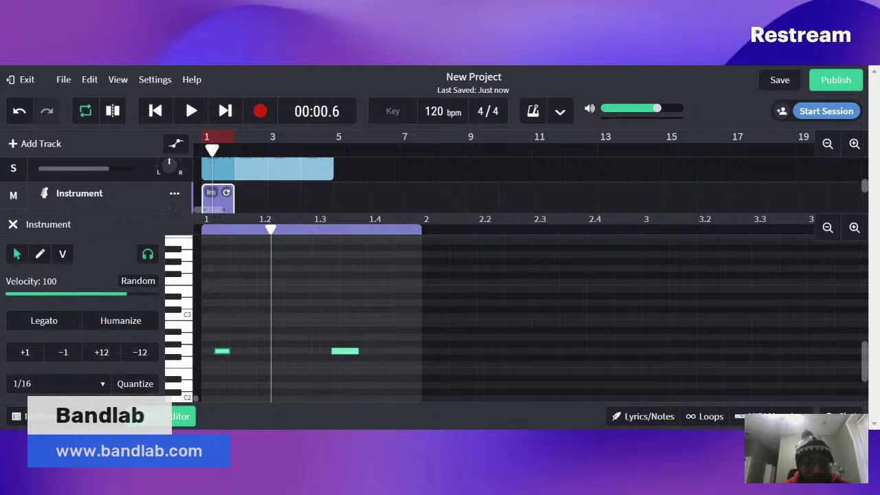
# Add a short G2 note about midway between beats 1.2 and 1.3
pyautogui.click(343, 356)
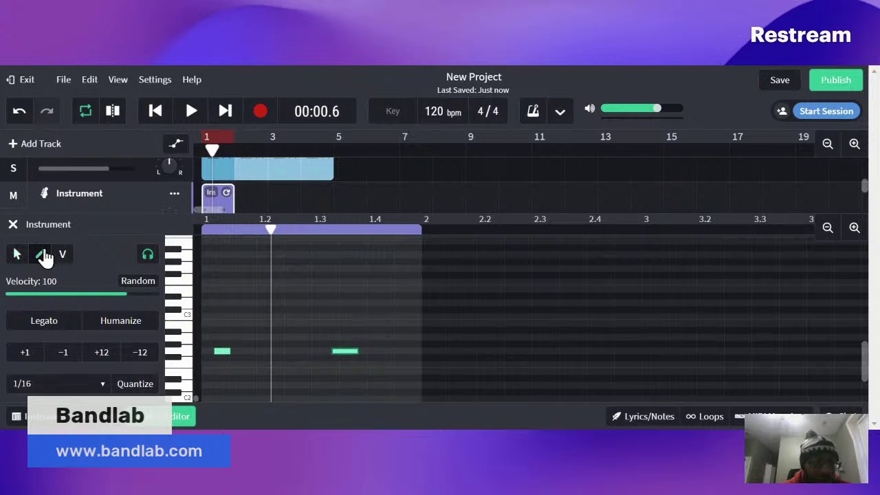
pyautogui.click(300, 352)
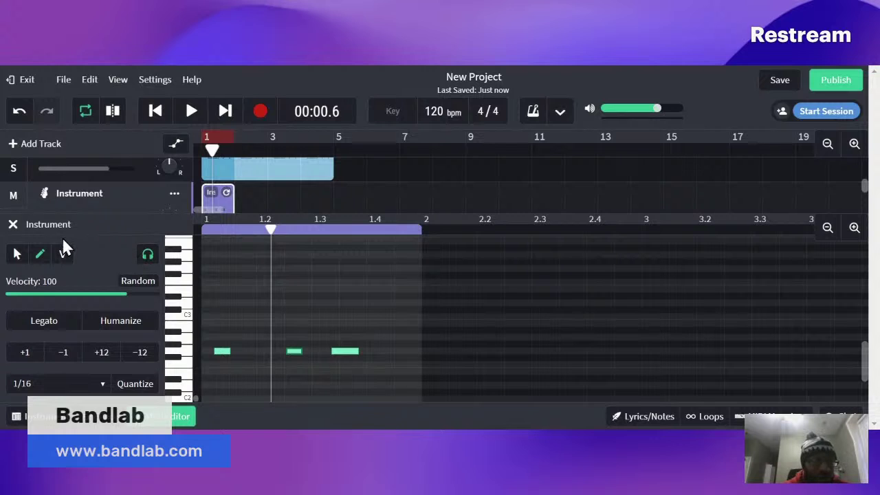
# Move the first G2 note to the start of bar 1 and the last to about midway between beats 1.3 and 1.4, and start playback
pyautogui.click(17, 253)
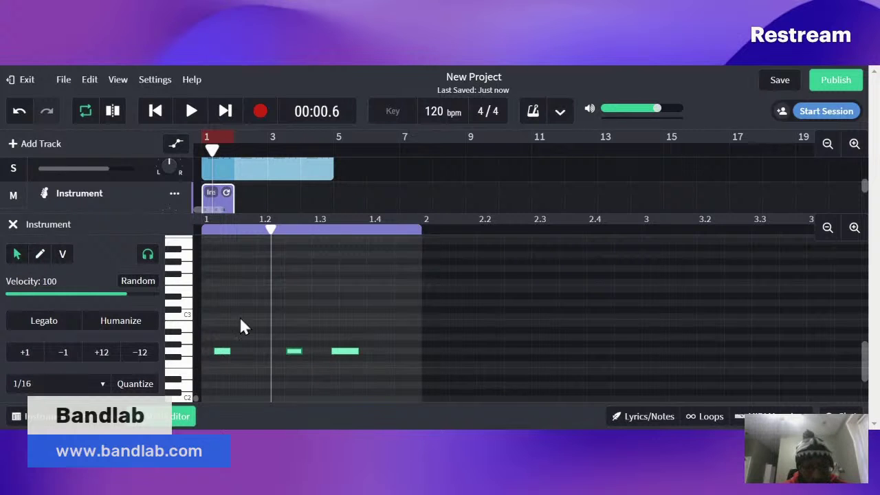
pyautogui.click(221, 352)
pyautogui.press('Delete')
pyautogui.hotkey('ctrl', 'z')
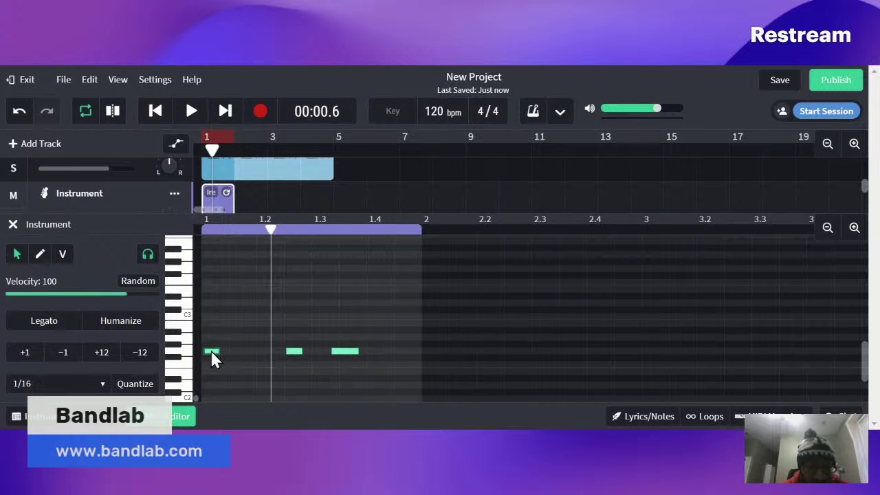
pyautogui.moveTo(210, 351); pyautogui.dragTo(206, 350)
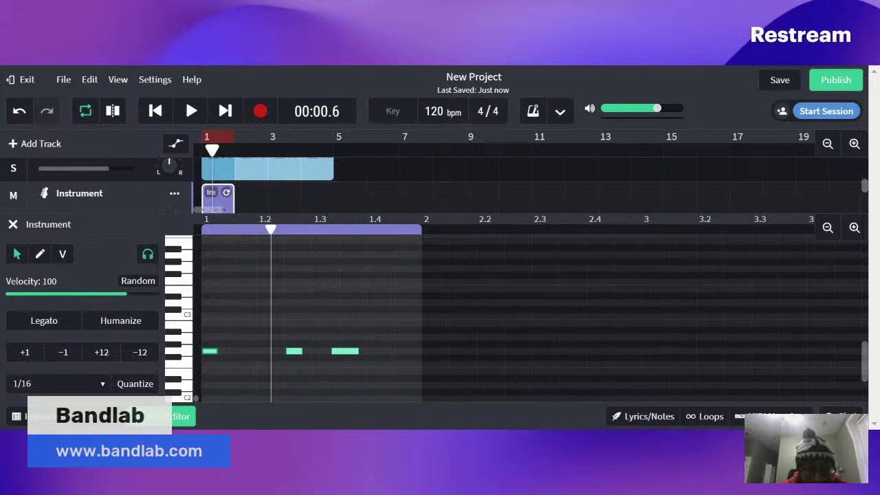
pyautogui.moveTo(342, 353); pyautogui.dragTo(347, 351)
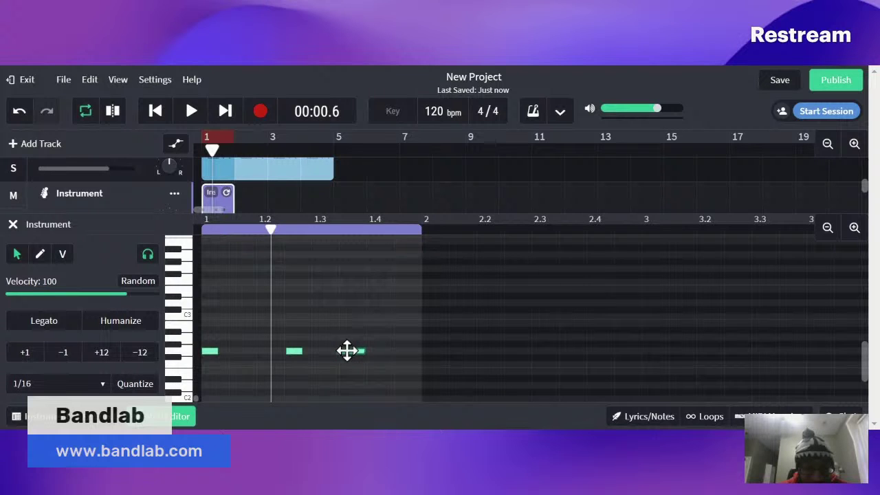
pyautogui.press('space')
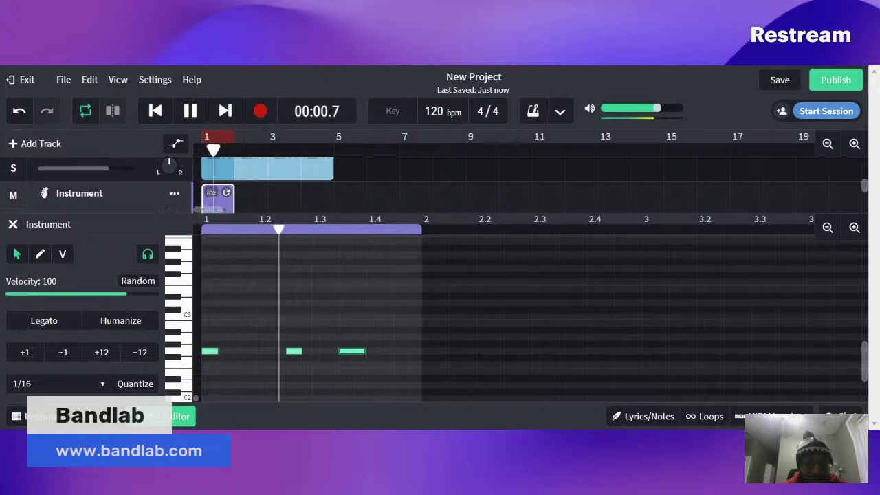
# Move the middle G2 note to about midway between beats 1 and 1.2, and play the loop to check it
pyautogui.press('space')
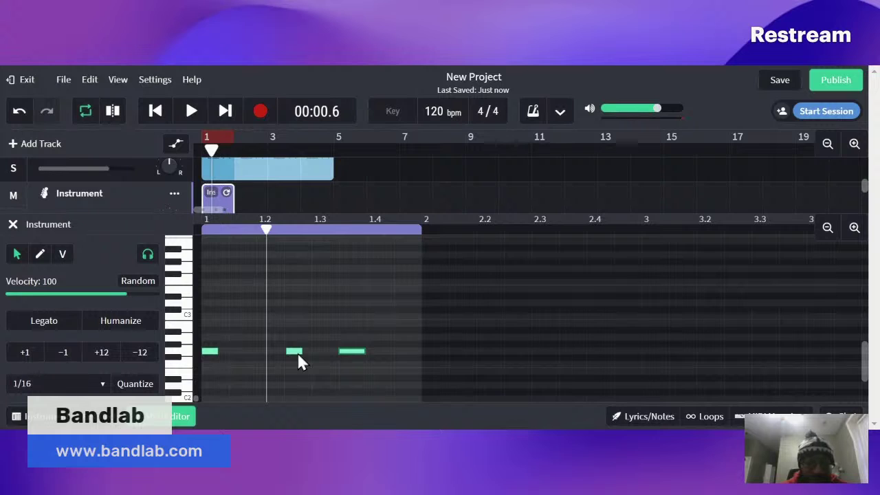
pyautogui.moveTo(297, 352); pyautogui.dragTo(237, 355)
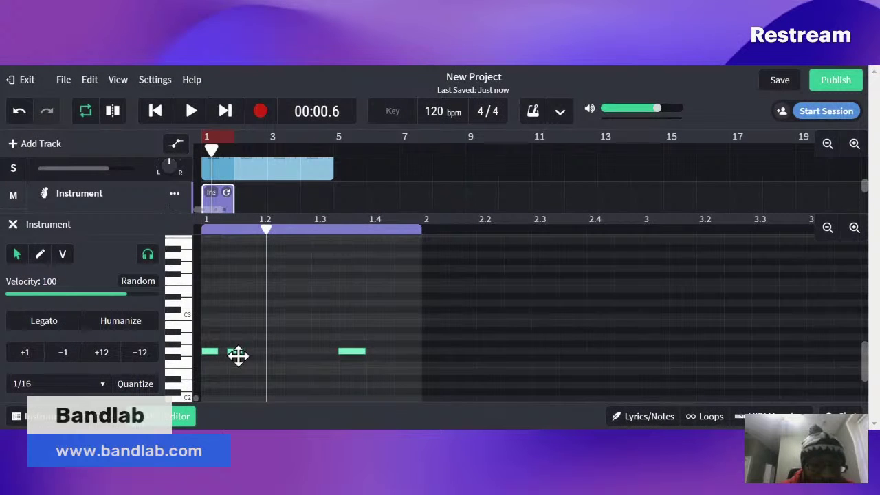
pyautogui.press('space')
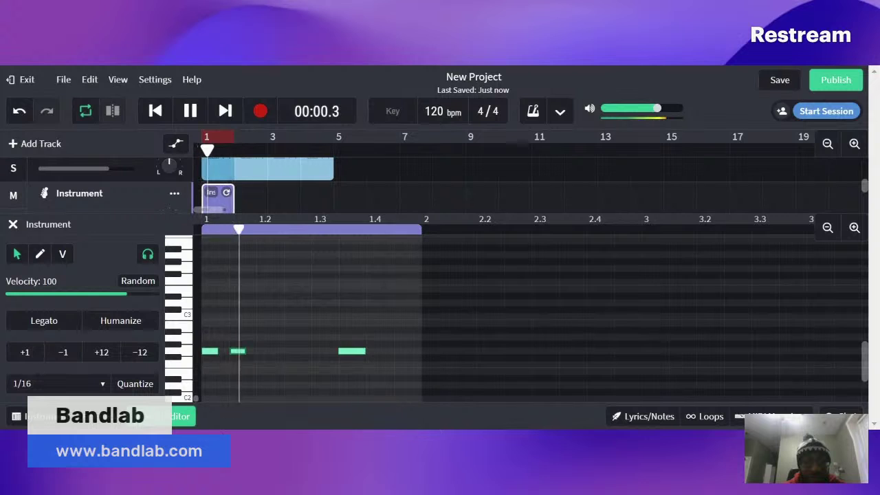
pyautogui.press('space')
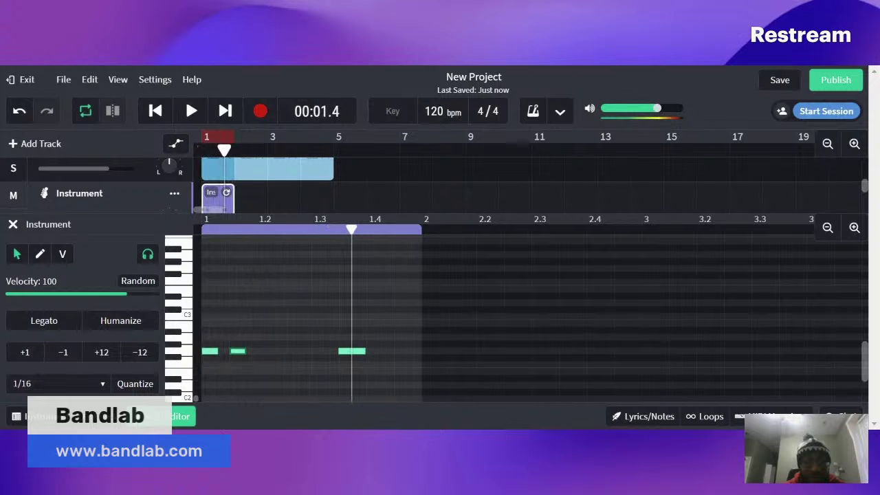
# Add a G2 note nearly one beat long starting about midway between beats 1.2 and 1.3, and play the loop
pyautogui.click(286, 350)
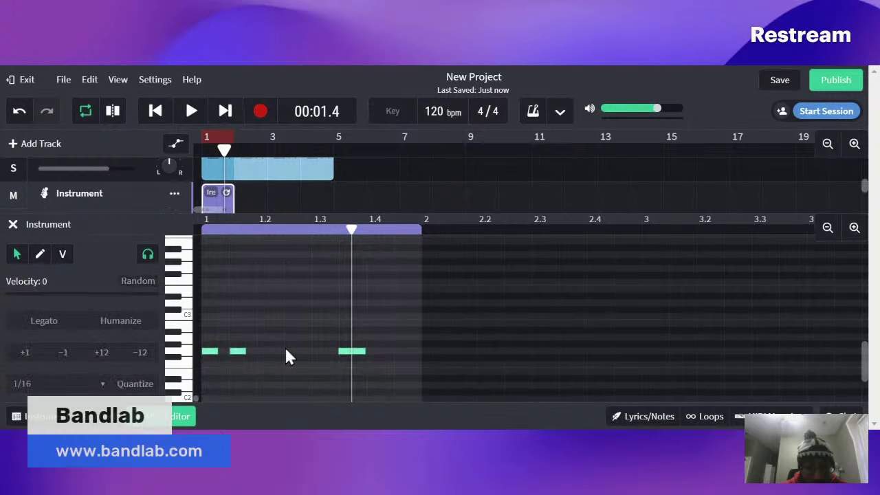
pyautogui.click(41, 258)
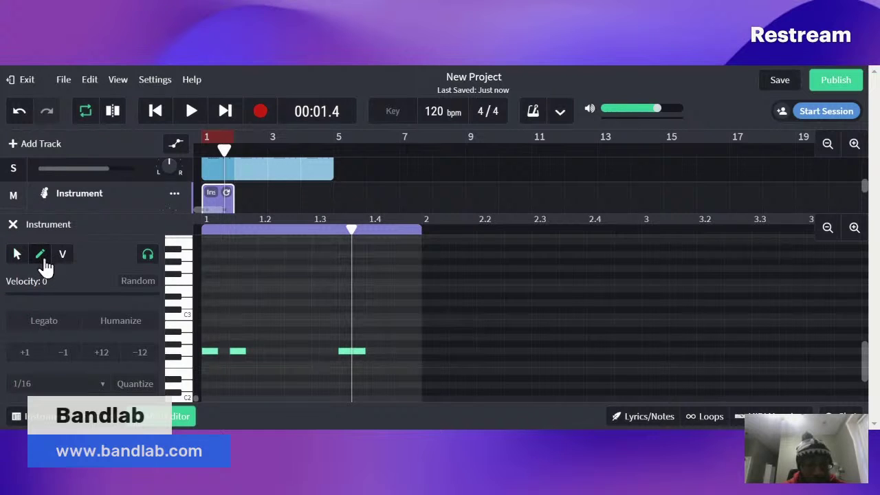
pyautogui.click(286, 352)
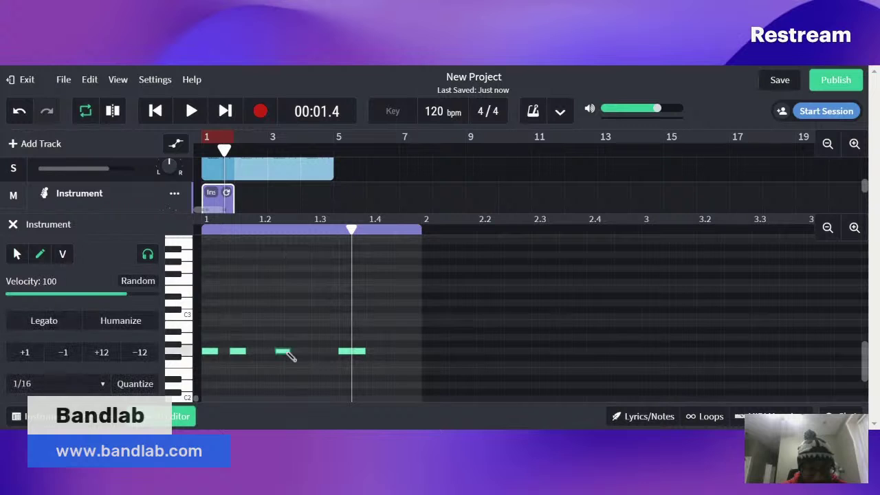
pyautogui.moveTo(304, 350); pyautogui.dragTo(321, 351)
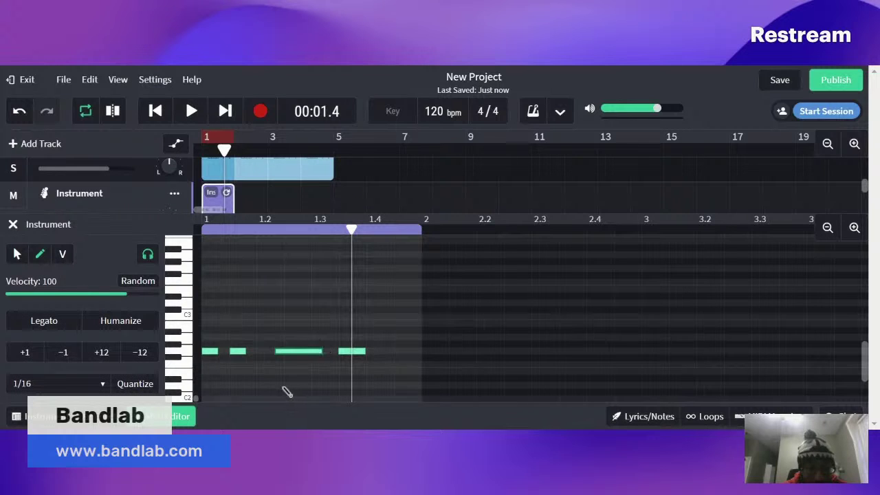
pyautogui.click(17, 254)
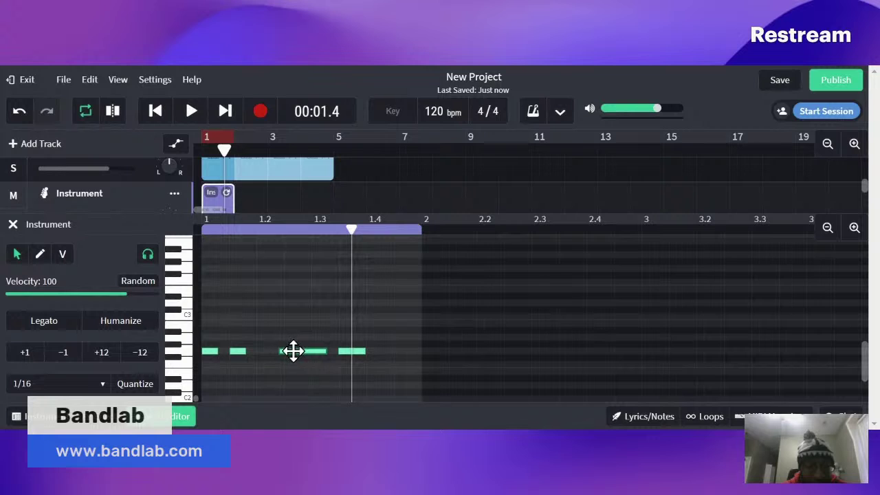
pyautogui.moveTo(290, 351); pyautogui.dragTo(299, 351)
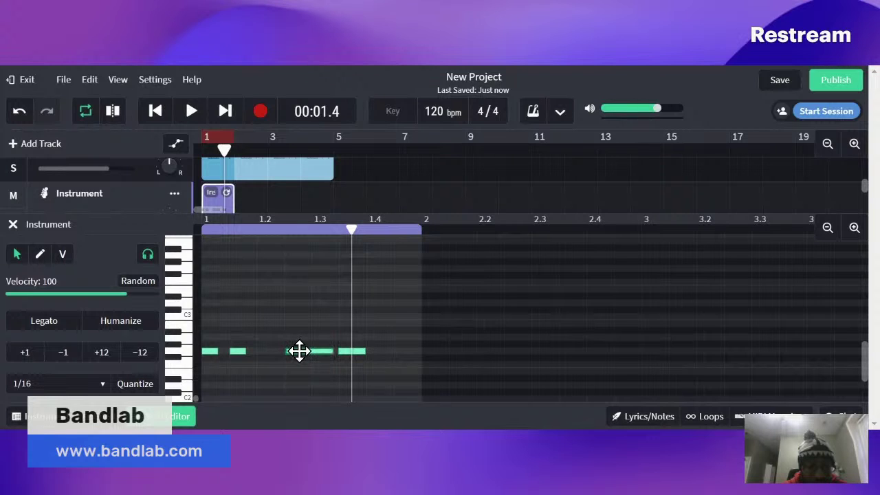
pyautogui.press('space')
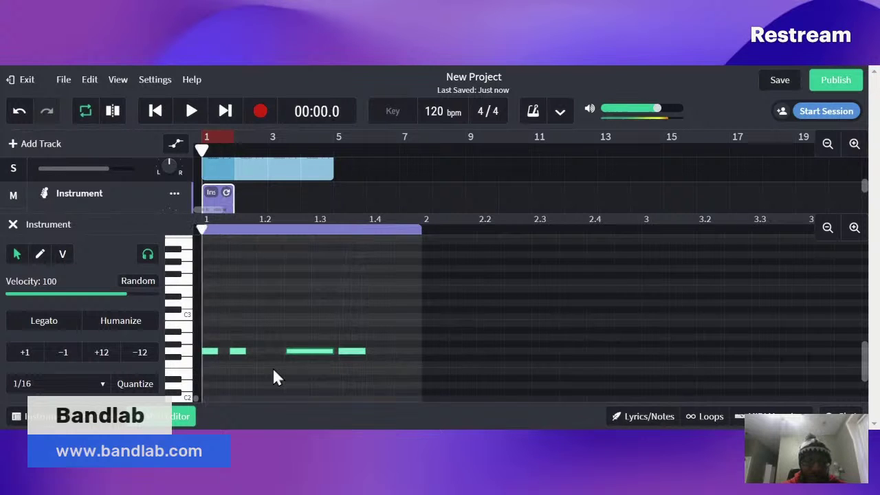
pyautogui.press('space')
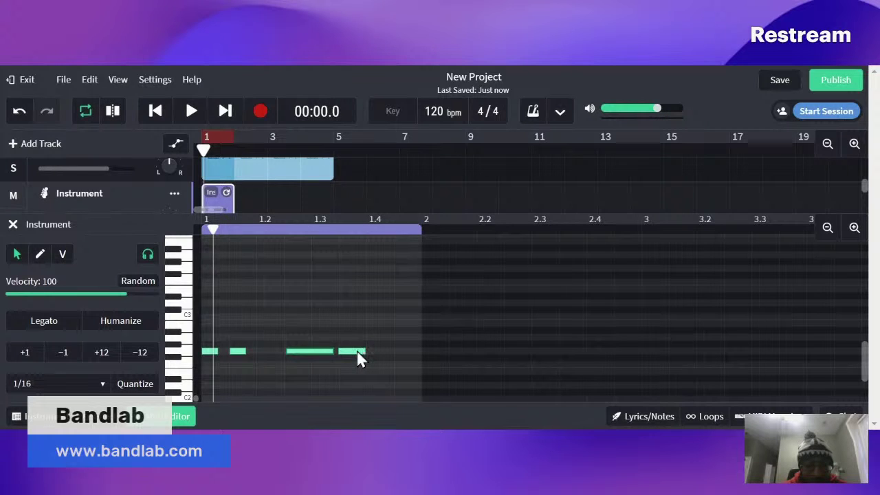
# Try the last G2 note at A2 on beat 1.4 and play the loop to hear it
pyautogui.moveTo(357, 351); pyautogui.dragTo(384, 336)
pyautogui.press('space')
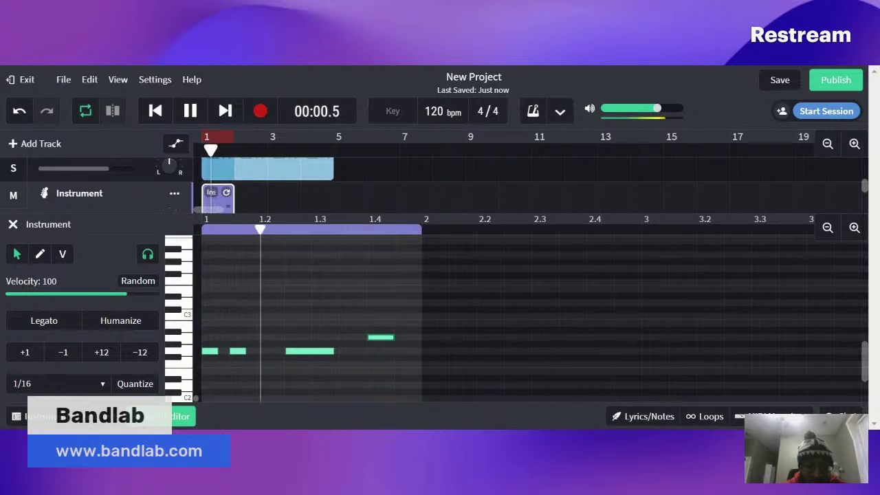
pyautogui.press('space')
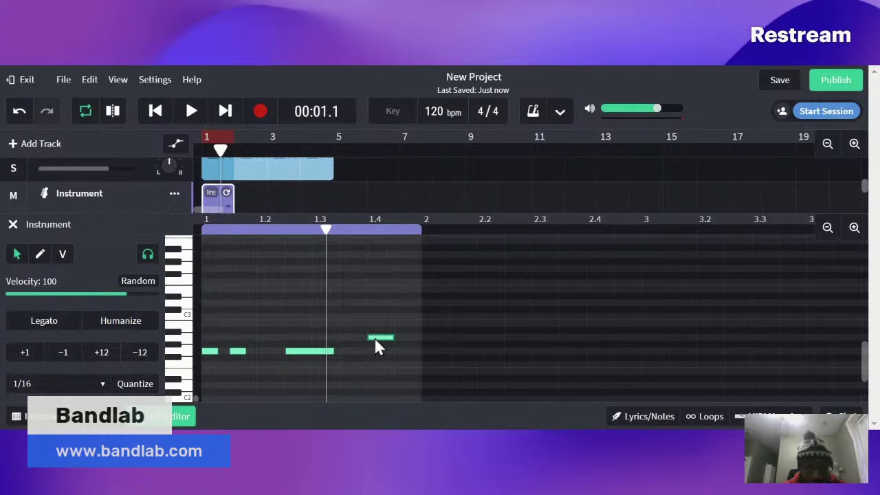
# Move the last note to G#2 about midway between beats 1.3 and 1.4, and play the loop to check it
pyautogui.moveTo(378, 337); pyautogui.dragTo(349, 344)
pyautogui.press('space')
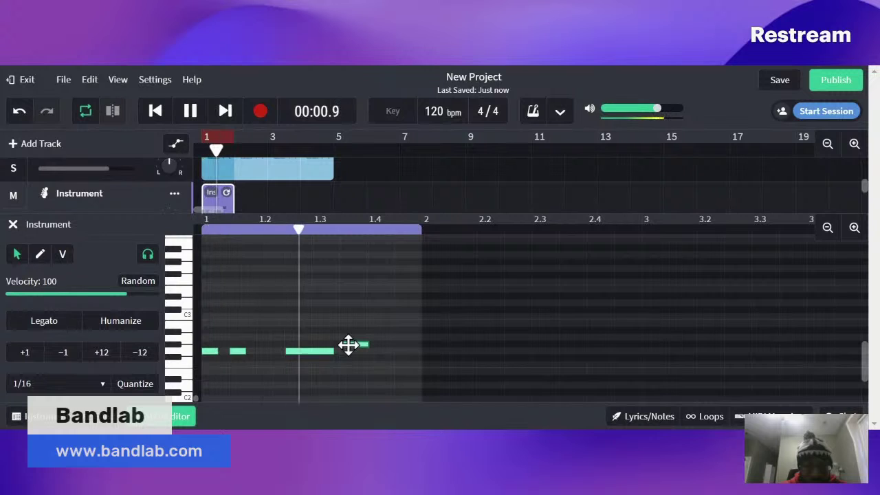
pyautogui.press('space')
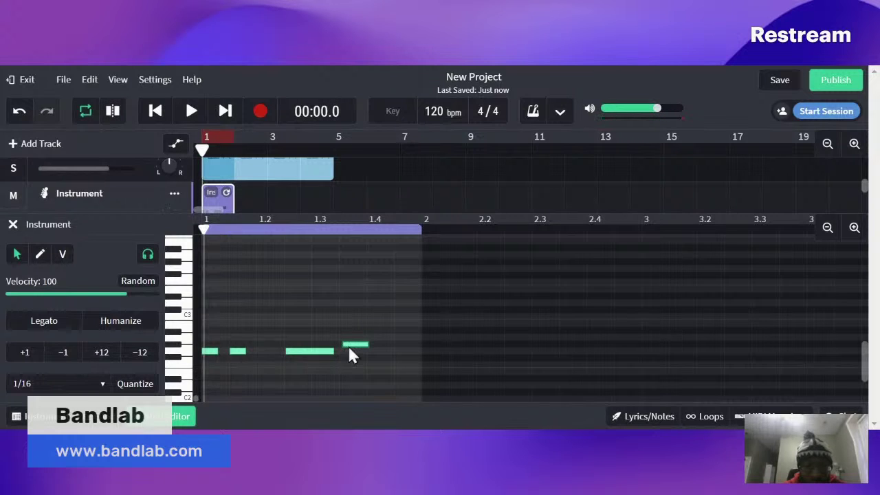
pyautogui.moveTo(349, 347)
pyautogui.mouseDown()
pyautogui.moveTo(350, 324)
pyautogui.moveTo(344, 365)
pyautogui.moveTo(347, 348)
pyautogui.mouseUp()
pyautogui.press('space')
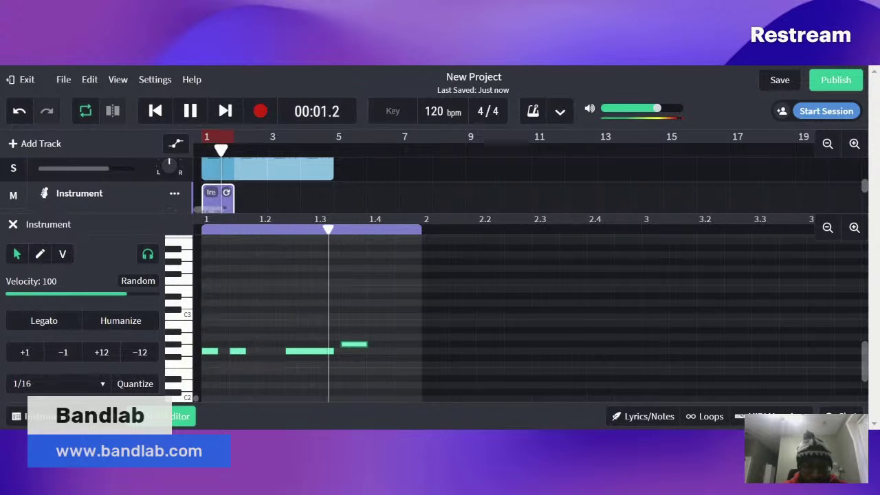
pyautogui.press('space')
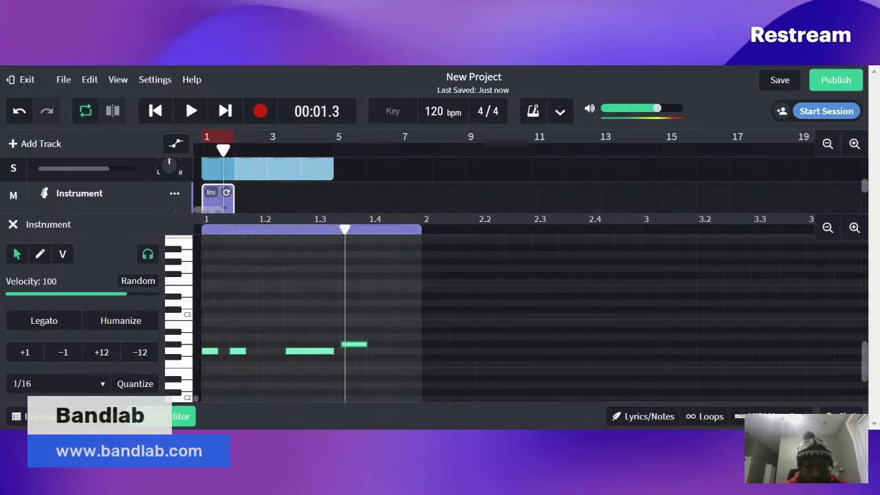
# Nudge the second G2 note slightly earlier, play the loop to check the bass line, and close the Instrument track's editor
pyautogui.click(237, 351)
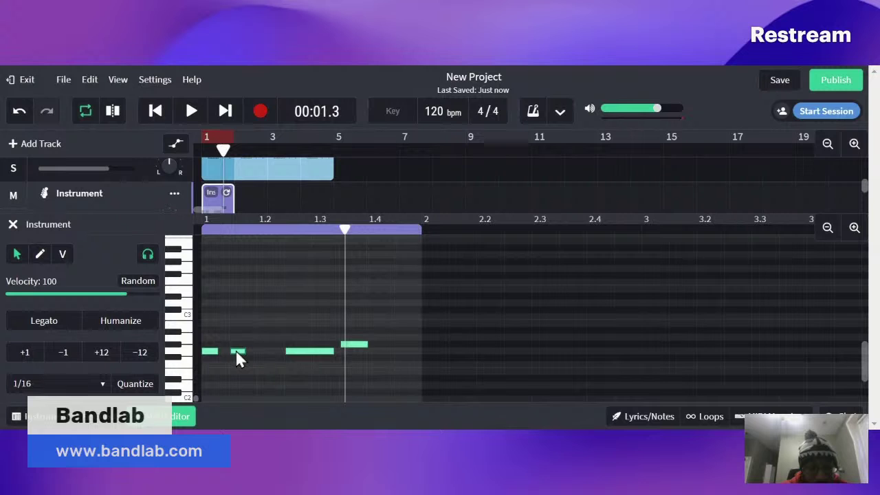
pyautogui.press('space')
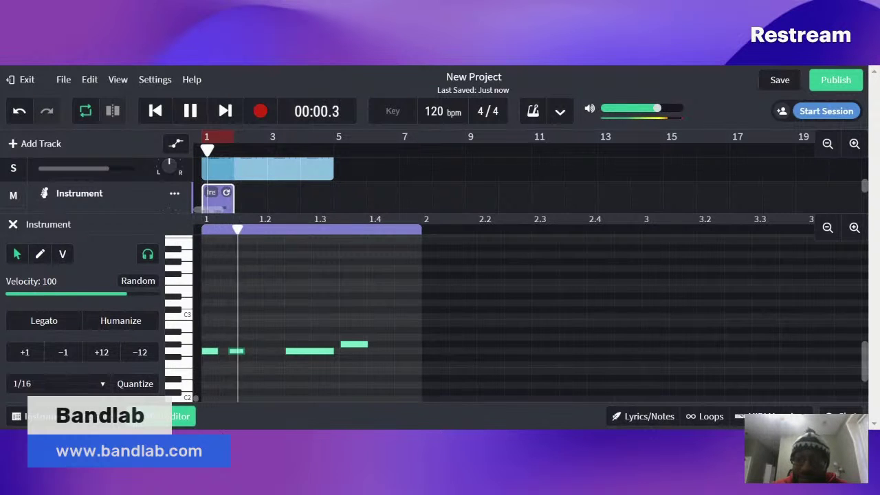
pyautogui.press('space')
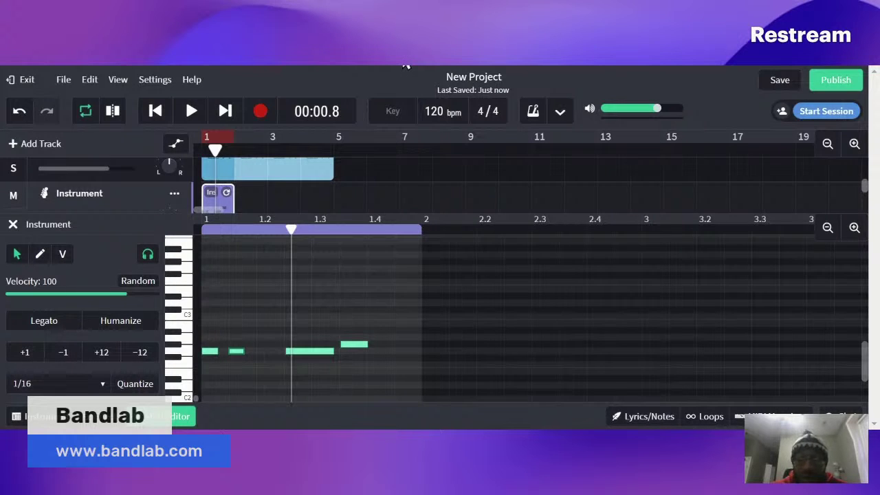
pyautogui.click(347, 345)
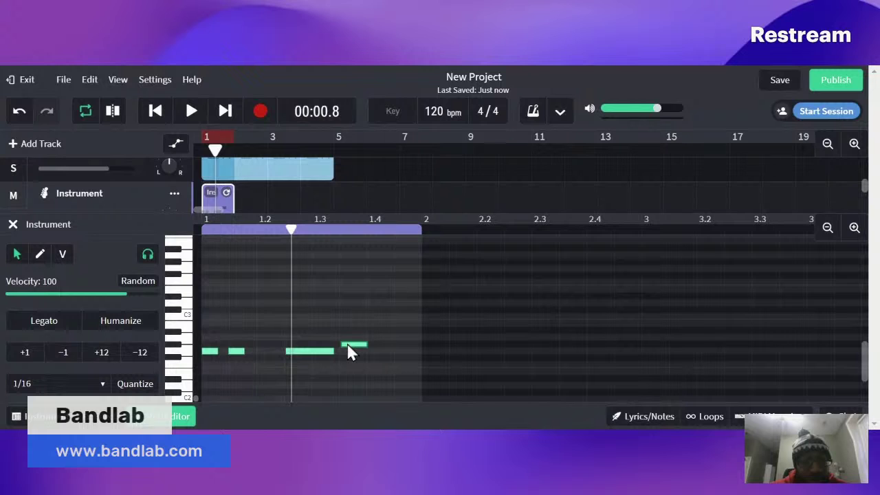
pyautogui.press('space')
pyautogui.press('space')
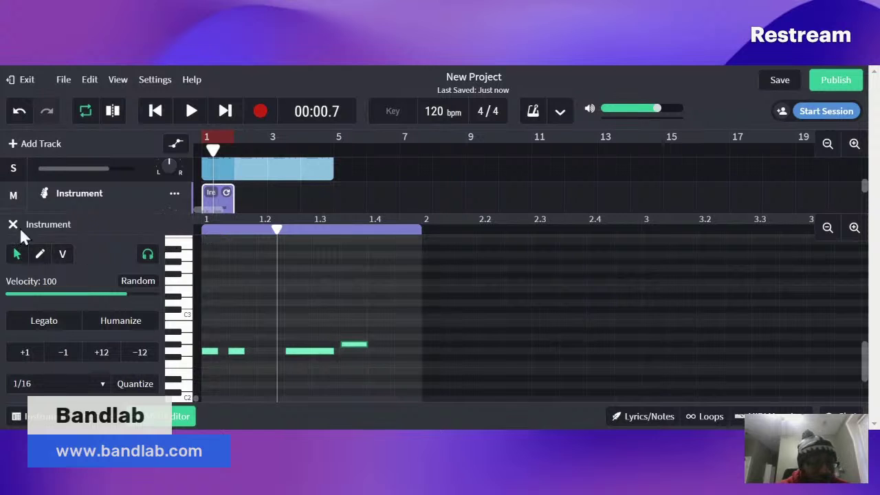
pyautogui.click(16, 416)
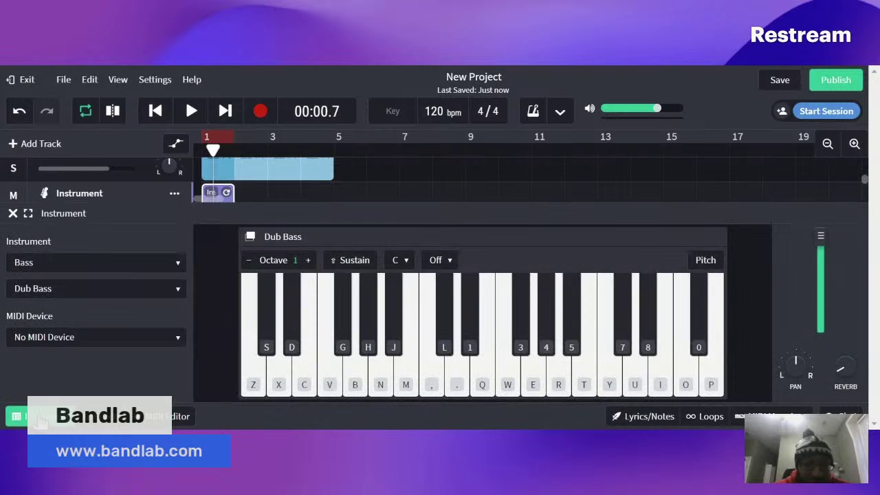
pyautogui.click(12, 213)
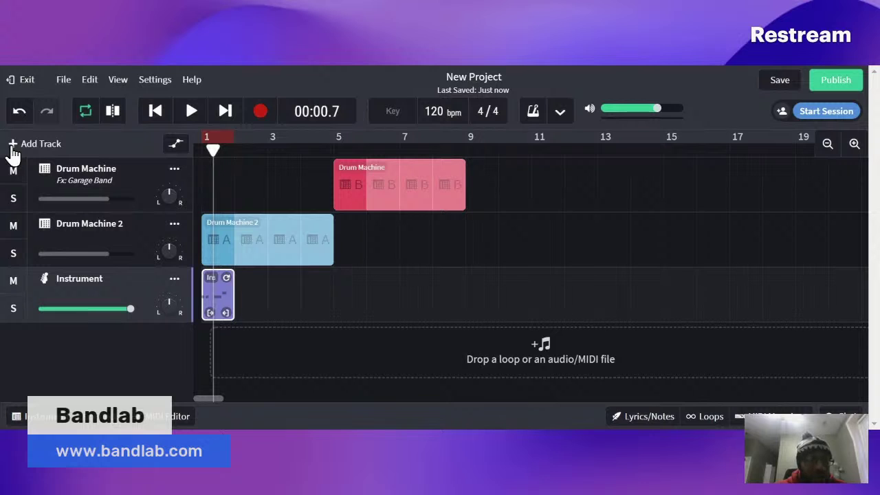
pyautogui.click(12, 150)
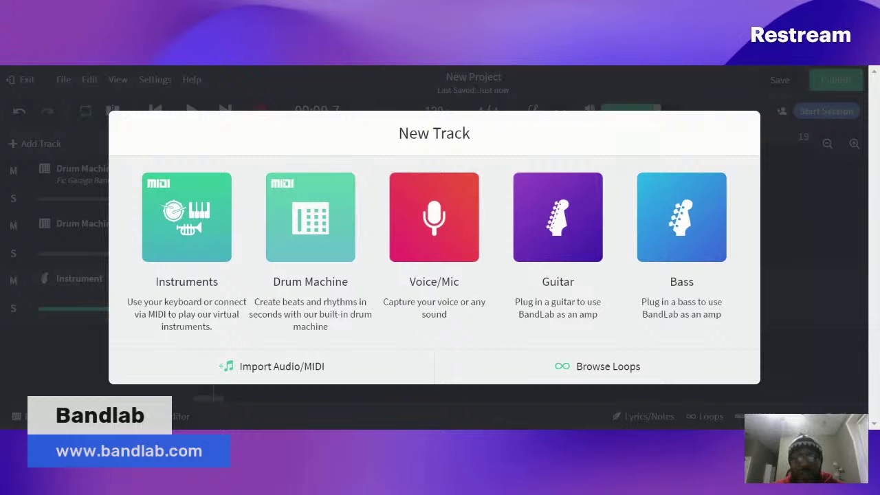
pyautogui.click(335, 244)
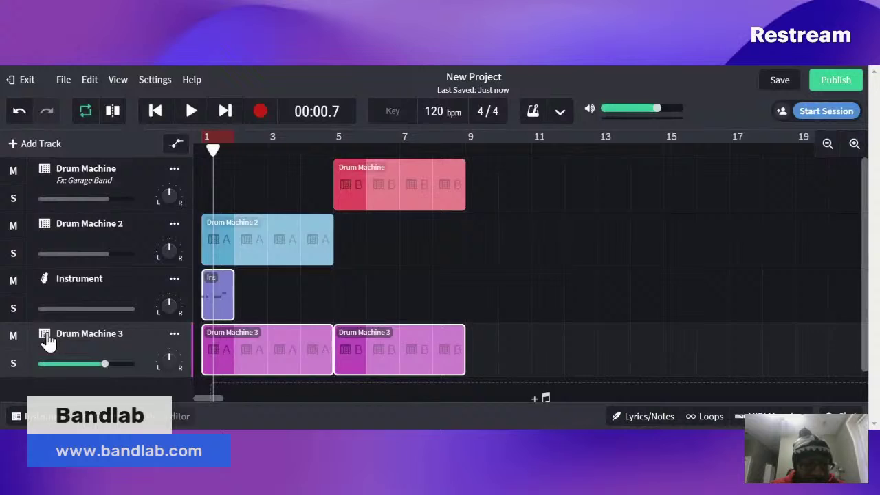
pyautogui.click(43, 336)
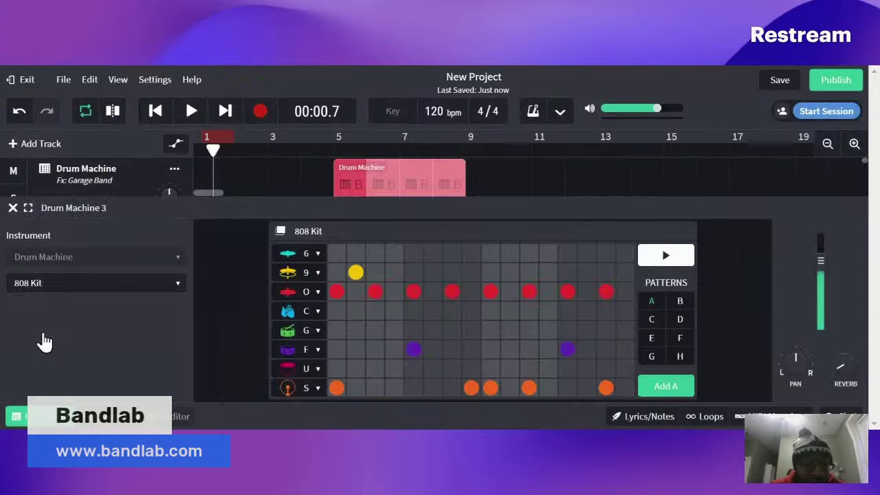
pyautogui.click(171, 284)
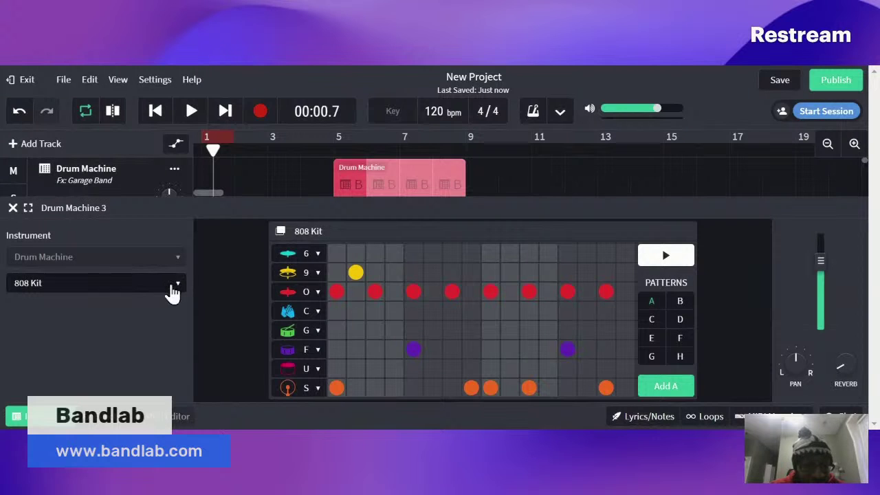
pyautogui.moveTo(170, 285)
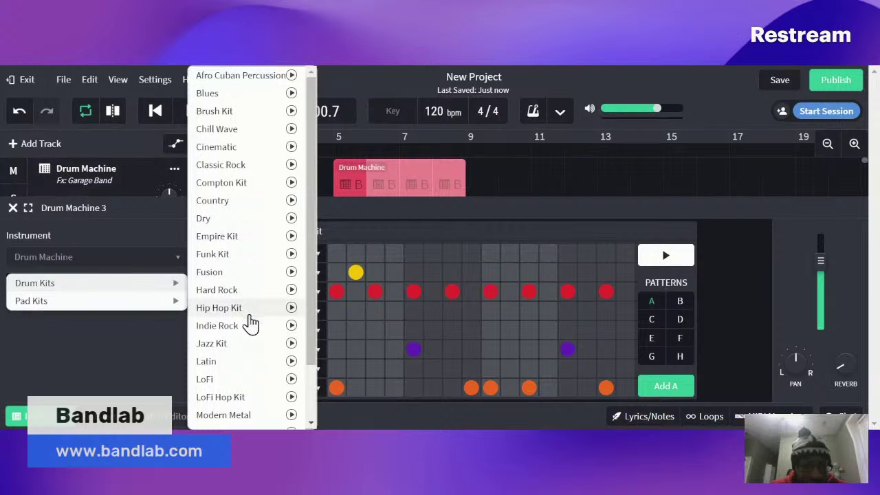
pyautogui.scroll(-1, 249, 323)
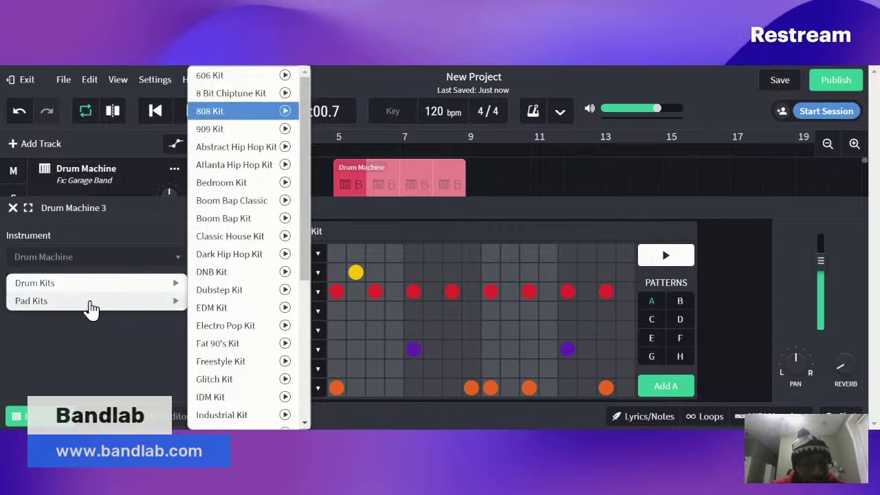
pyautogui.click(64, 222)
pyautogui.click(12, 208)
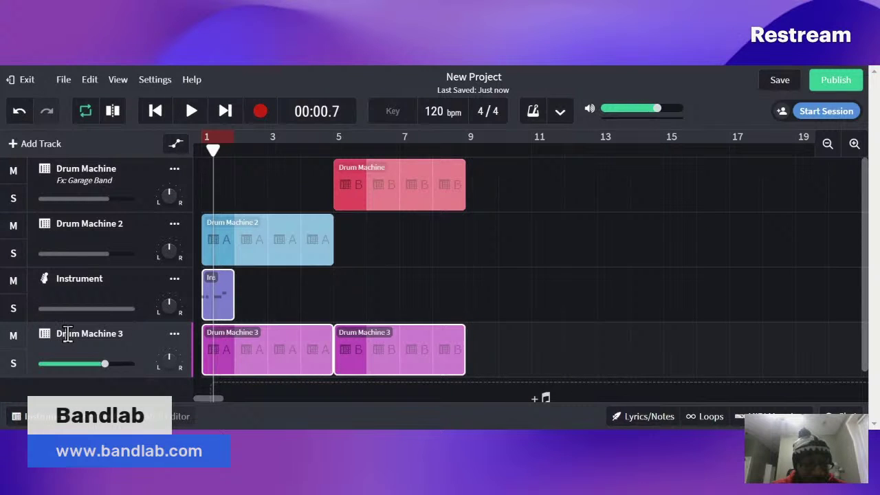
pyautogui.click(174, 335)
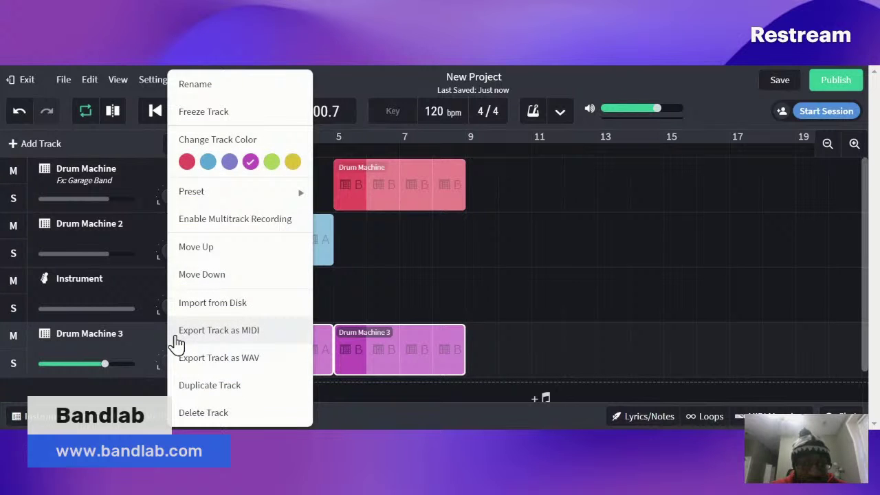
pyautogui.click(213, 412)
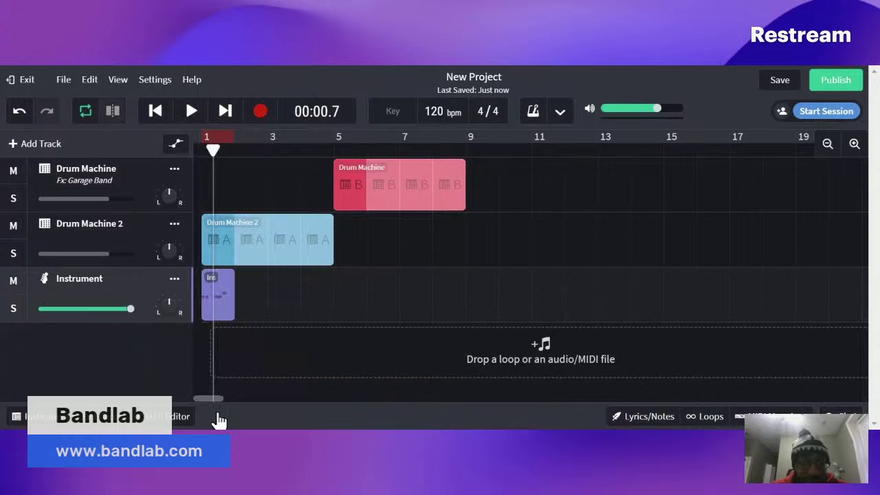
# Add a new virtual Instruments track to the project
pyautogui.click(15, 144)
pyautogui.click(189, 215)
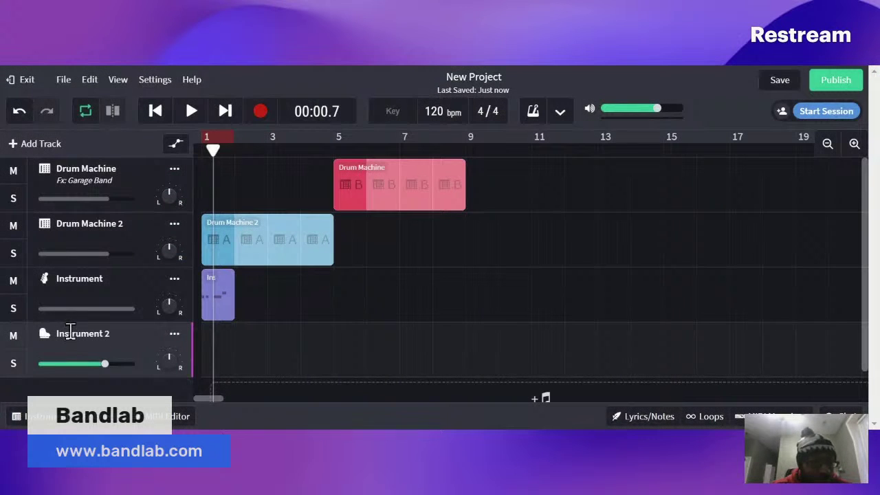
# Open the Instrument 2 track's virtual instrument and set it to Strings with the String Orchestra sound
pyautogui.click(42, 347)
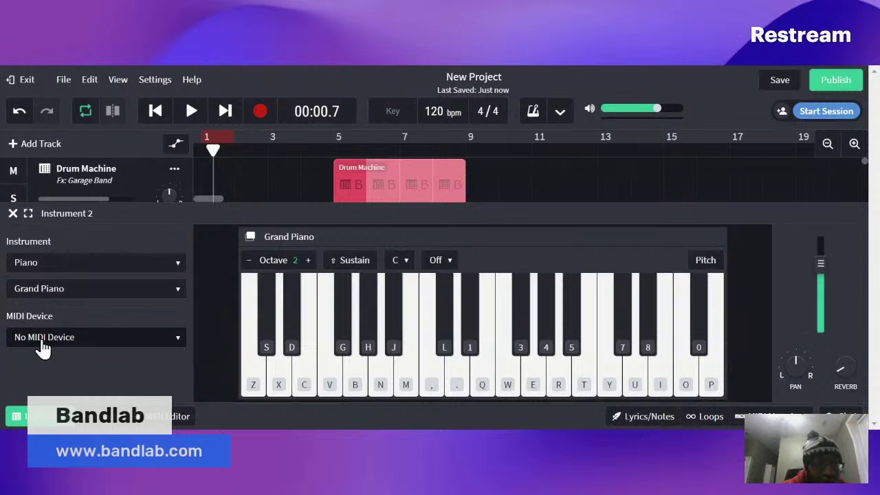
pyautogui.click(85, 267)
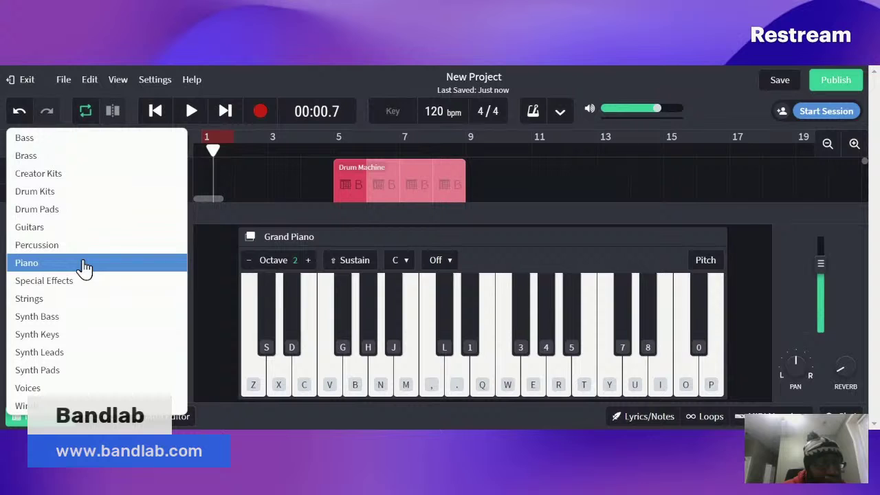
pyautogui.click(112, 308)
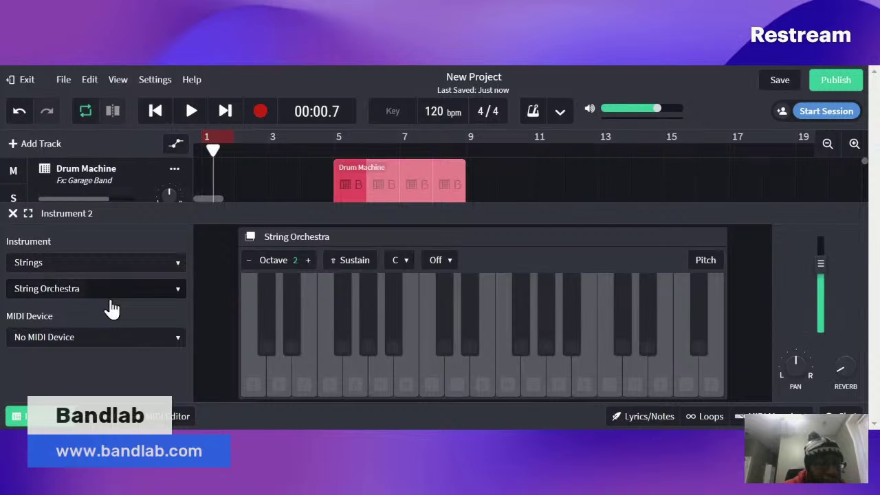
pyautogui.click(93, 268)
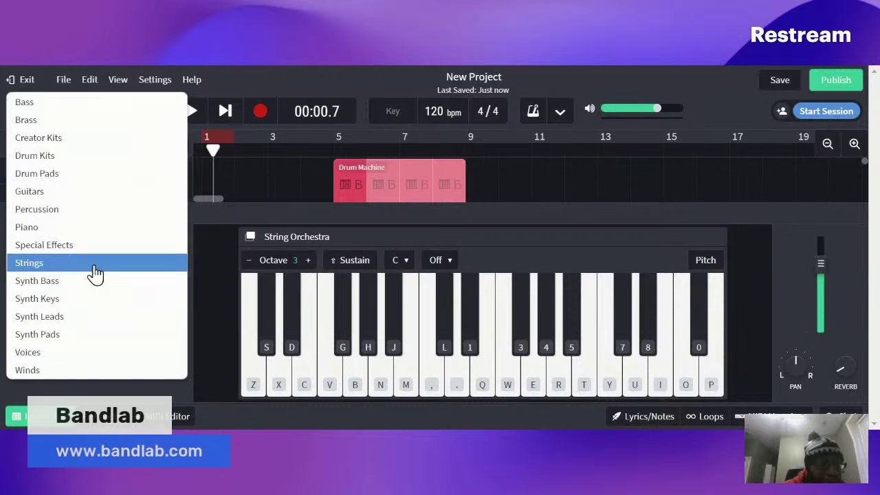
pyautogui.click(104, 268)
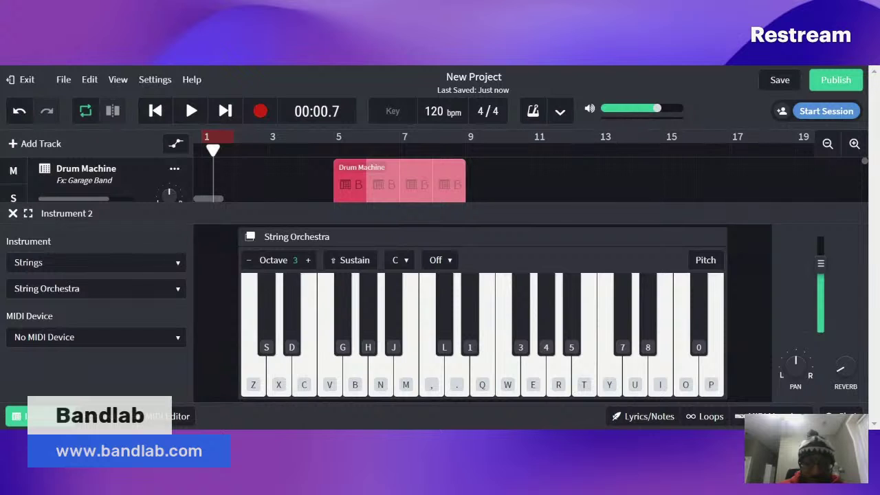
# Audition the low D note of the String Orchestra repeatedly on the virtual keyboard at octave 3
pyautogui.press('x')
pyautogui.press('x')
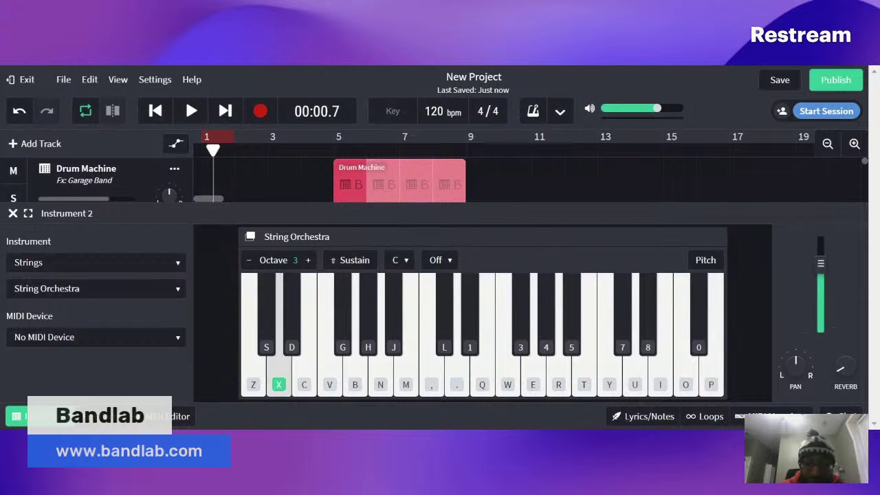
pyautogui.press('x')
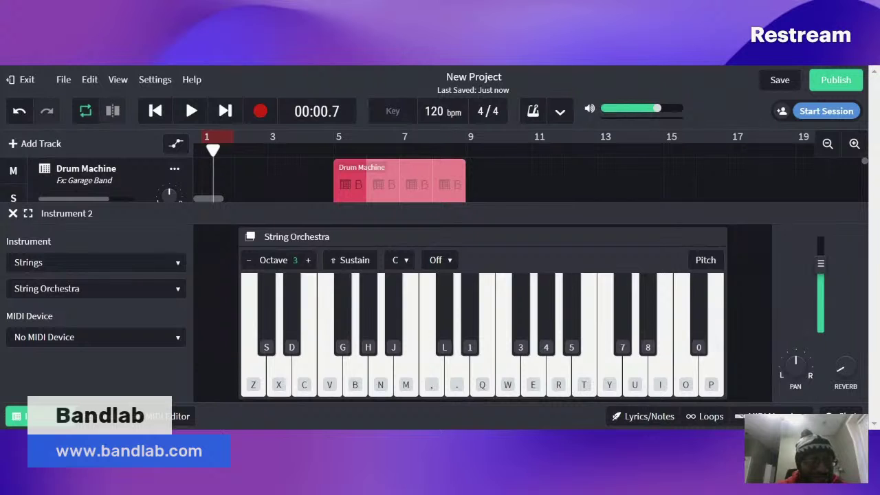
pyautogui.press('x')
pyautogui.press('x')
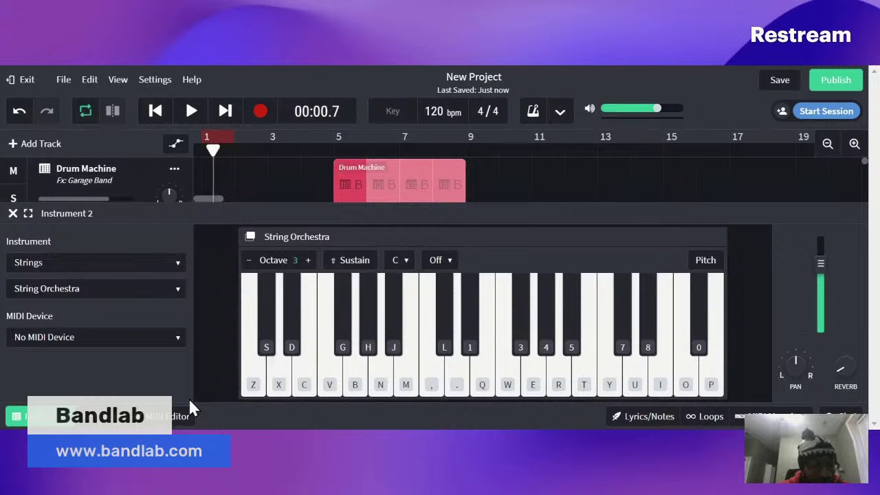
# Look through the piano roll's pitch range in Instrument 2's MIDI Editor and return to the virtual keyboard
pyautogui.click(173, 417)
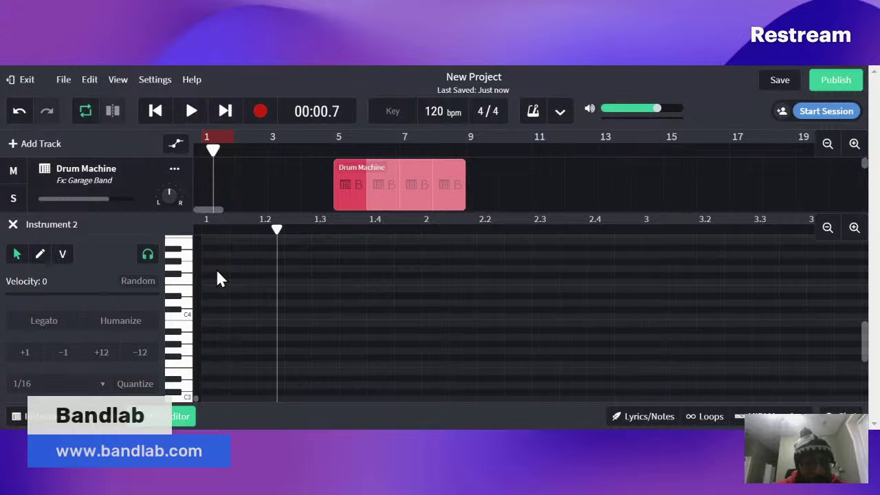
pyautogui.scroll(10, 192, 335)
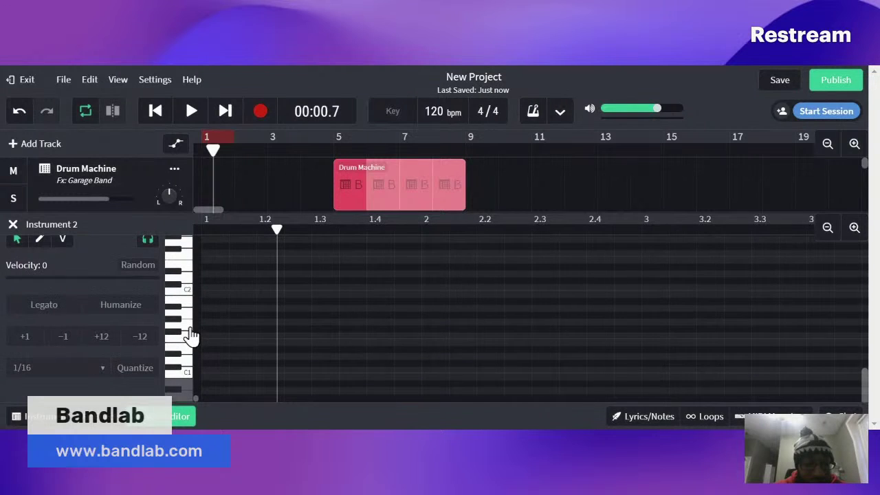
pyautogui.scroll(-3, 522, 316)
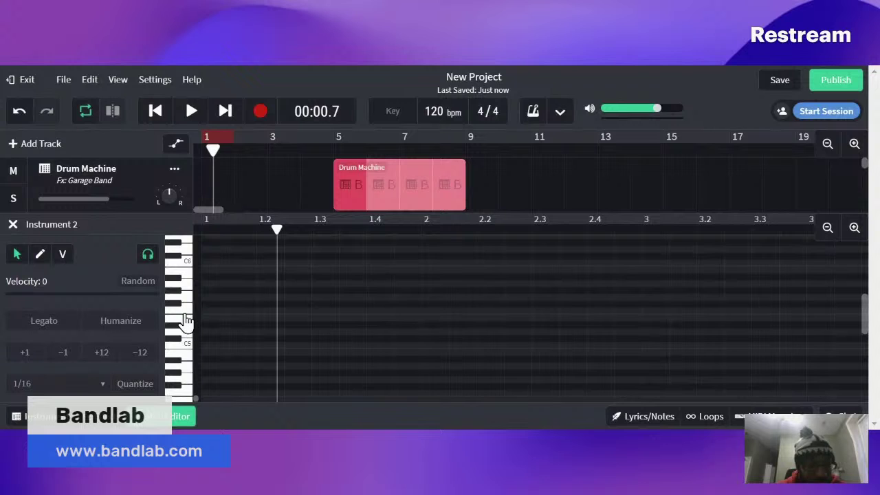
pyautogui.scroll(5, 185, 320)
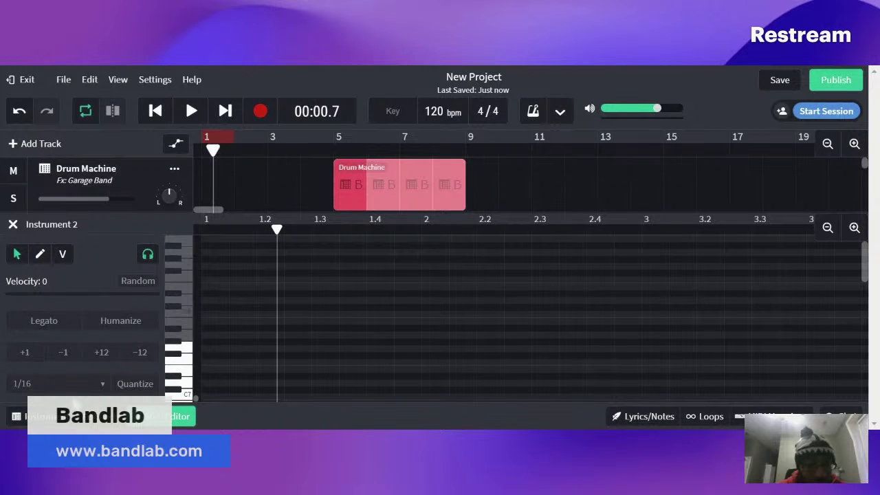
pyautogui.click(31, 416)
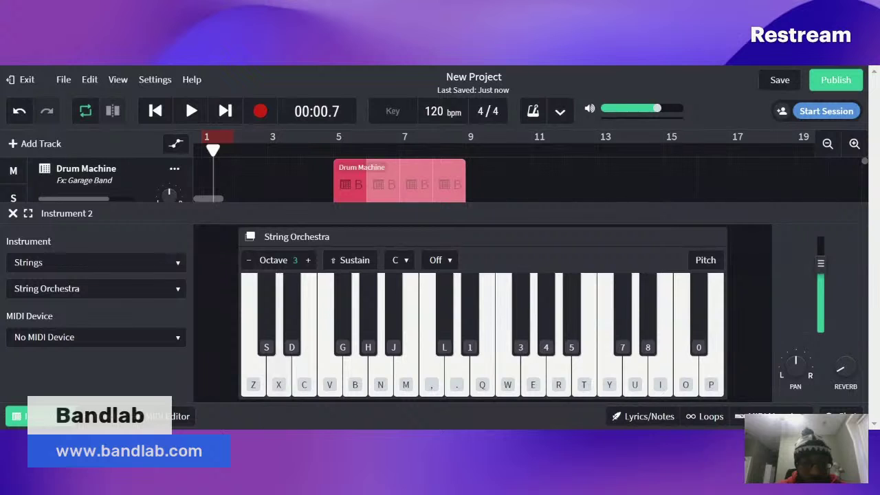
# Sound the low D note once more and try to start a recording on the Instrument 2 track
pyautogui.press('x')
pyautogui.click(257, 114)
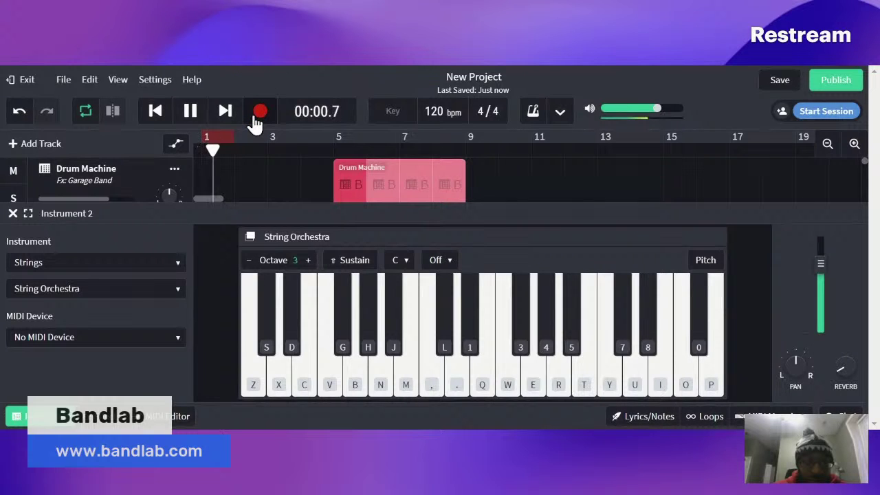
pyautogui.click(260, 115)
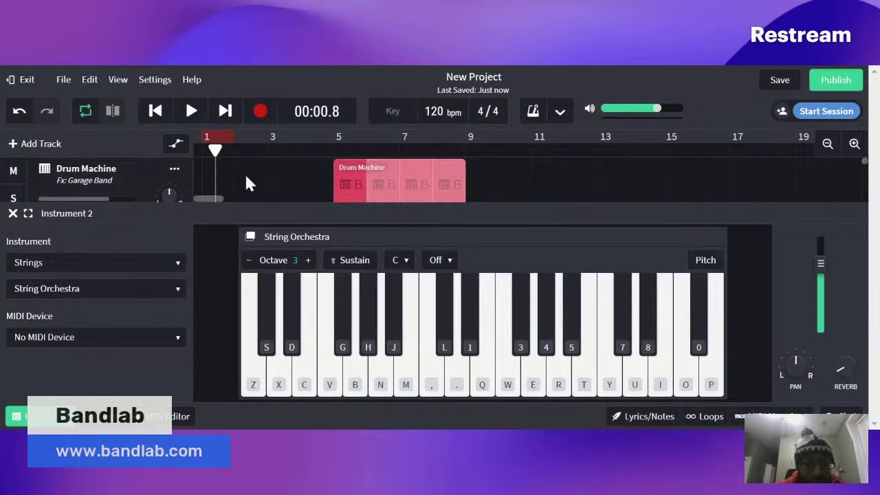
# Play the project loop and audition the low D string note against it
pyautogui.press('space')
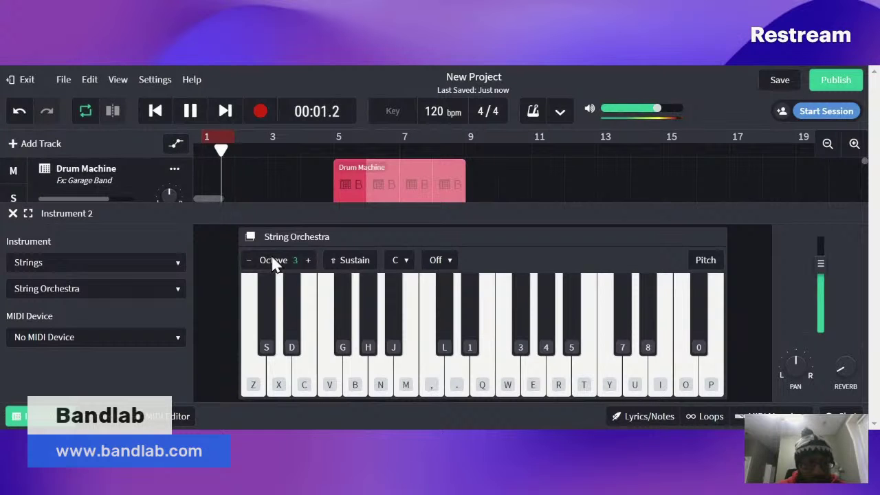
pyautogui.press('space')
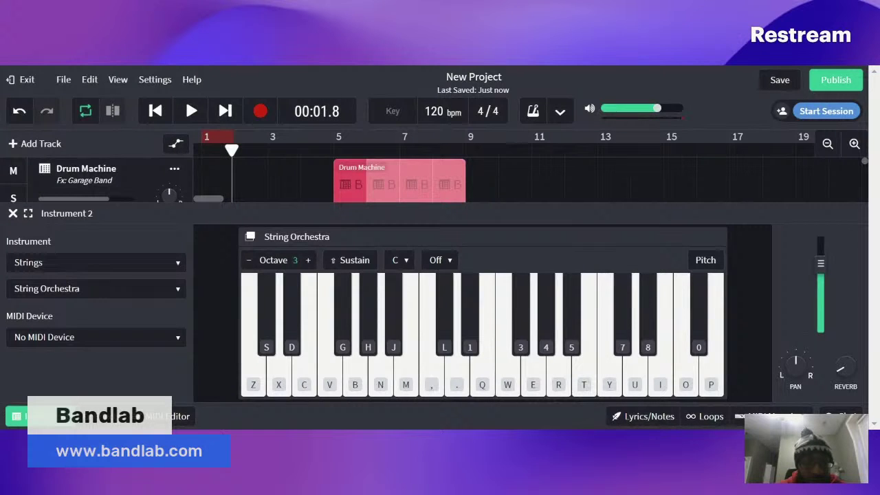
pyautogui.press('x')
pyautogui.press('space')
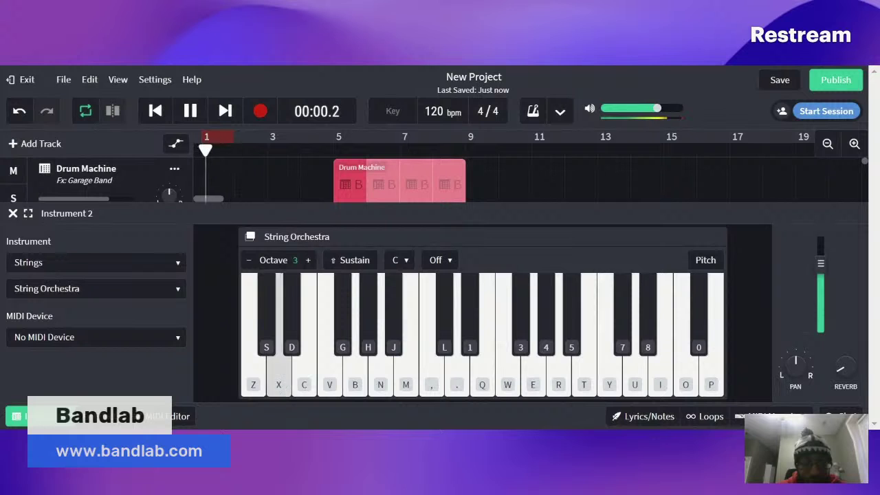
# Reopen Instrument 2's MIDI Editor, stop playback, and audition the piano roll keys around C4 to find the starting pitch
pyautogui.click(159, 417)
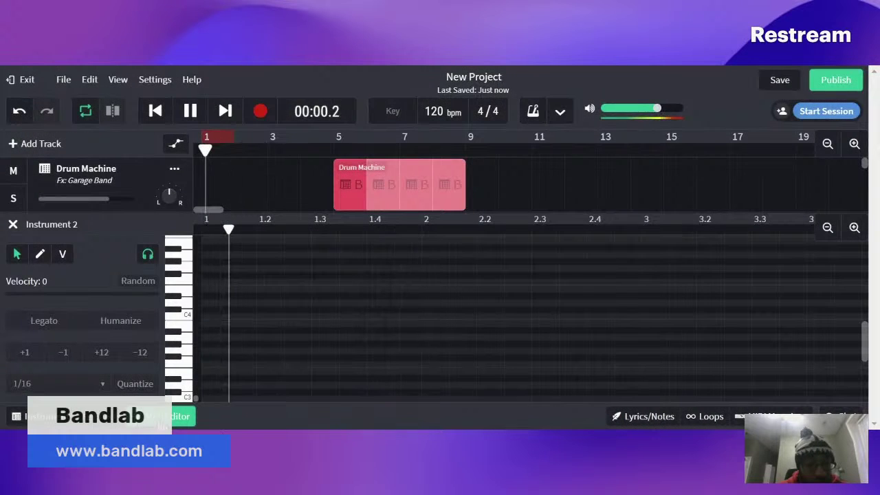
pyautogui.press('space')
pyautogui.scroll(5, 253, 311)
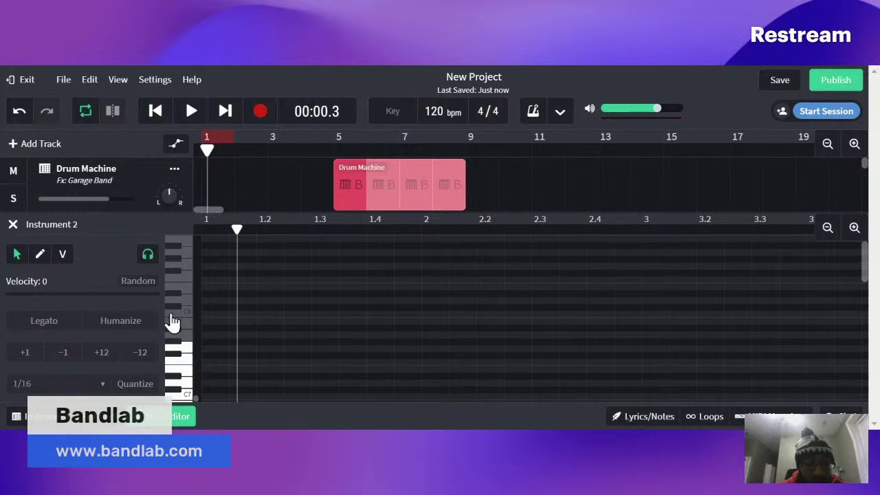
pyautogui.scroll(-3, 185, 367)
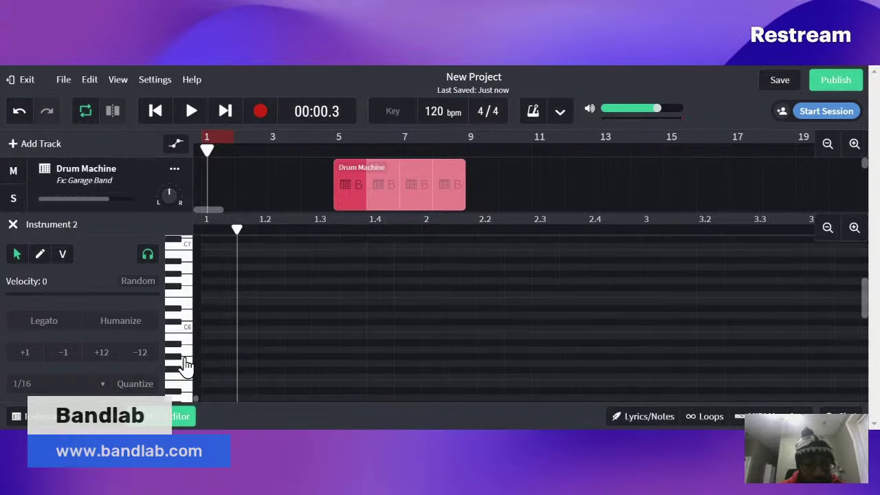
pyautogui.scroll(-1, 185, 367)
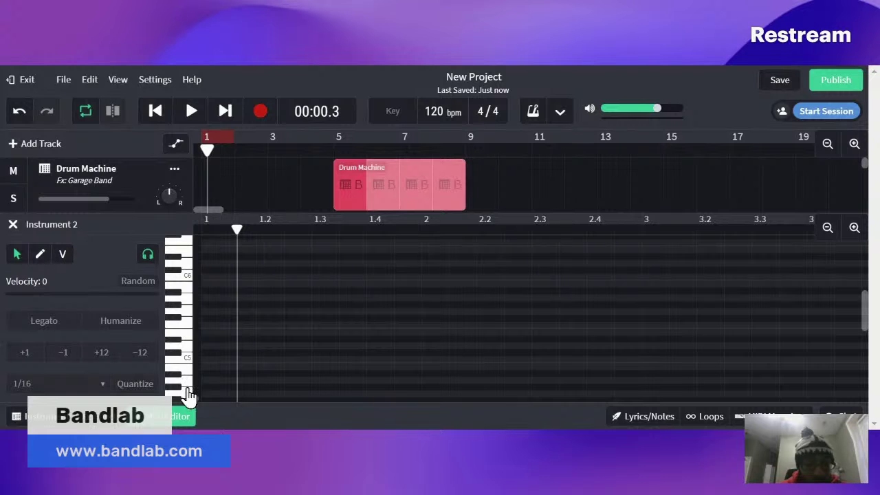
pyautogui.scroll(-4, 187, 392)
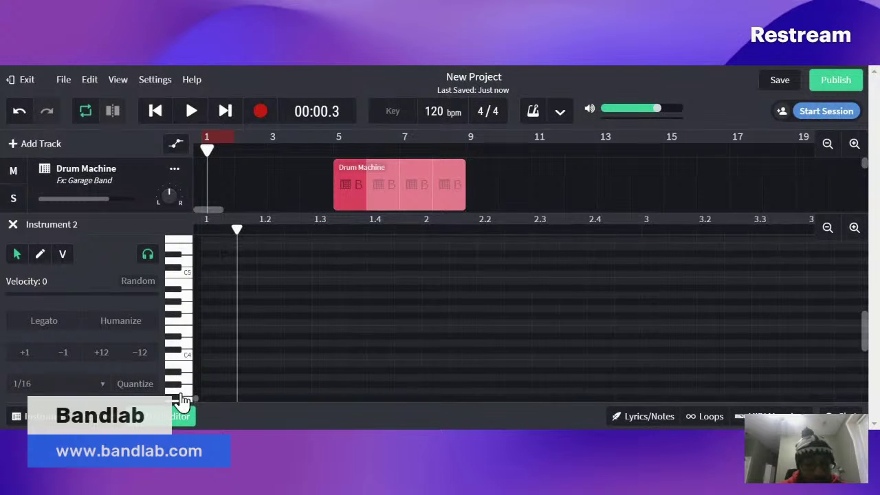
pyautogui.click(187, 350)
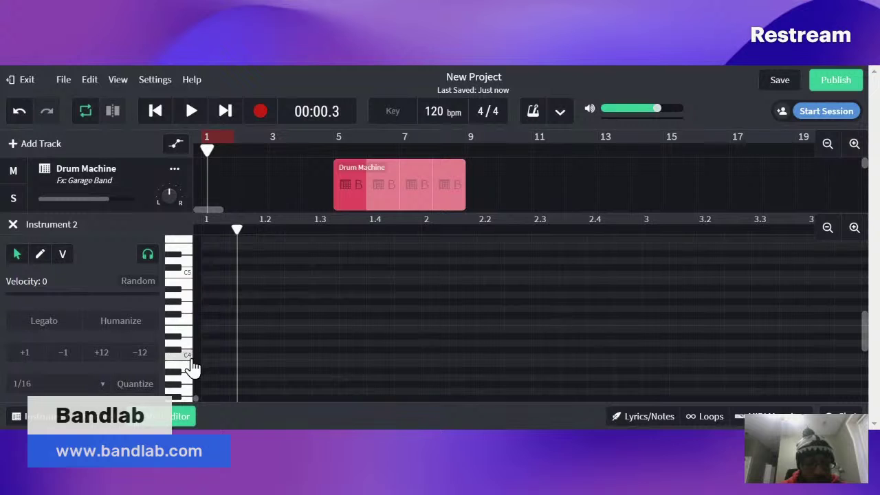
pyautogui.click(186, 355)
pyautogui.click(187, 336)
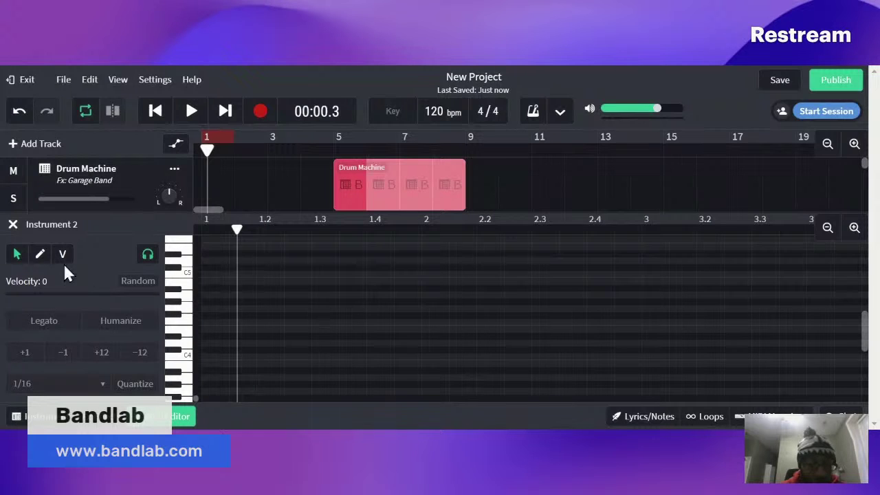
# Draw a D4 note at the very start of bar 1 in Instrument 2's piano roll and play it back
pyautogui.click(42, 254)
pyautogui.click(201, 220)
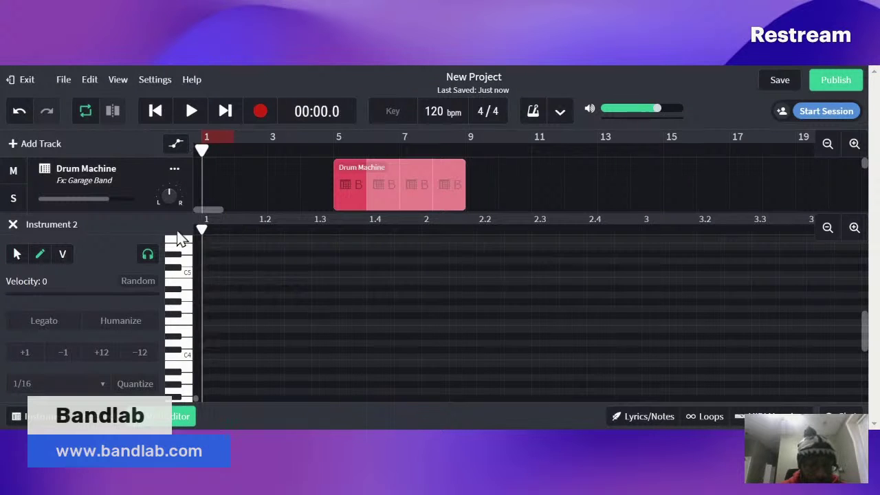
pyautogui.click(211, 349)
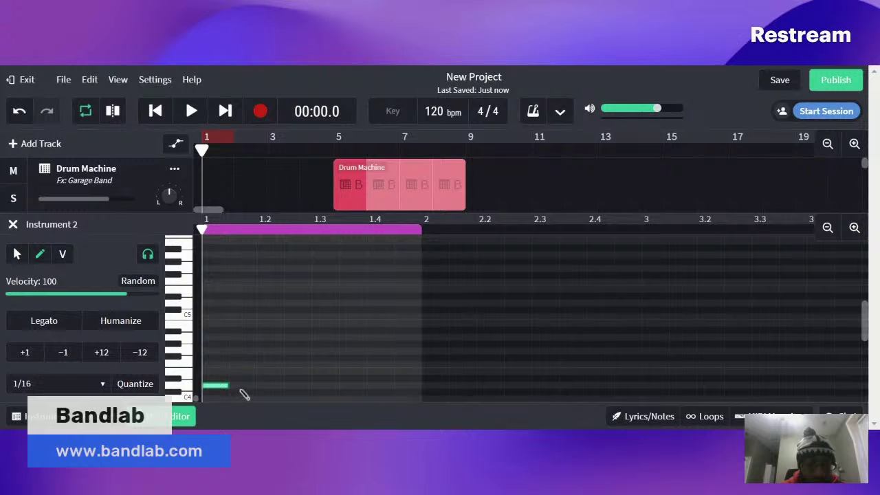
pyautogui.press('space')
pyautogui.press('space')
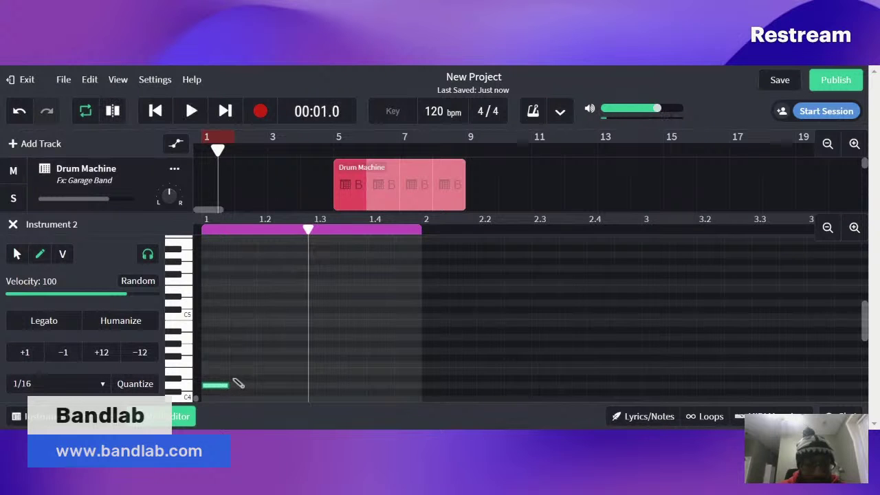
# Shorten the D4 note to about a sixteenth and place a second short D4 note directly after it
pyautogui.click(17, 254)
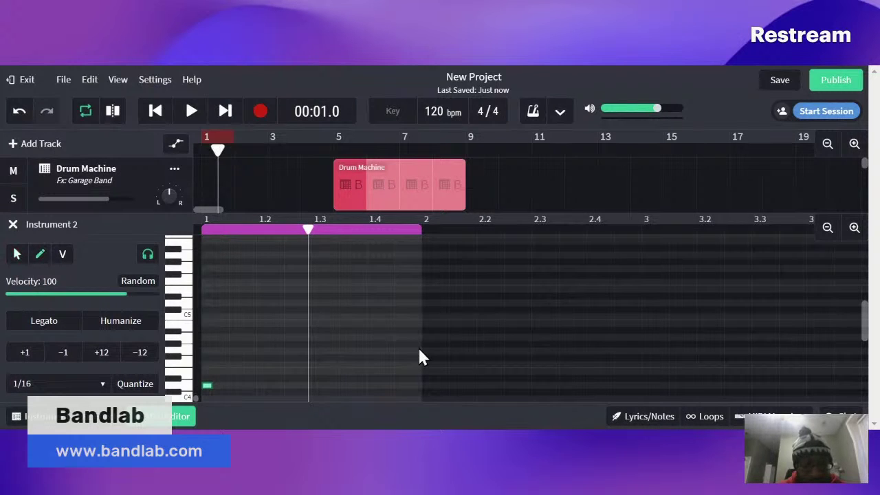
pyautogui.press('a')
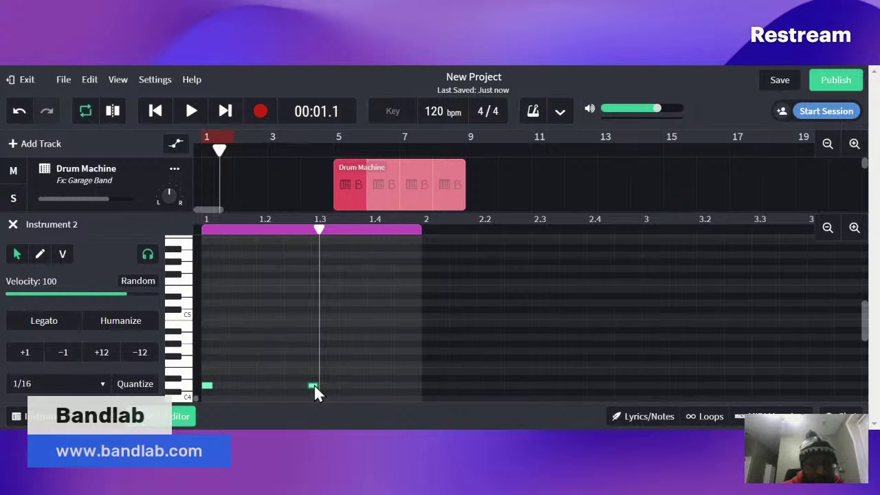
pyautogui.press('p')
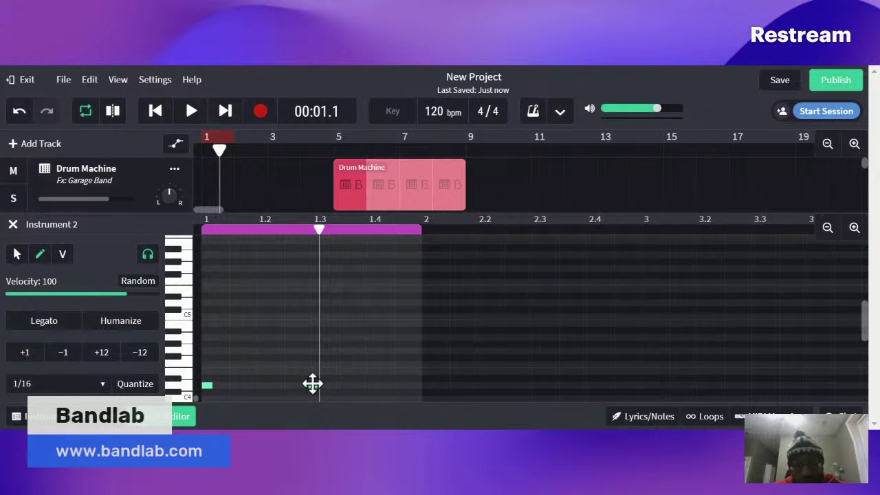
pyautogui.click(312, 385)
pyautogui.press('p')
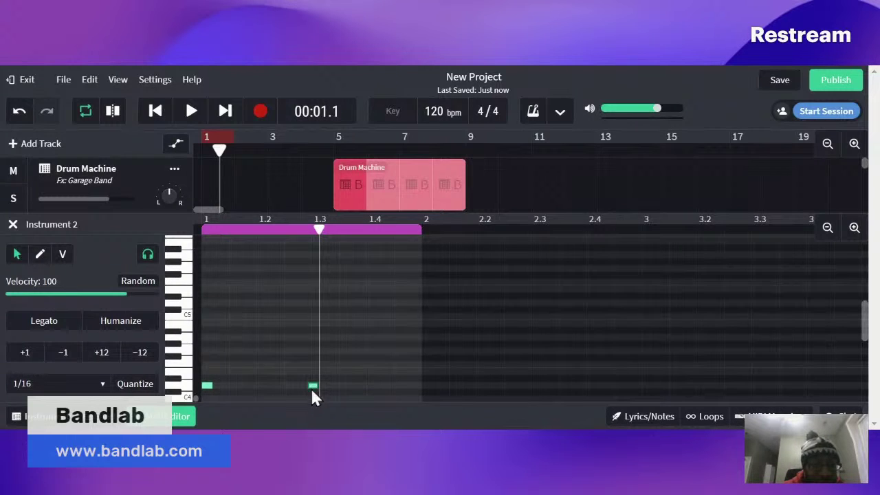
pyautogui.moveTo(313, 387); pyautogui.dragTo(217, 388)
# Add a third short D4 note, place it directly after the second one, and clear the note selection
pyautogui.doubleClick(323, 385)
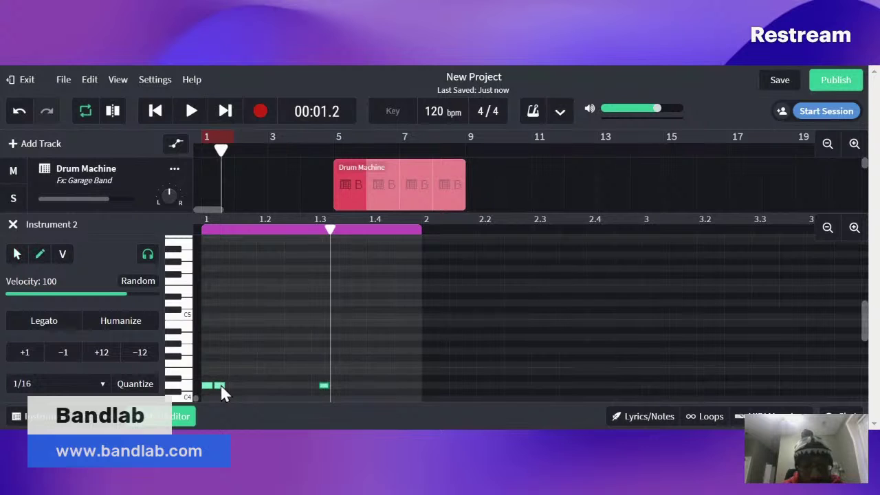
pyautogui.moveTo(321, 384); pyautogui.dragTo(229, 389)
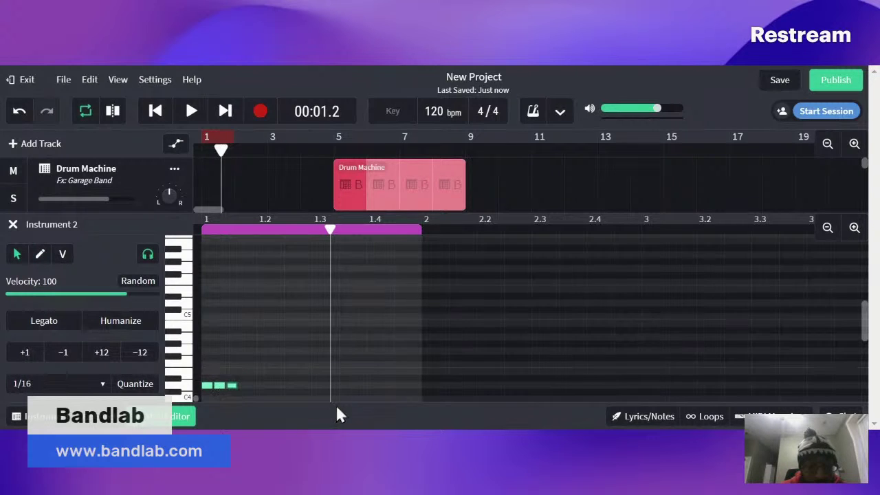
pyautogui.click(289, 354)
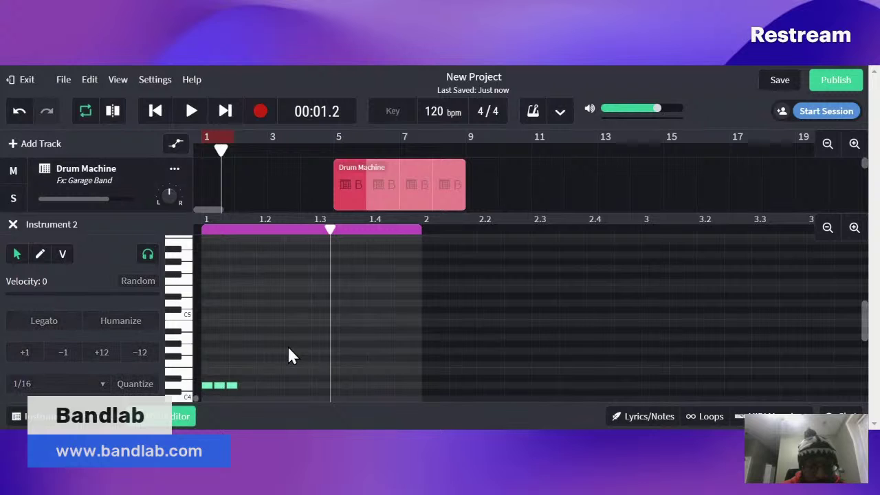
# Start playback and add a short D4 note about midway between beats 1.2 and 1.3 in Instrument 2's piano roll
pyautogui.press('space')
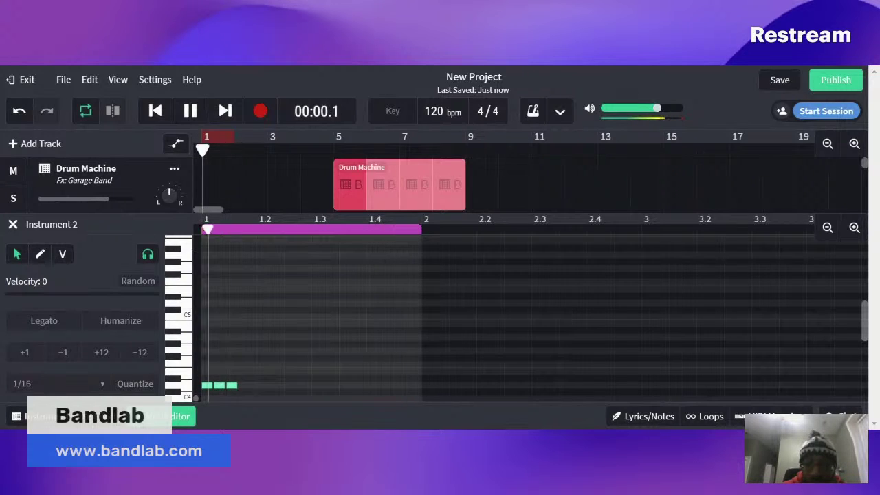
pyautogui.doubleClick(289, 386)
pyautogui.press('Escape')
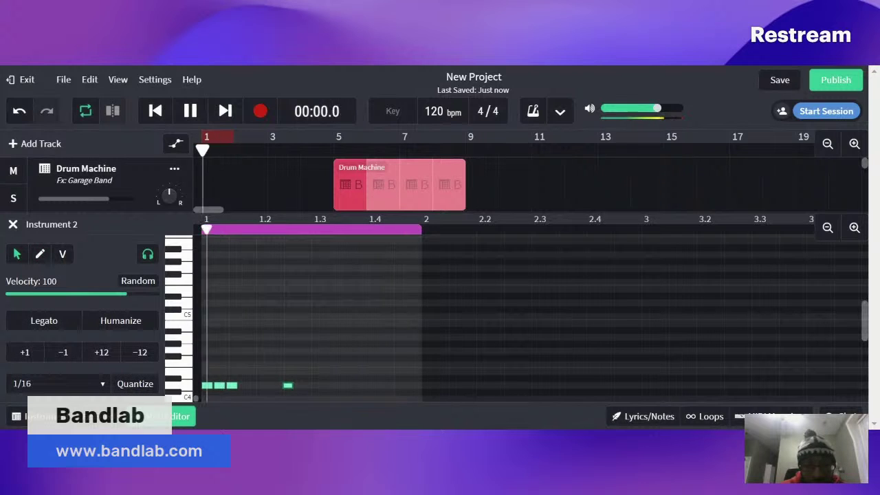
# Add another short D4 note after the fourth one and move it to about beat 1.3 while the loop plays
pyautogui.press('b')
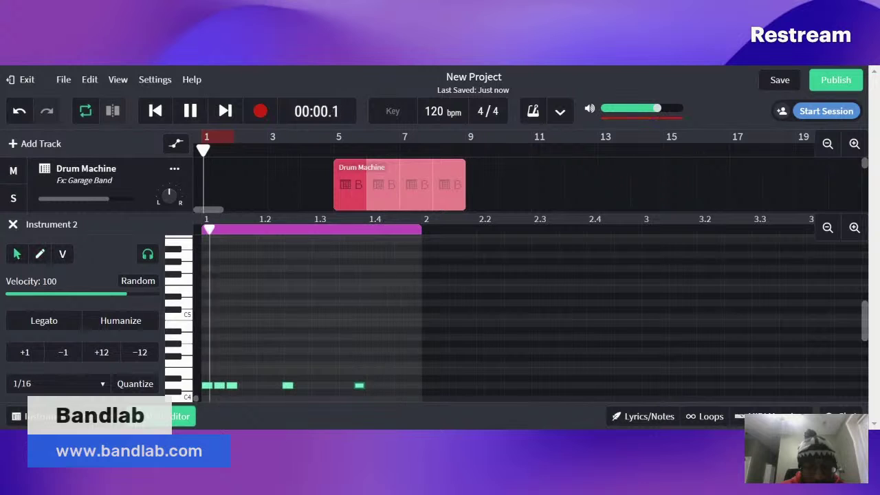
pyautogui.click(359, 385)
pyautogui.press('Escape')
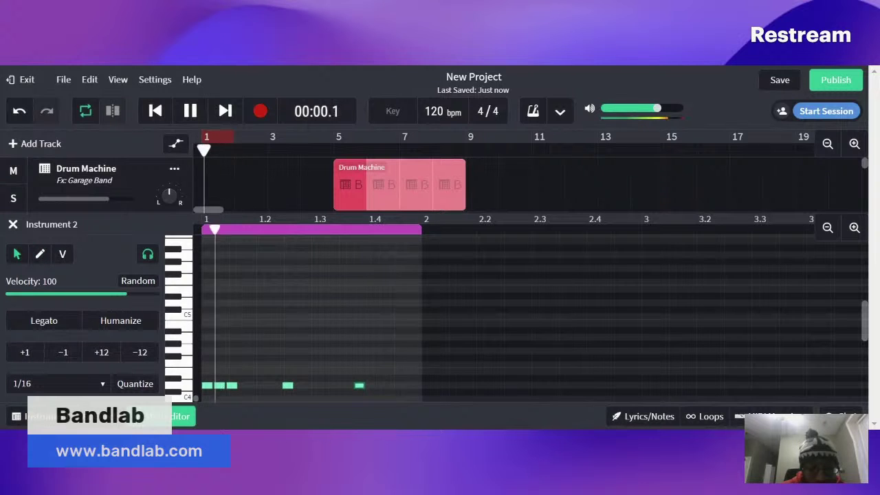
pyautogui.moveTo(360, 386); pyautogui.dragTo(300, 387)
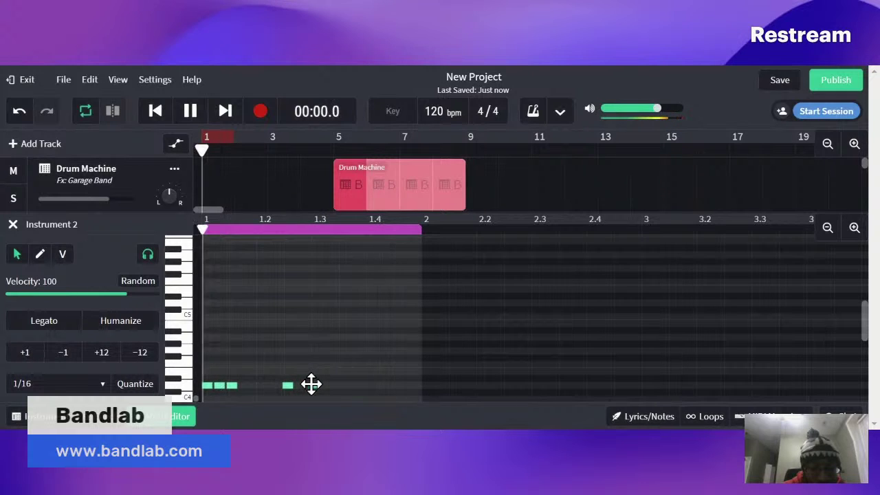
pyautogui.moveTo(308, 384); pyautogui.dragTo(320, 384)
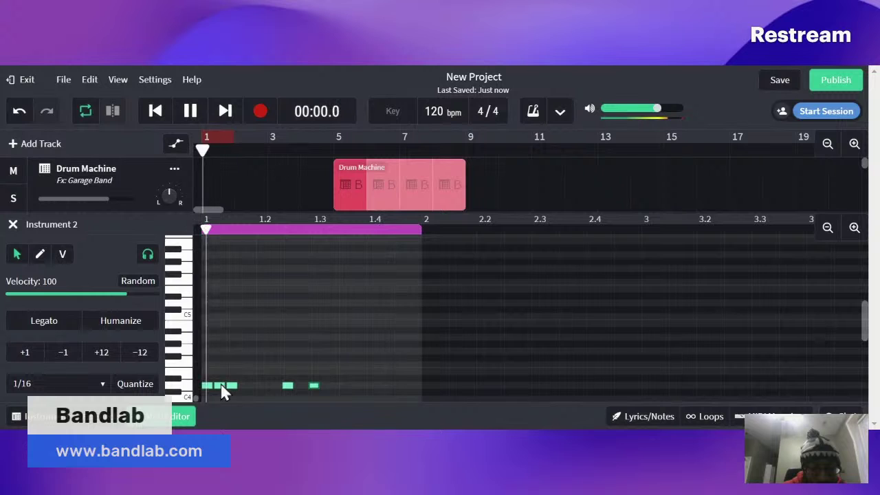
pyautogui.click(523, 376)
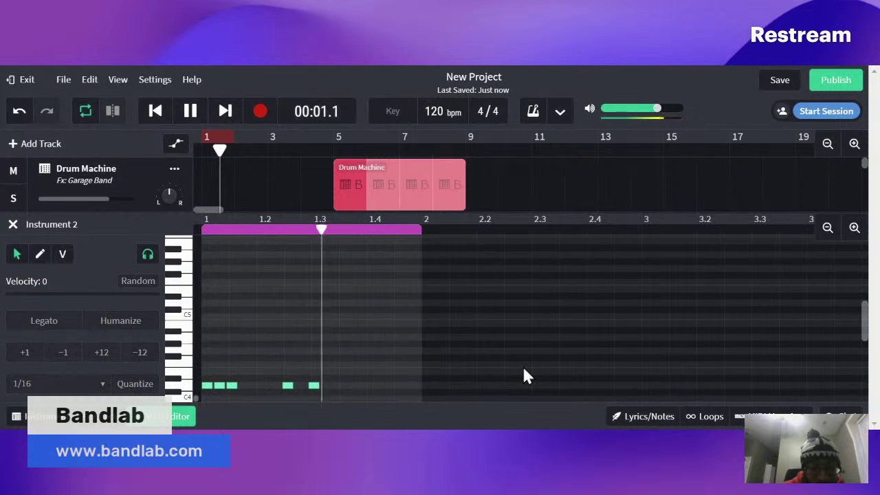
pyautogui.click(314, 386)
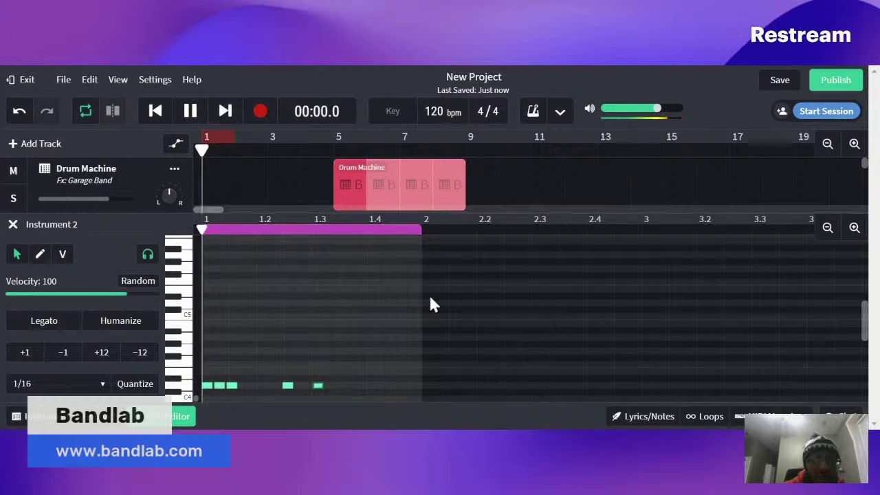
# Play back the bar 1 loop several times to judge the five-note D4 pattern, and stop playback
pyautogui.press('space')
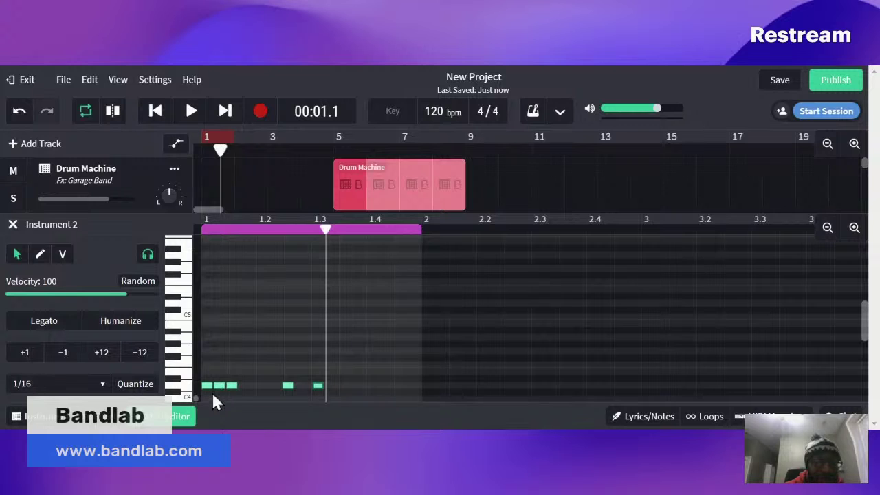
pyautogui.press('space')
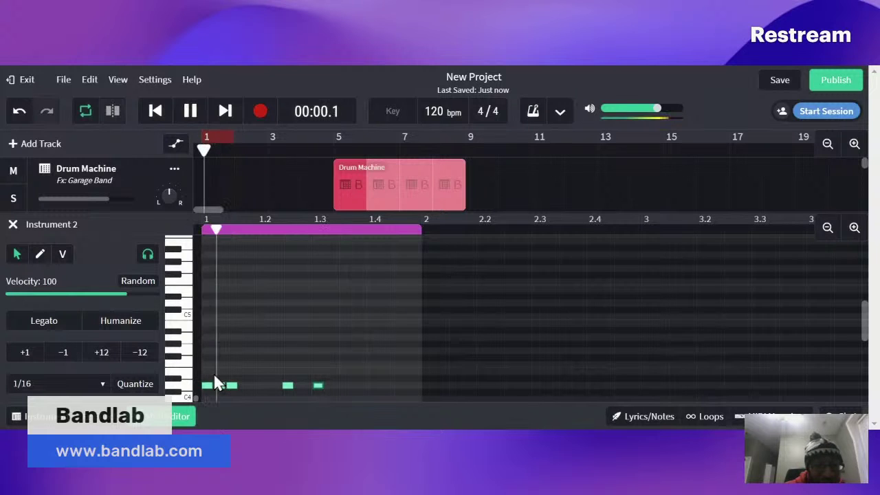
pyautogui.press('space')
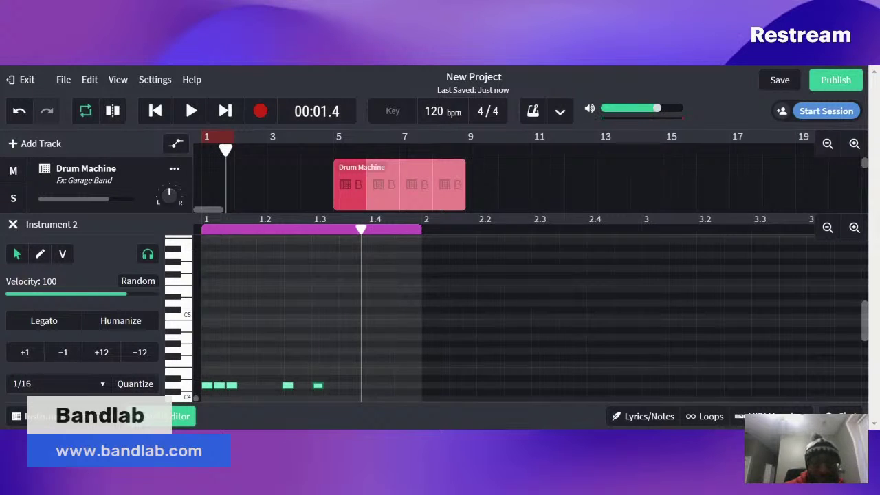
pyautogui.press('space')
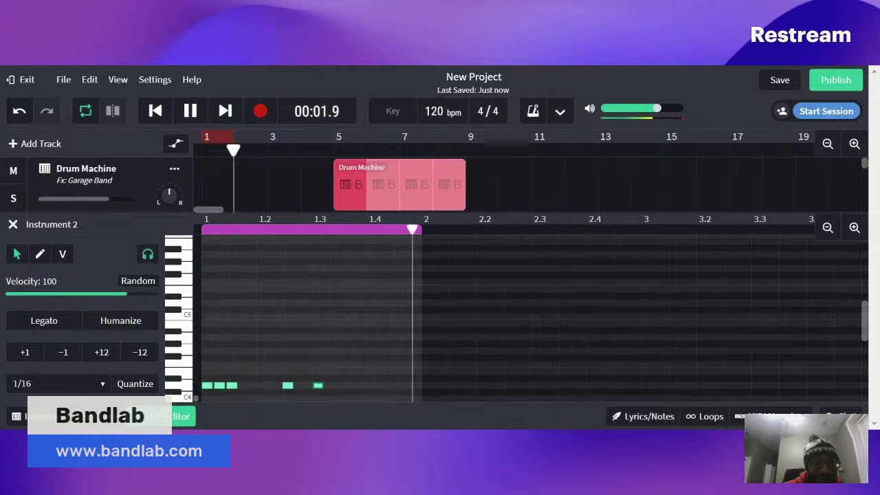
pyautogui.press('space')
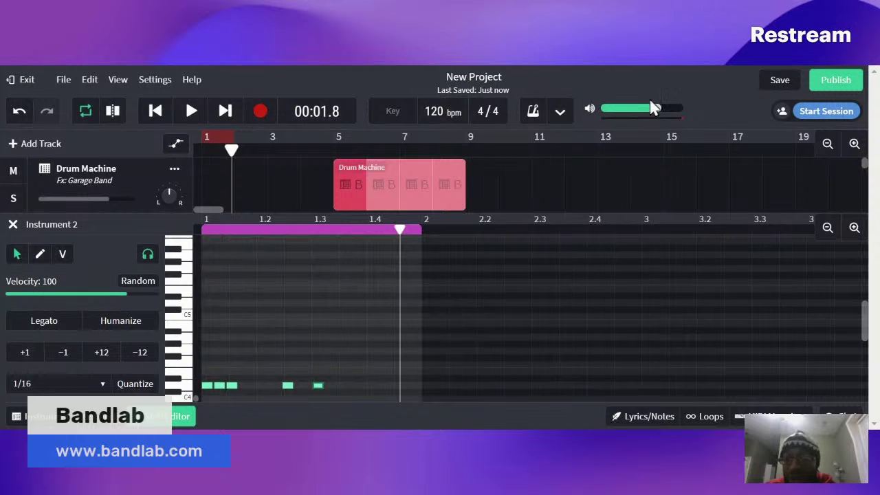
# Rename the project as Flagship KL Test Track and save it
pyautogui.click(493, 76)
pyautogui.write('Flag')
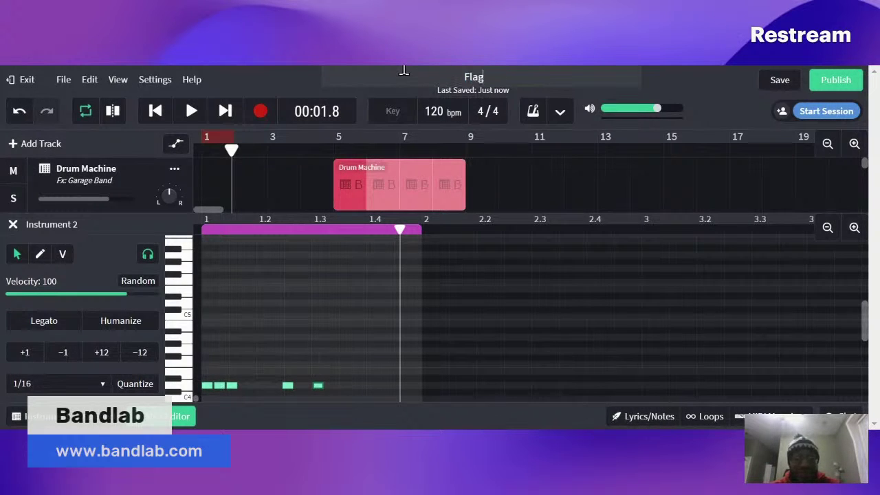
pyautogui.write('ship KL Test')
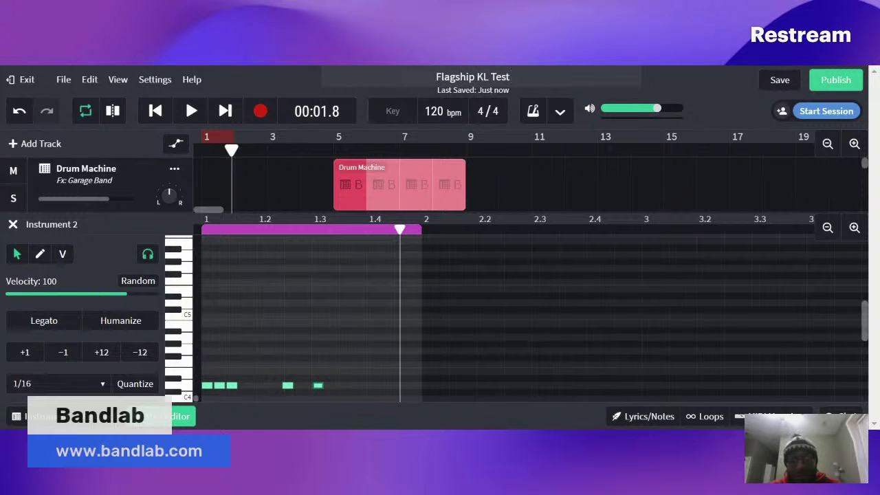
pyautogui.write(' Track')
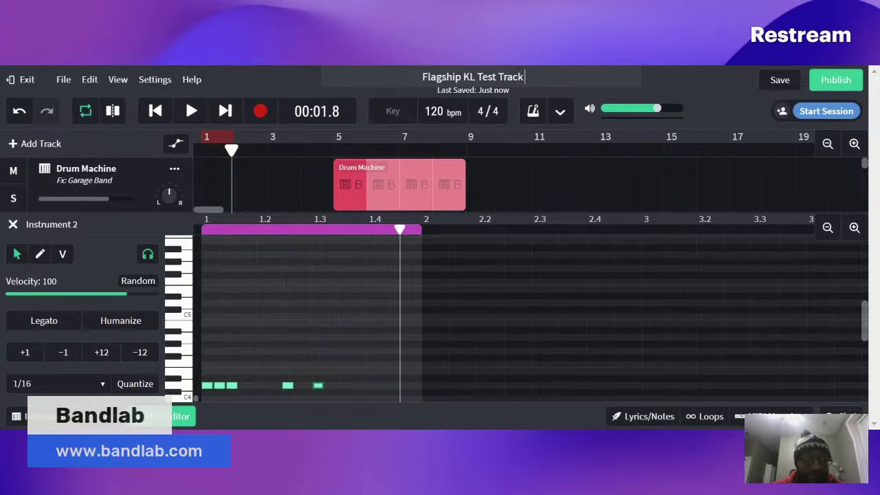
pyautogui.press('Return')
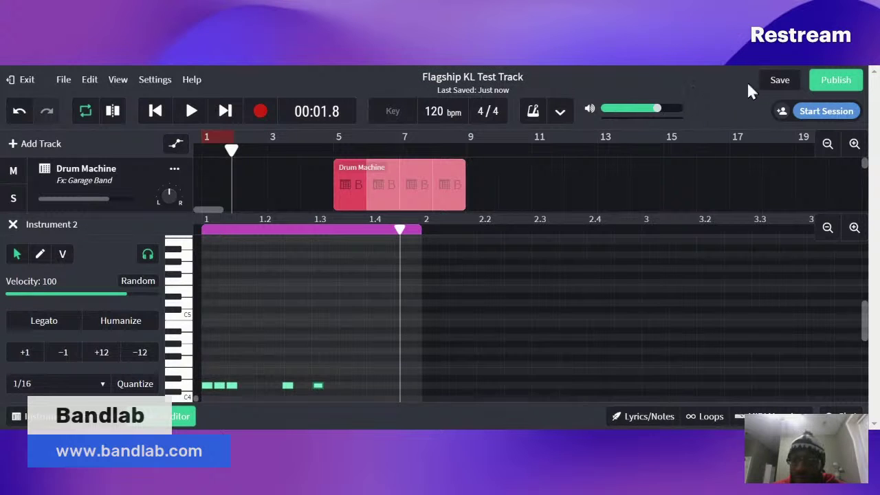
pyautogui.click(779, 82)
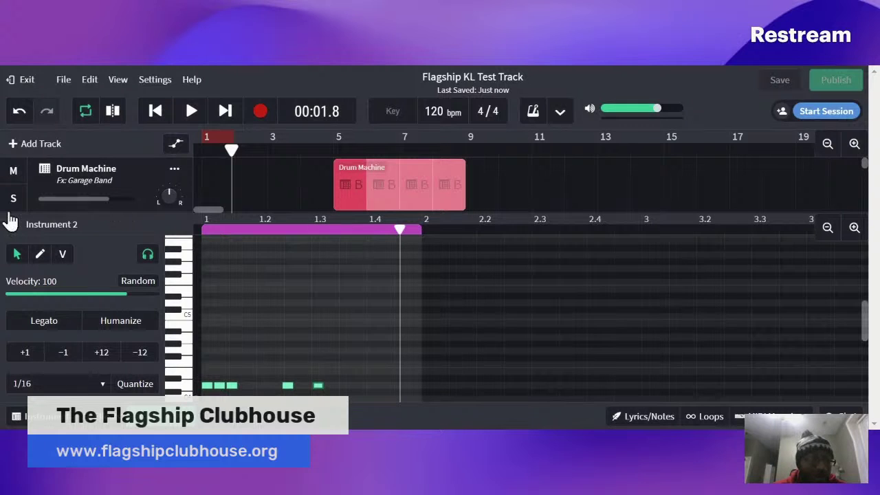
# Close Instrument 2's MIDI Editor and look over the arrangement of the project's tracks
pyautogui.click(13, 226)
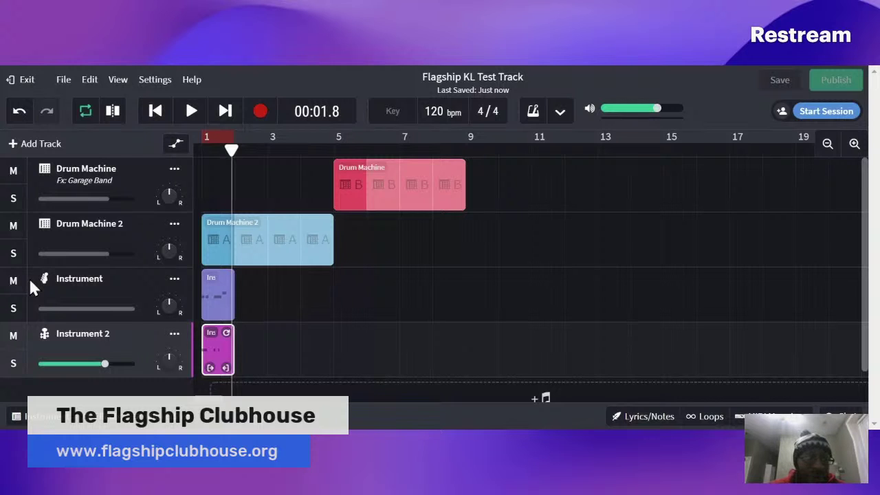
pyautogui.scroll(-1, 30, 285)
pyautogui.scroll(1, 358, 157)
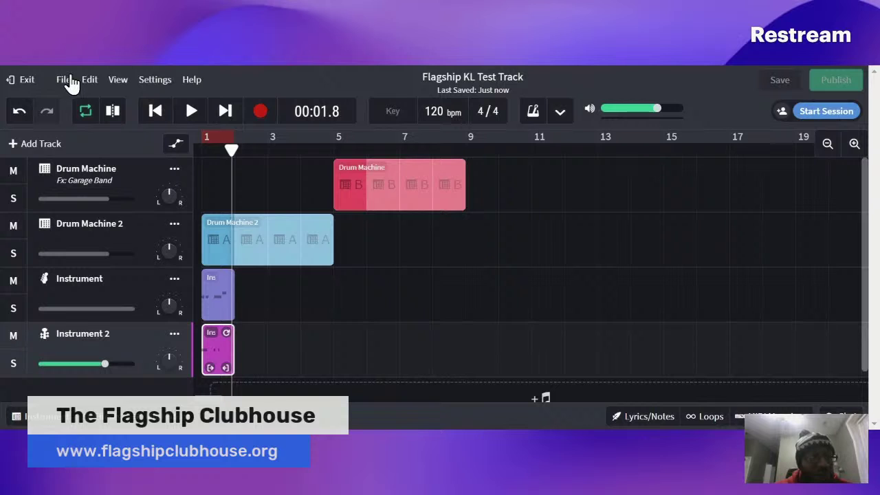
pyautogui.click(155, 81)
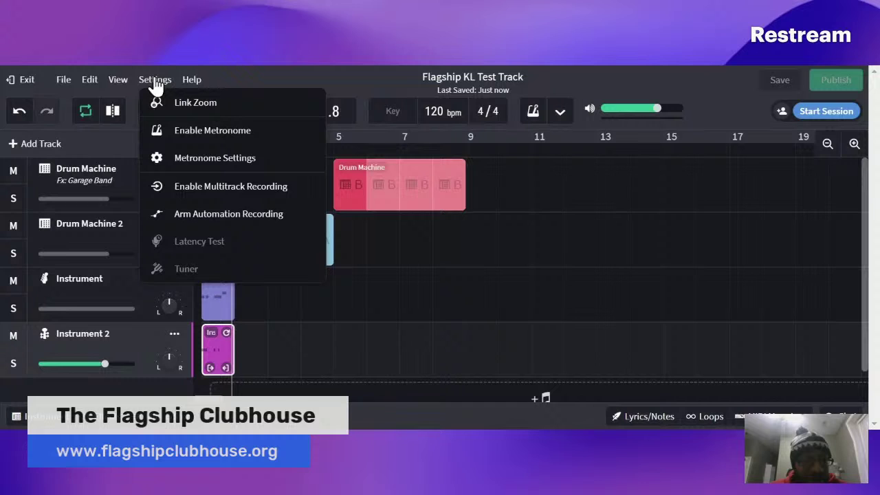
pyautogui.click(156, 82)
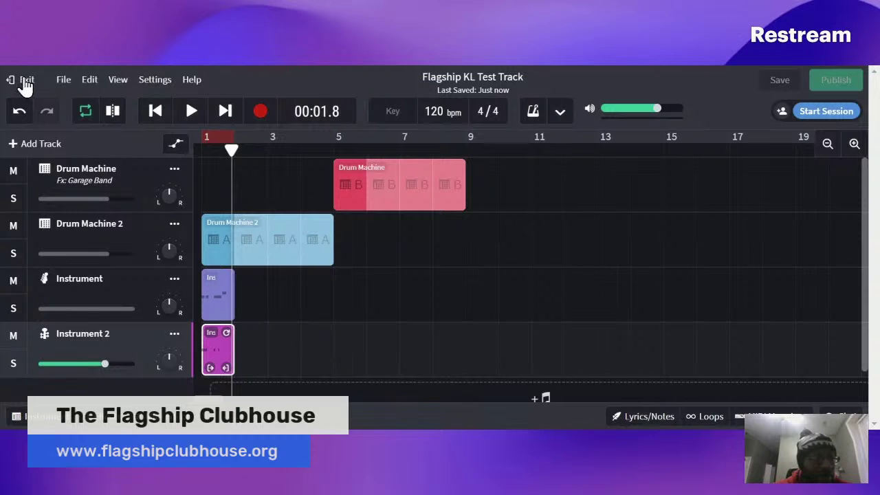
pyautogui.click(151, 82)
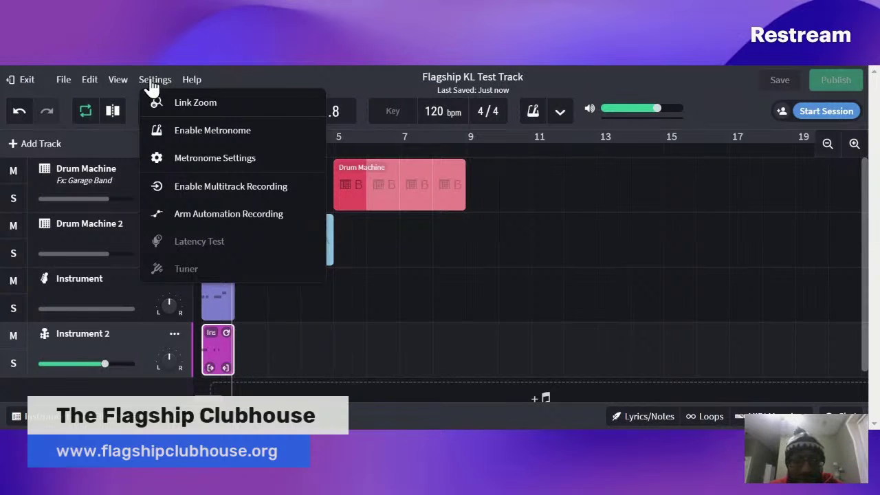
pyautogui.click(151, 83)
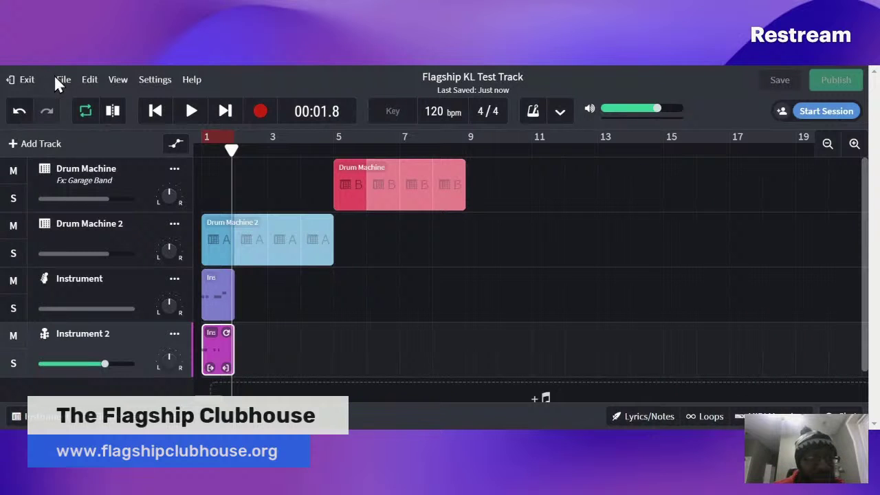
# Exit the Mix Editor to the project's revision page and examine its waveform, project details, and the publish, share and download options
pyautogui.click(24, 80)
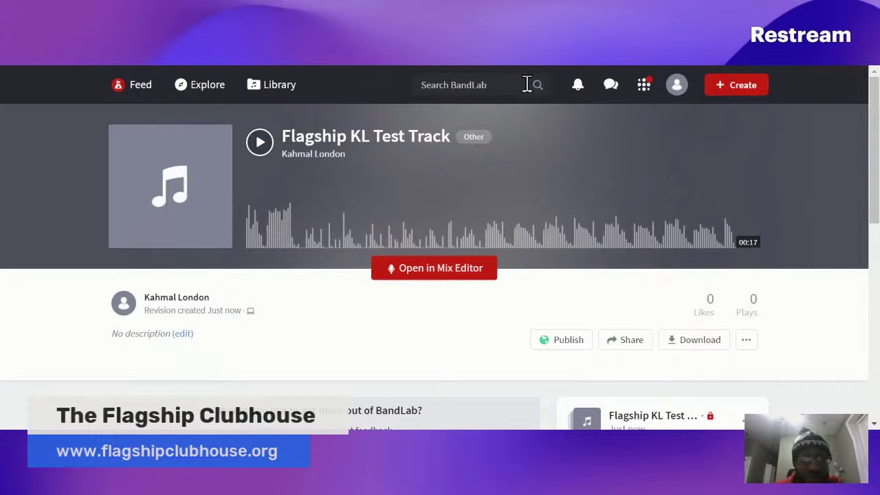
pyautogui.scroll(-1, 202, 310)
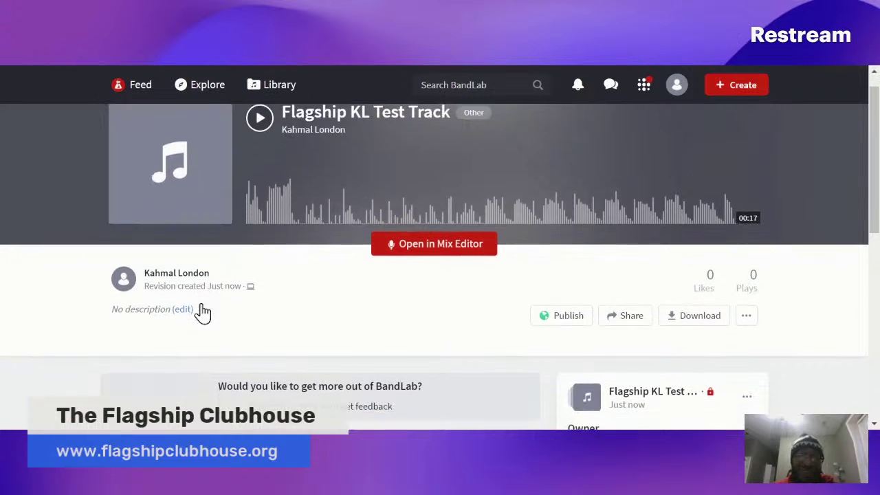
pyautogui.scroll(-1, 200, 302)
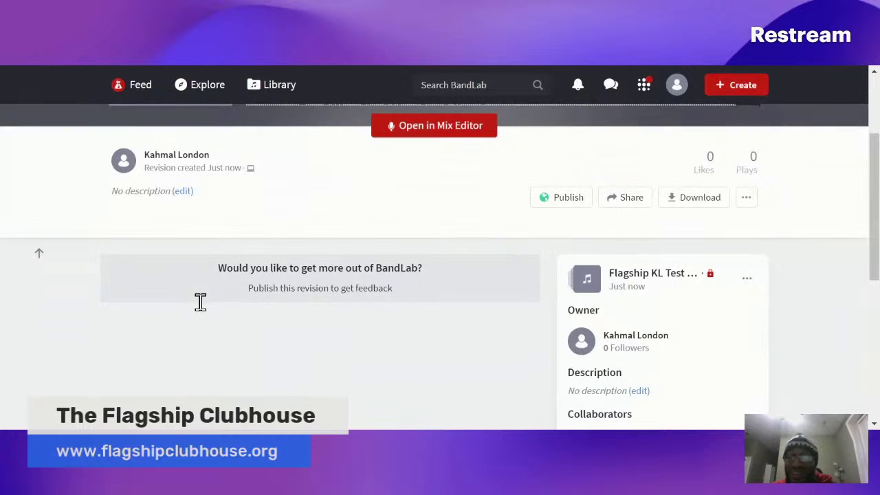
pyautogui.scroll(2, 199, 301)
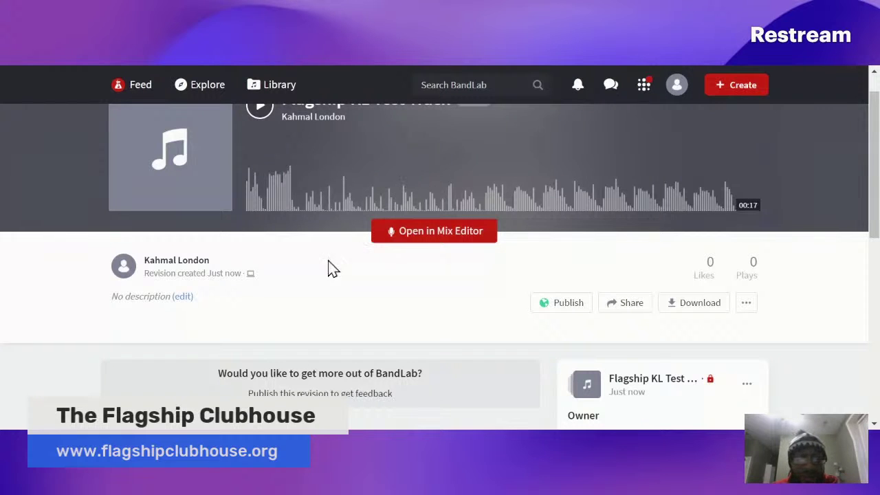
pyautogui.scroll(1, 262, 277)
pyautogui.scroll(1, 263, 277)
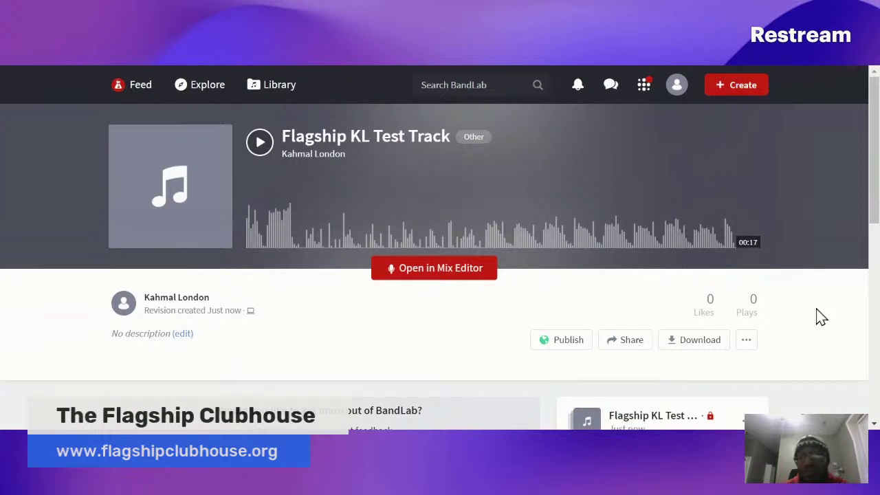
pyautogui.scroll(-2, 820, 316)
pyautogui.scroll(2, 820, 316)
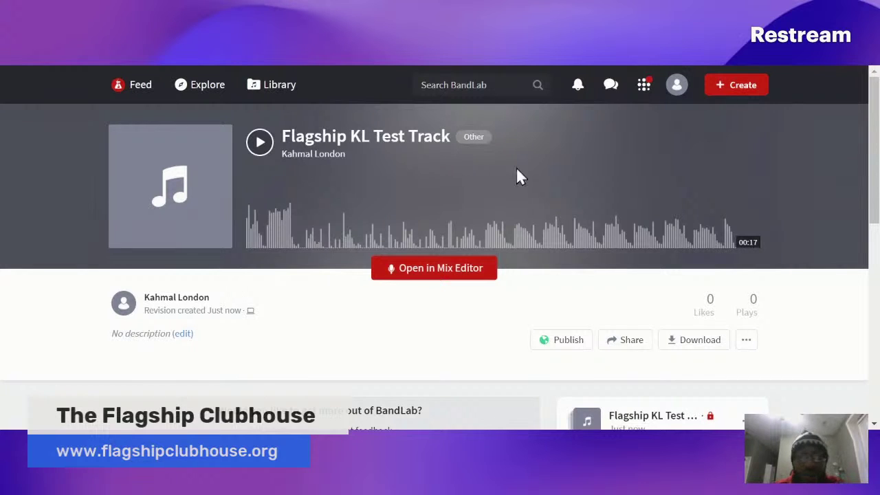
pyautogui.scroll(-4, 419, 320)
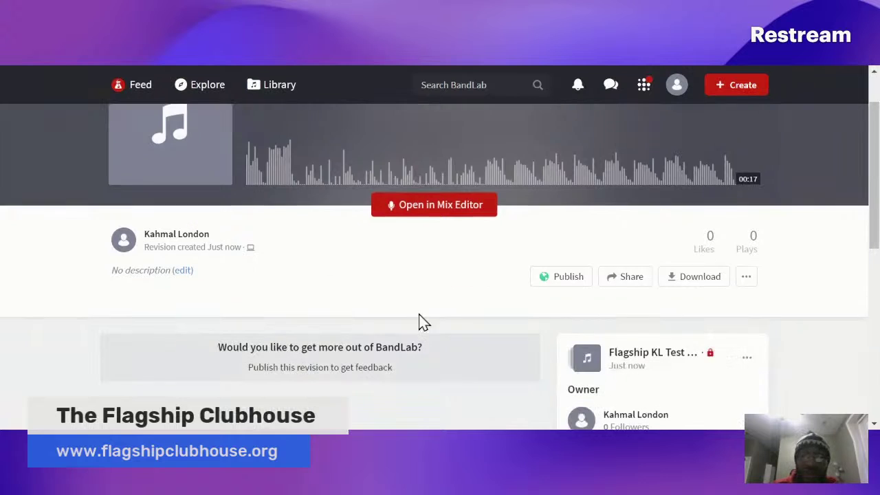
pyautogui.scroll(4, 439, 256)
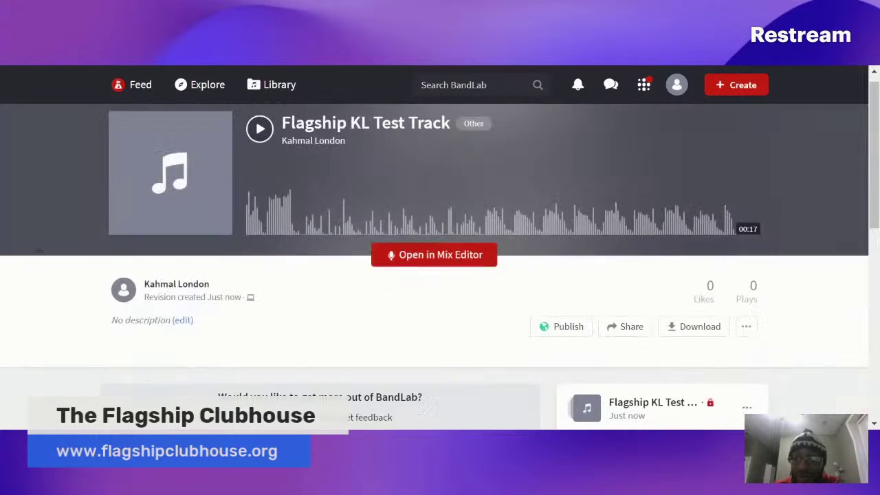